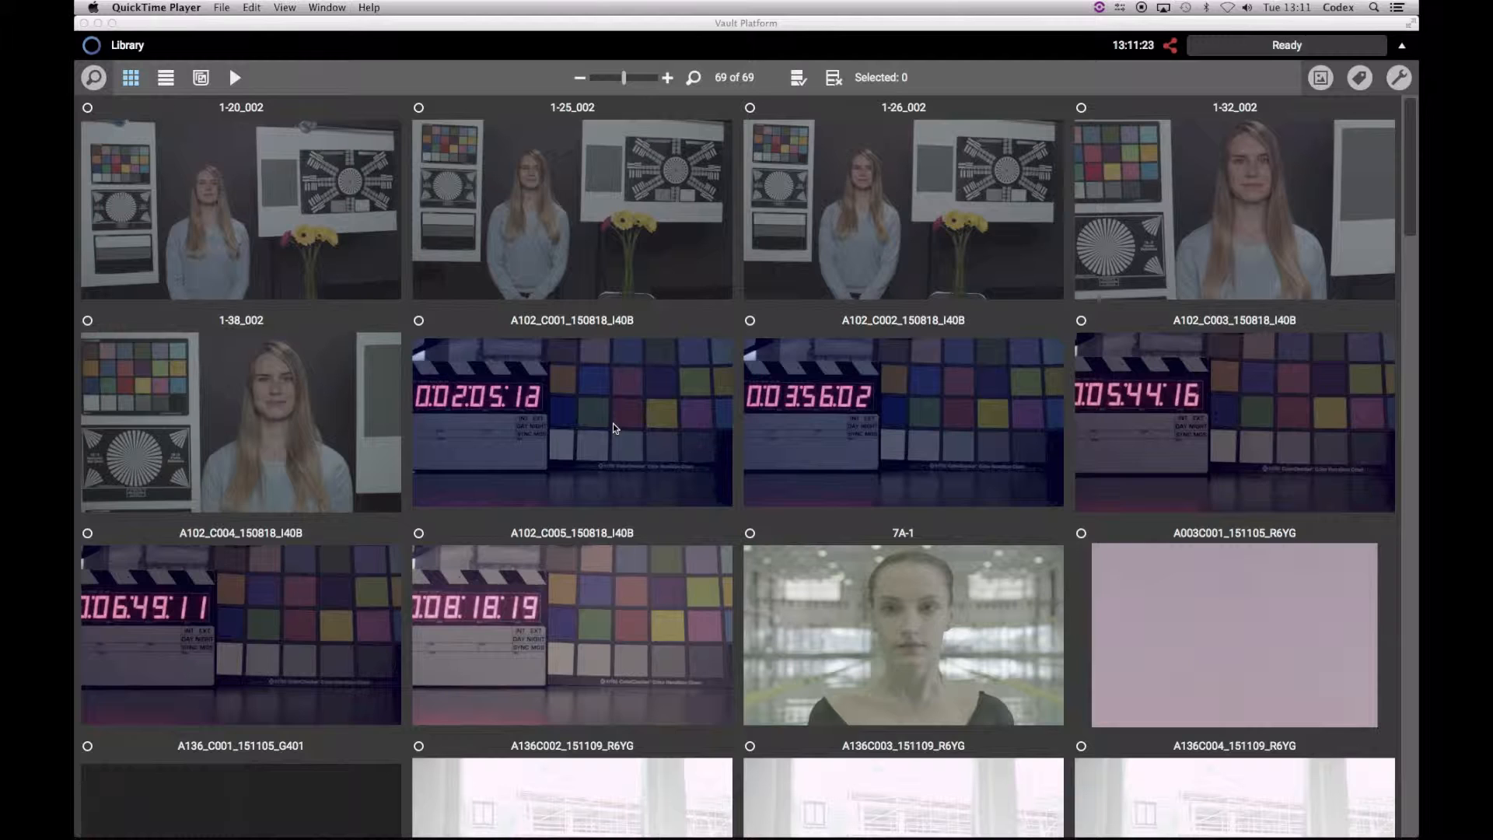
Open the project's job templates and review the Clone, Link to Clips and Archive to 2 disks presets.
{"action": "left_click", "coordinate": [91, 45]}
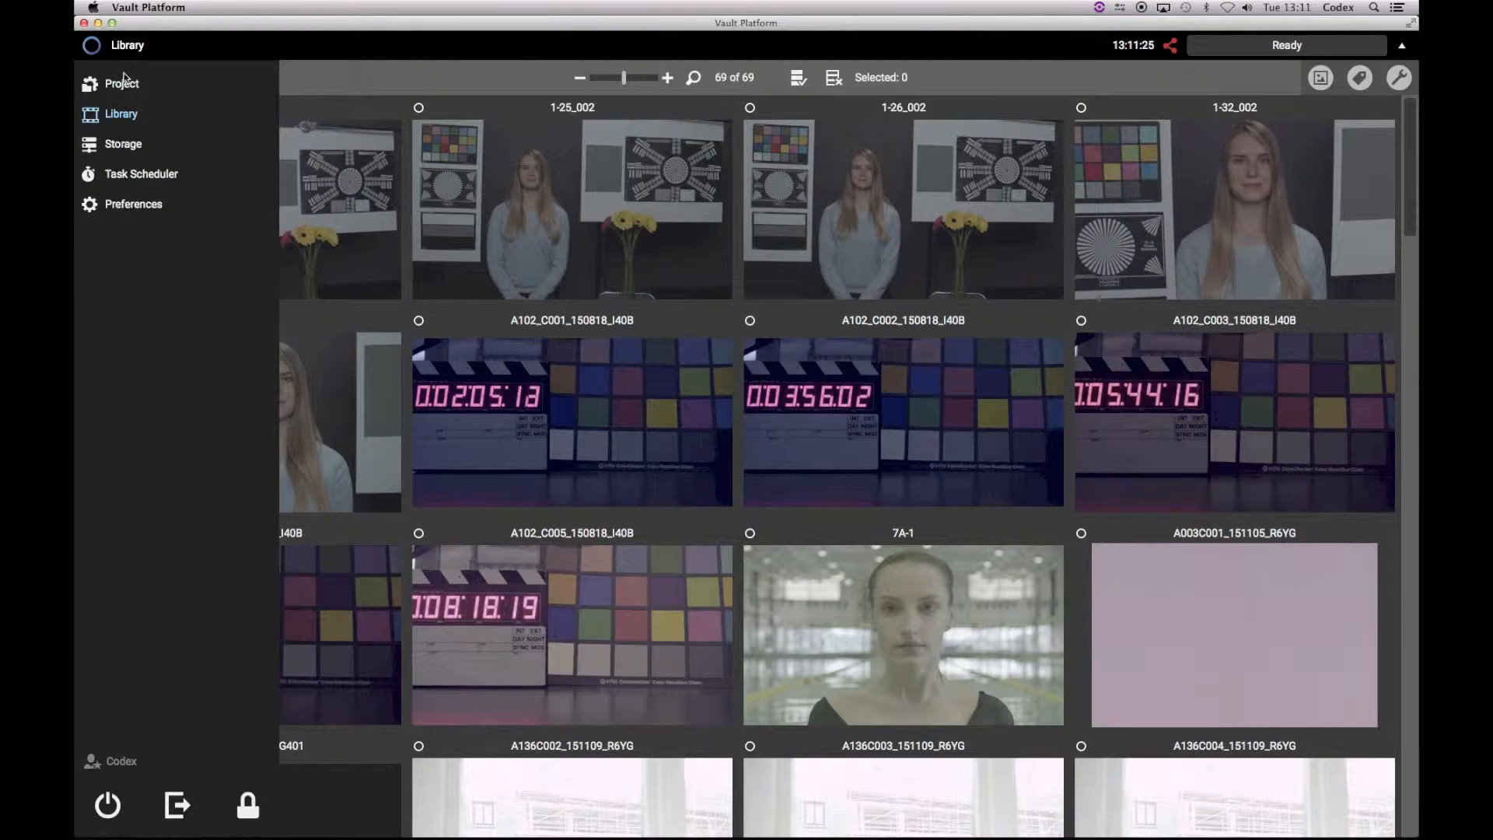
{"action": "left_click", "coordinate": [122, 82]}
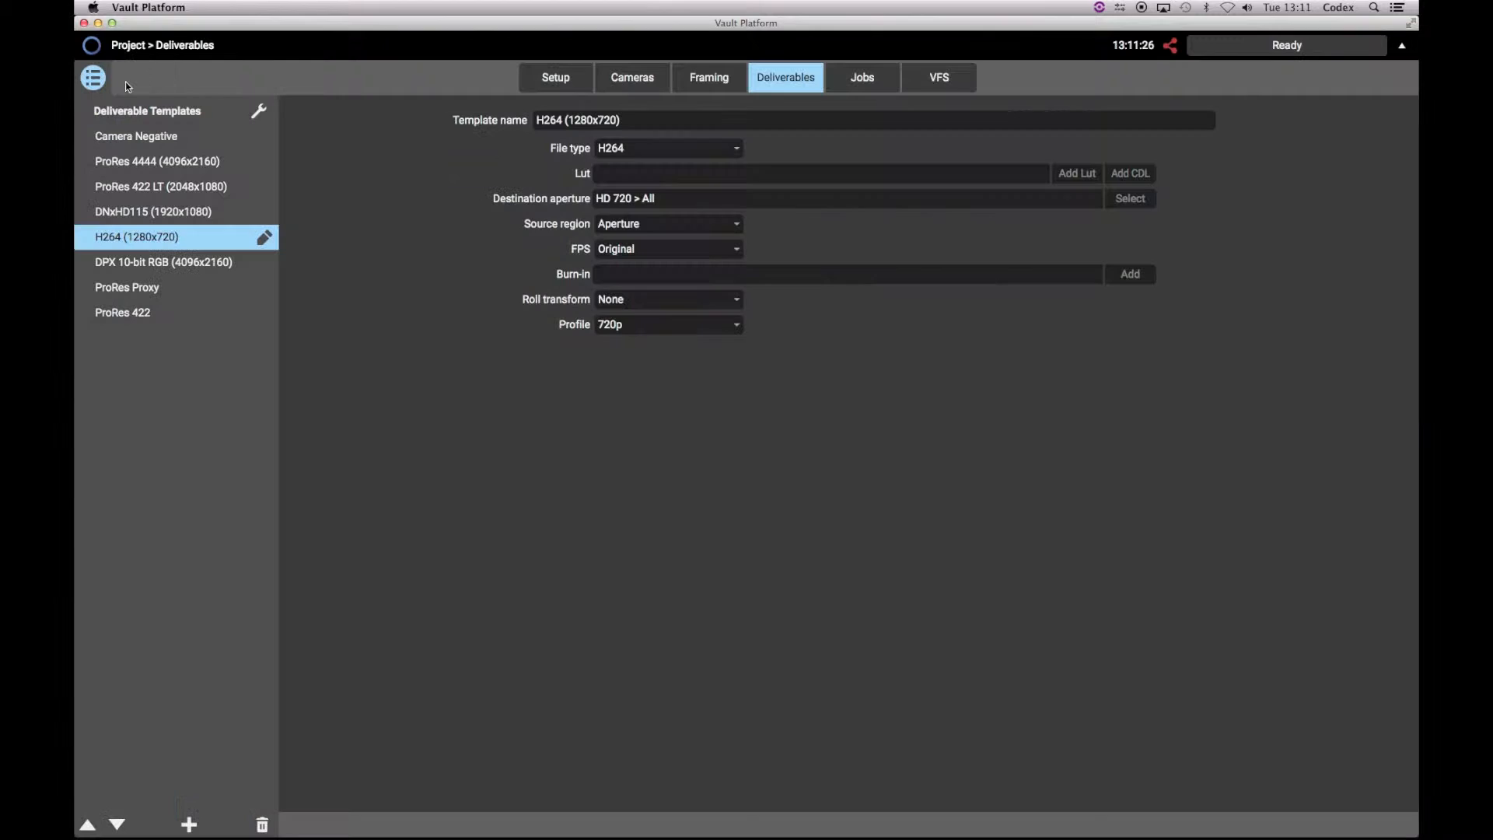
{"action": "left_click", "coordinate": [847, 84]}
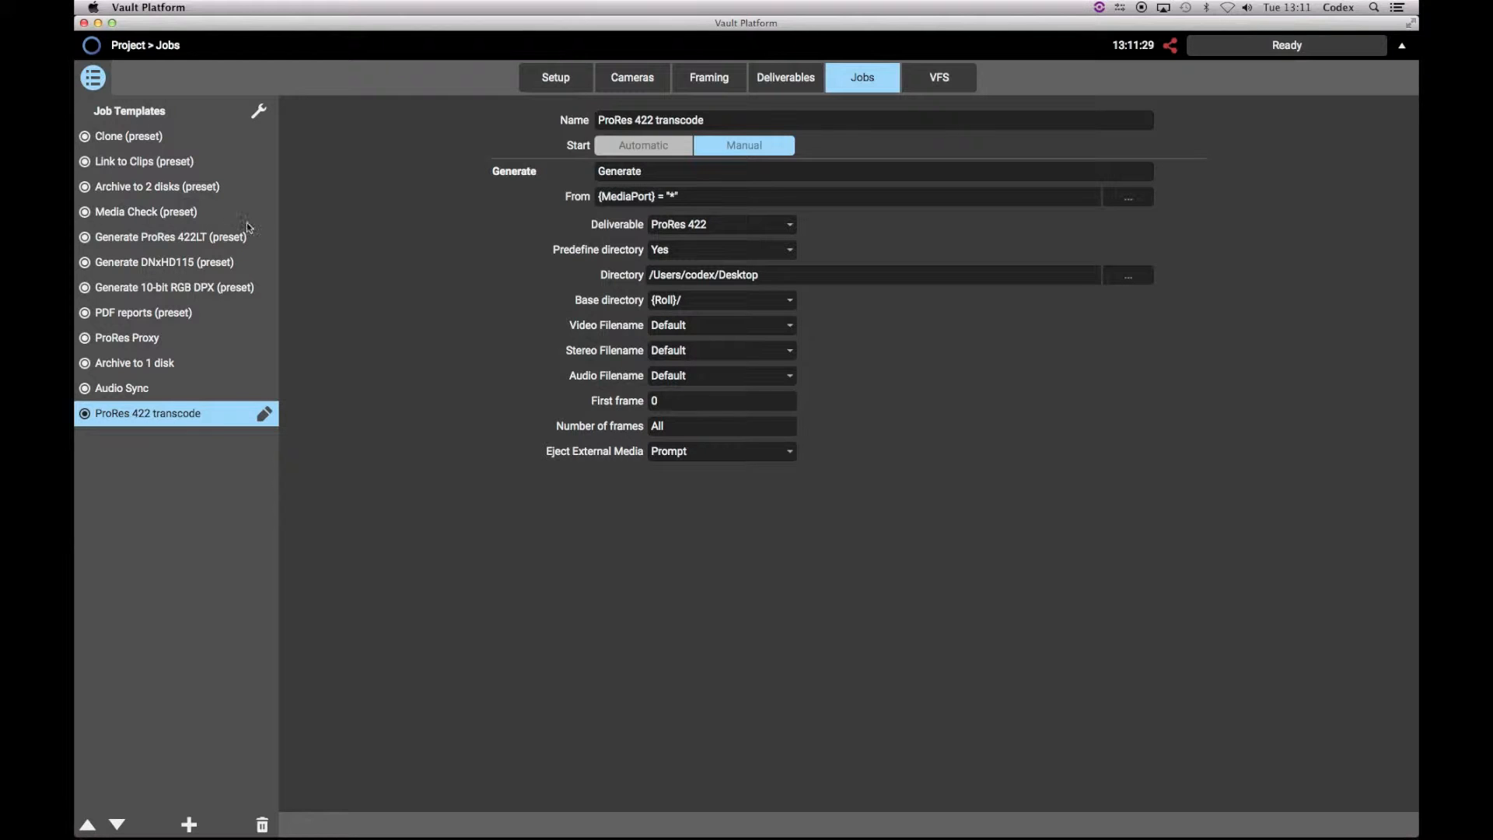
{"action": "left_click", "coordinate": [150, 137]}
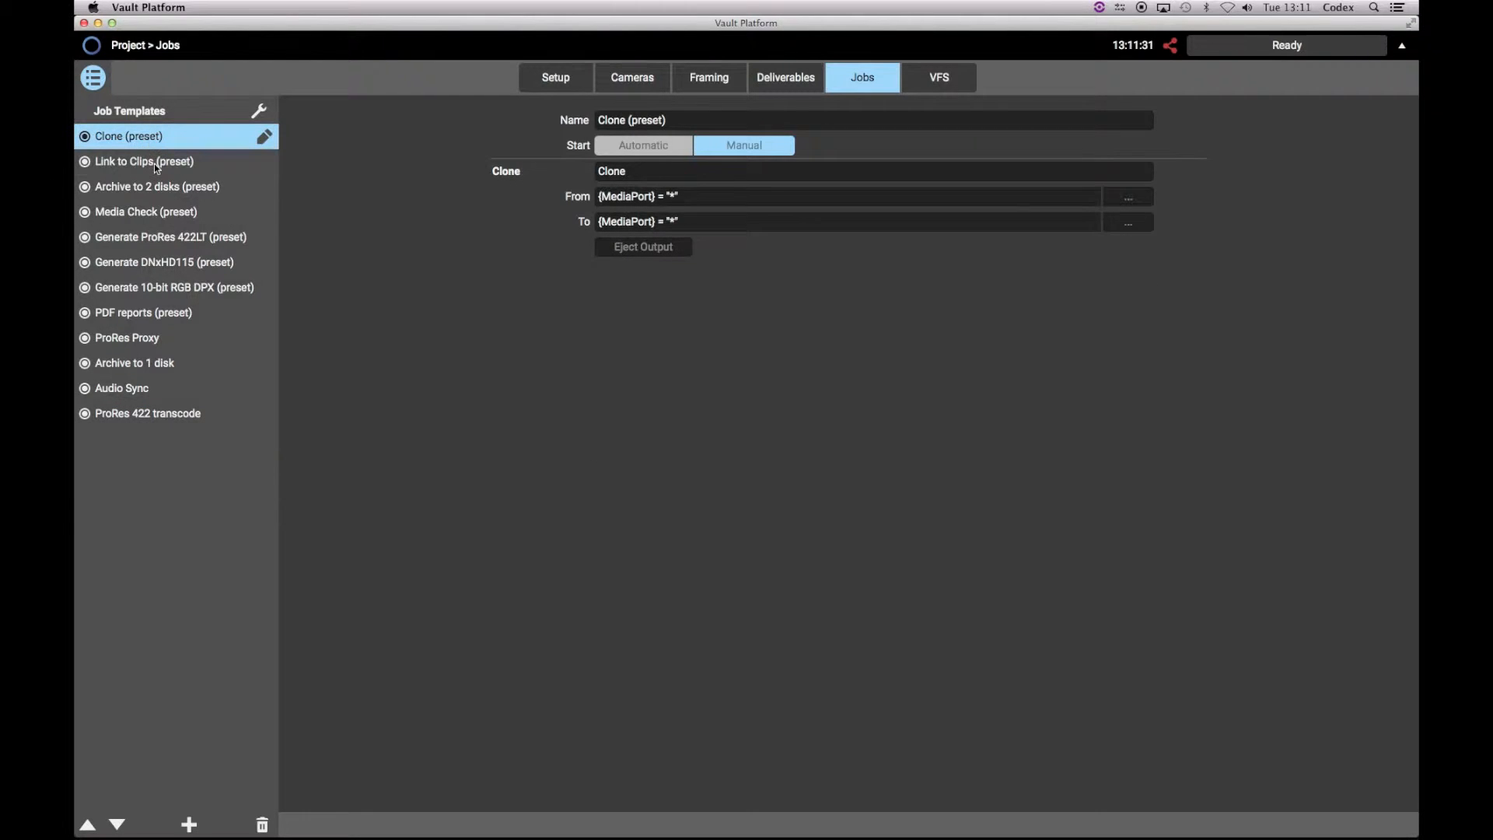
{"action": "left_click", "coordinate": [154, 164]}
{"action": "left_click", "coordinate": [161, 194]}
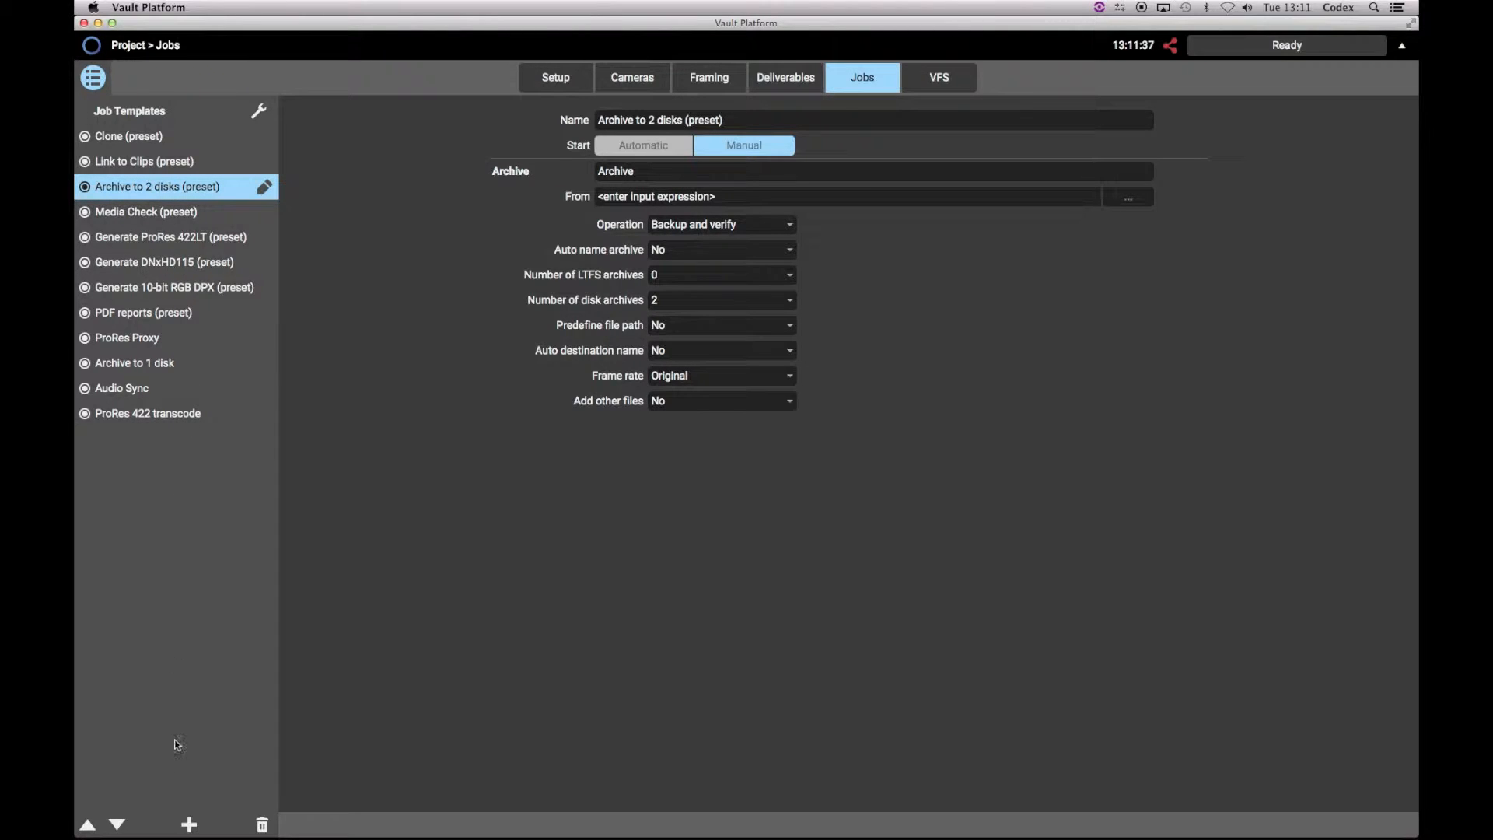
Add a new job template and name it "My Custom Template".
{"action": "left_click", "coordinate": [189, 824]}
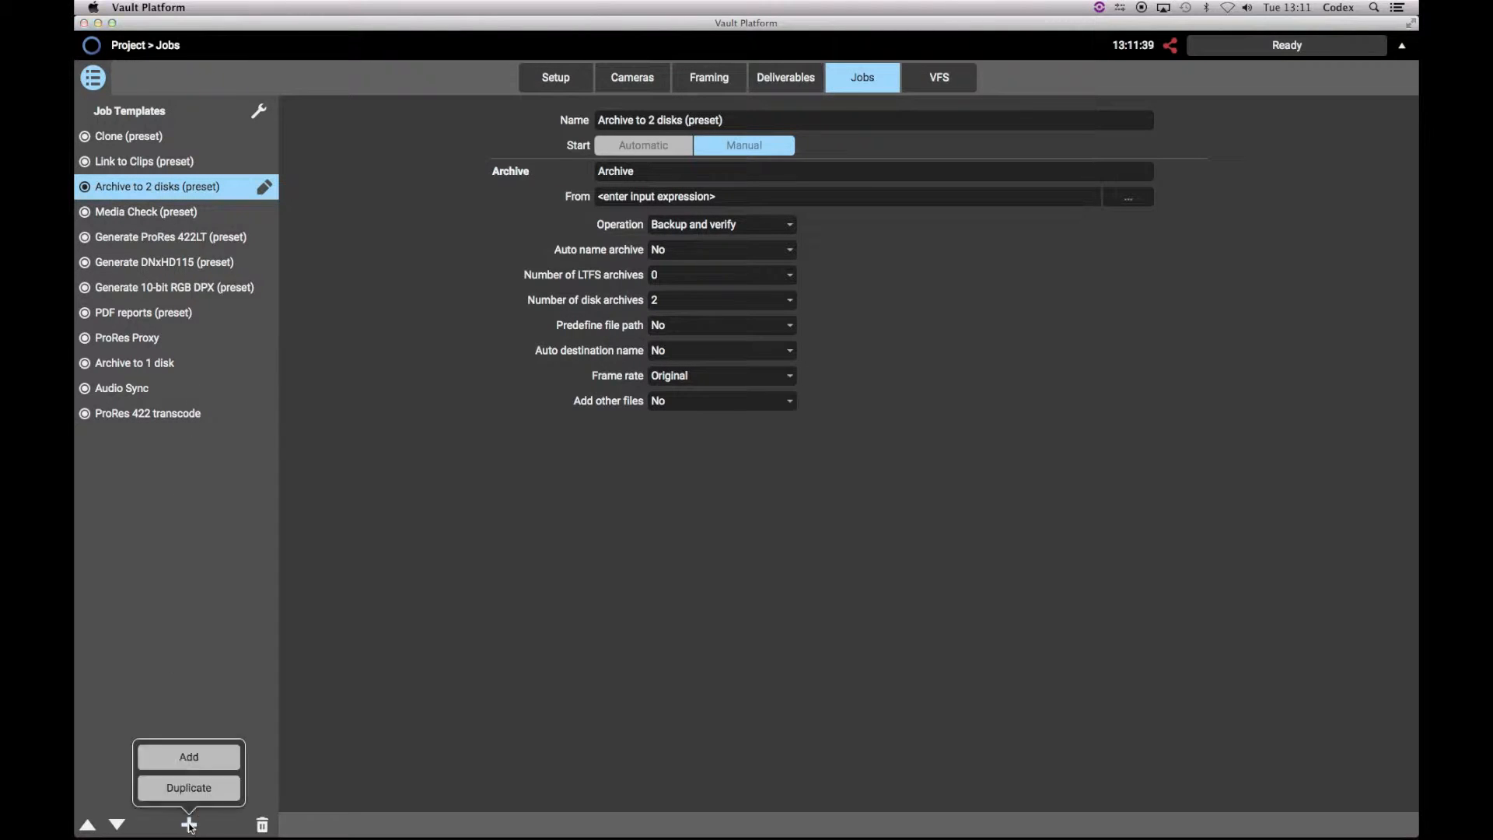
{"action": "left_click", "coordinate": [197, 758]}
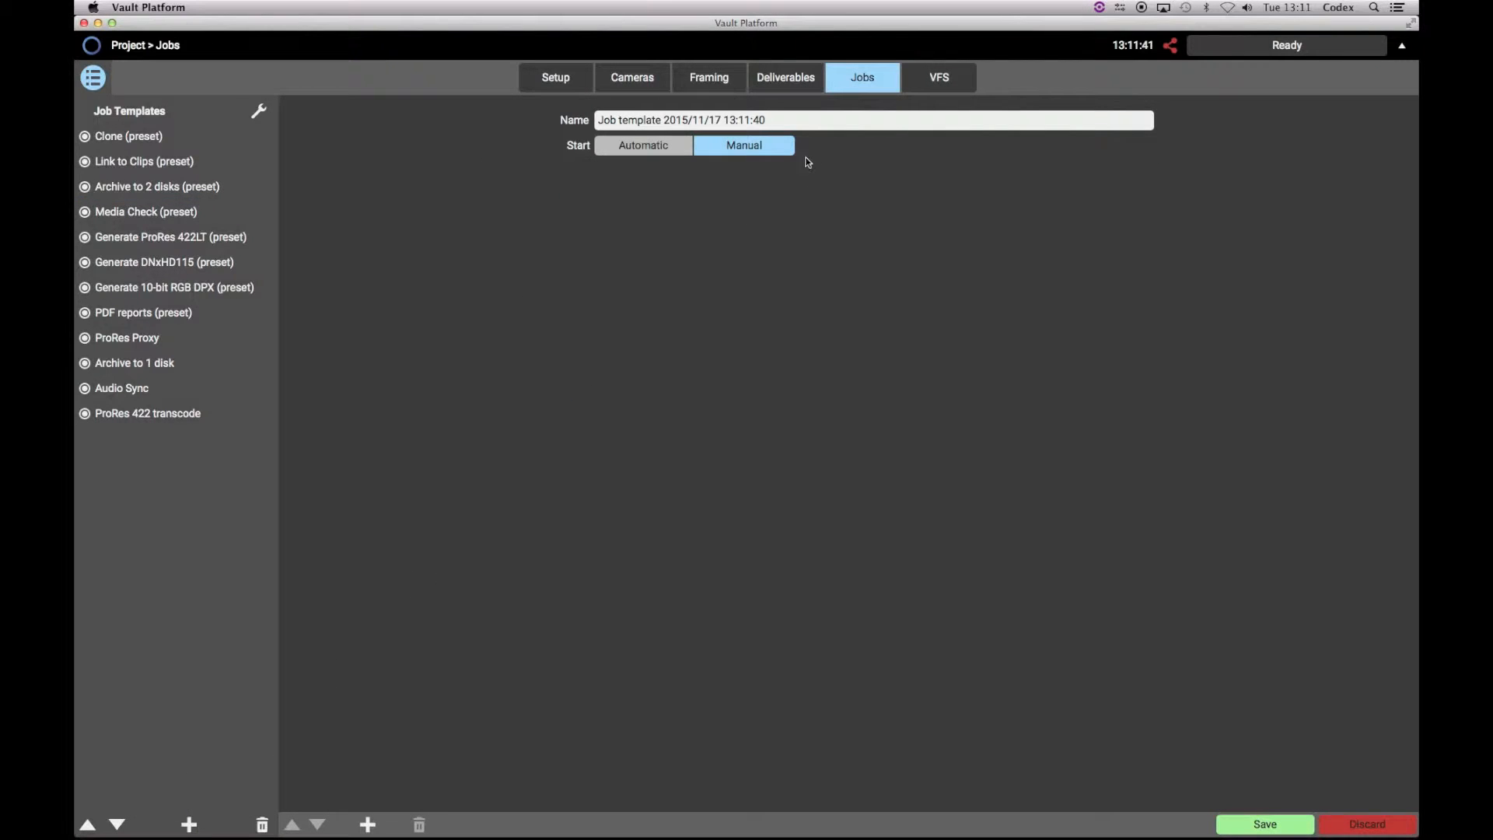
{"action": "left_click", "coordinate": [801, 120]}
{"action": "key", "text": "BackSpace"}
{"action": "type", "text": "My Custom Tem"}
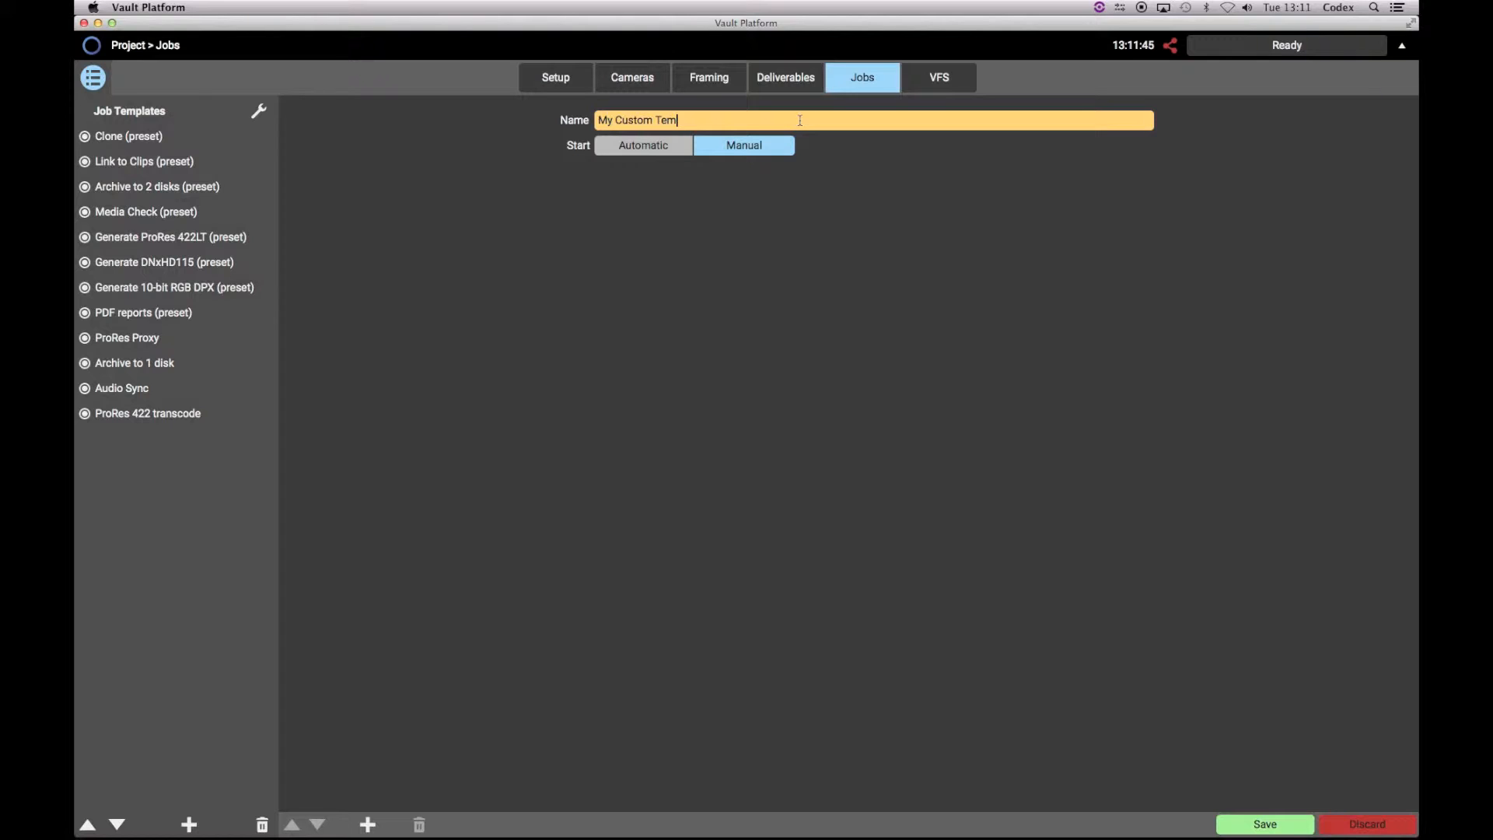
{"action": "type", "text": "plate"}
Add a Generate task to the template and set its deliverable to H264 (1280x720).
{"action": "left_click", "coordinate": [369, 826]}
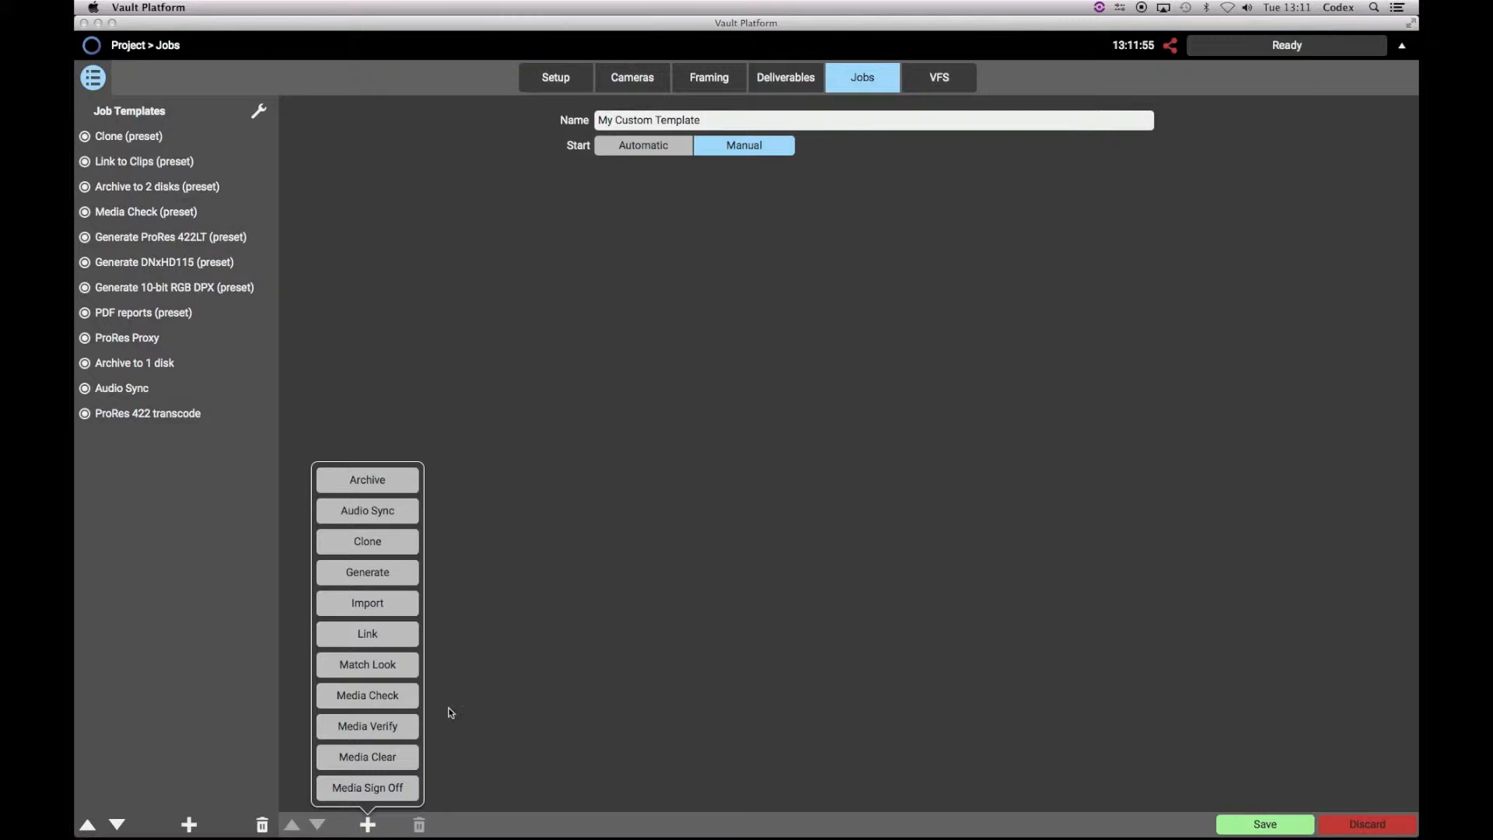
{"action": "left_click", "coordinate": [400, 576]}
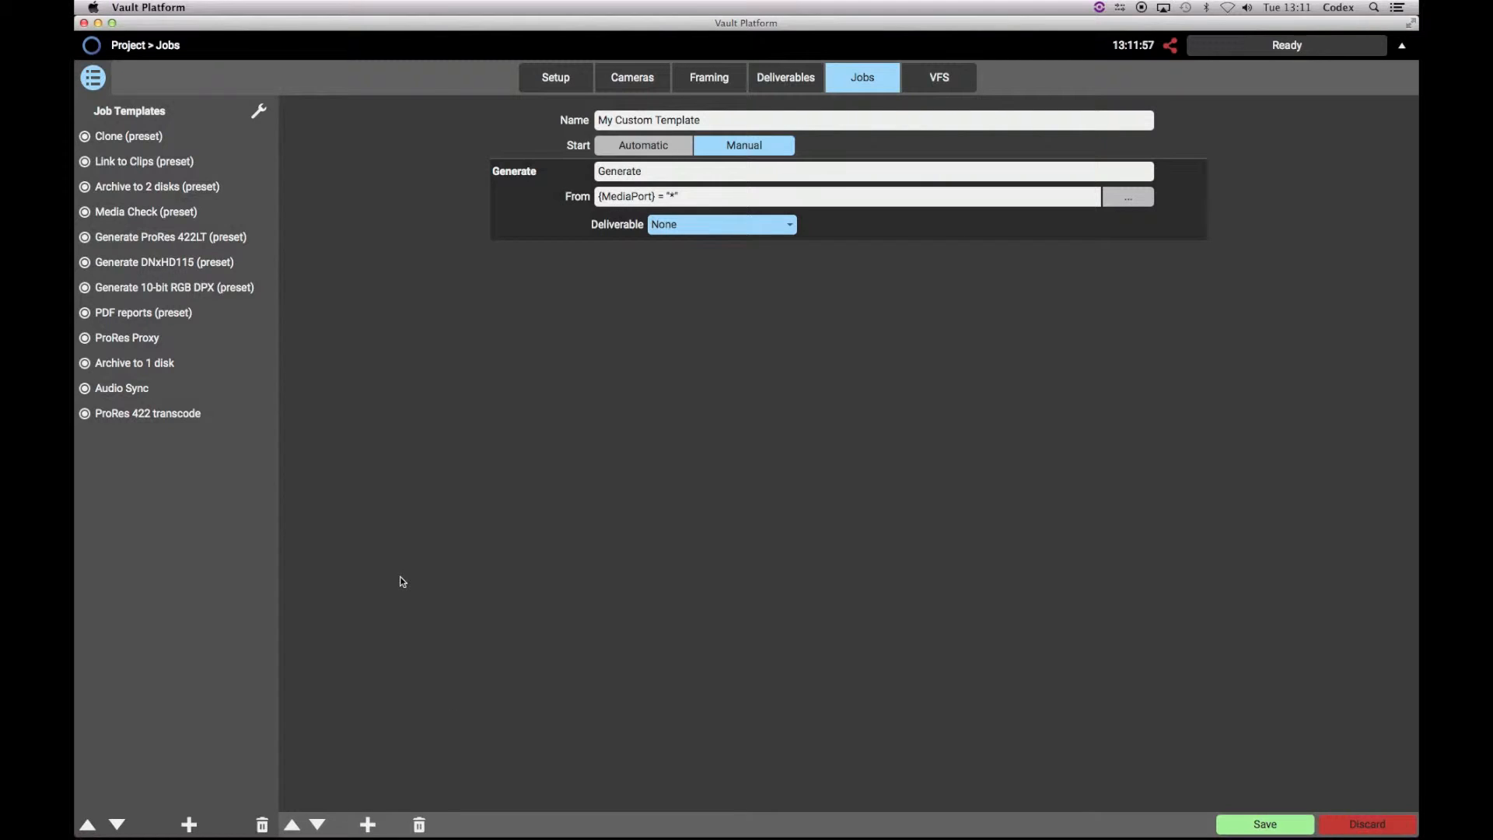
{"action": "left_click", "coordinate": [784, 227]}
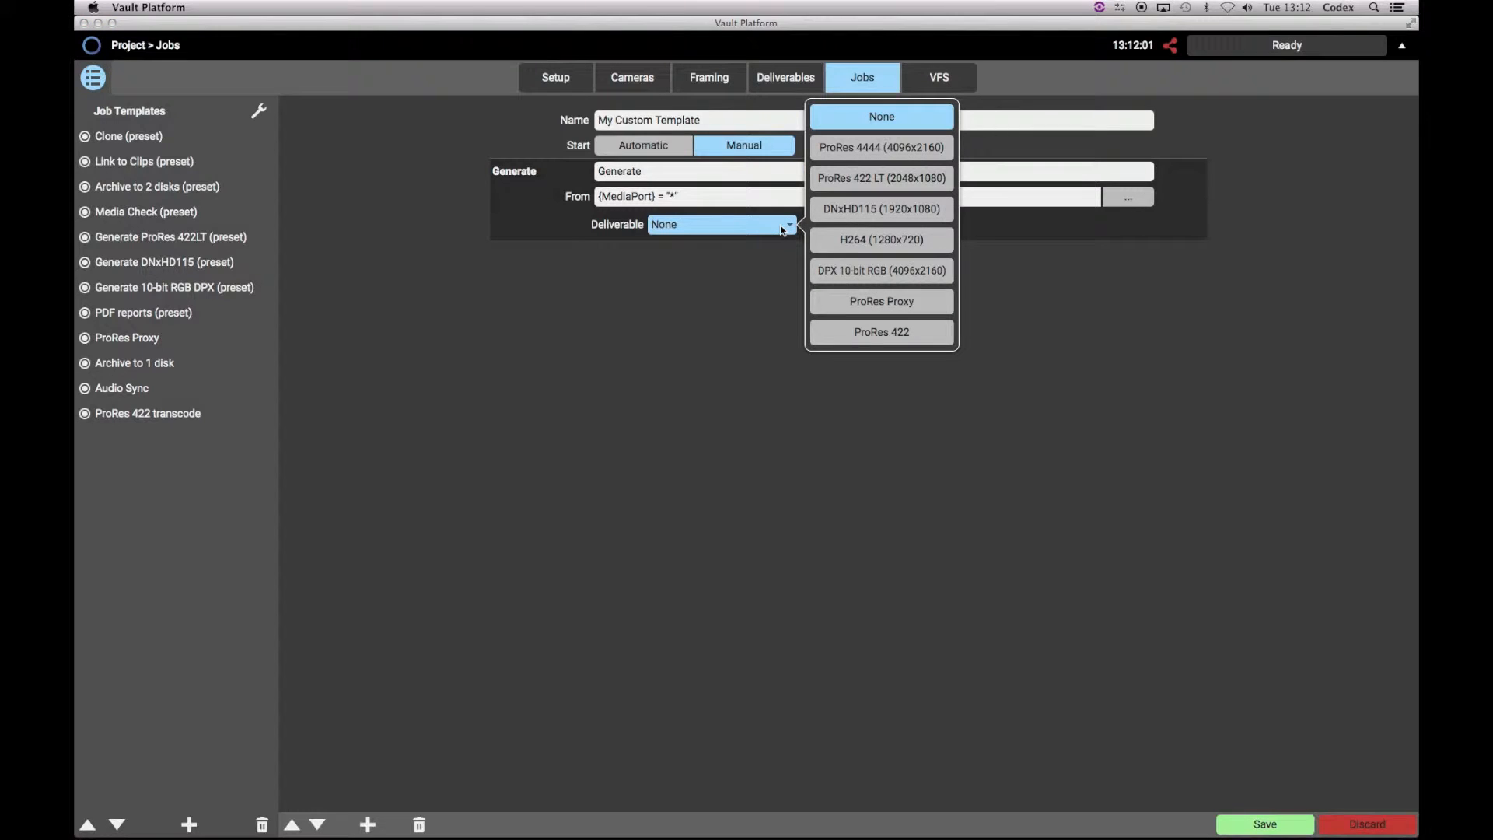
{"action": "left_click", "coordinate": [845, 241]}
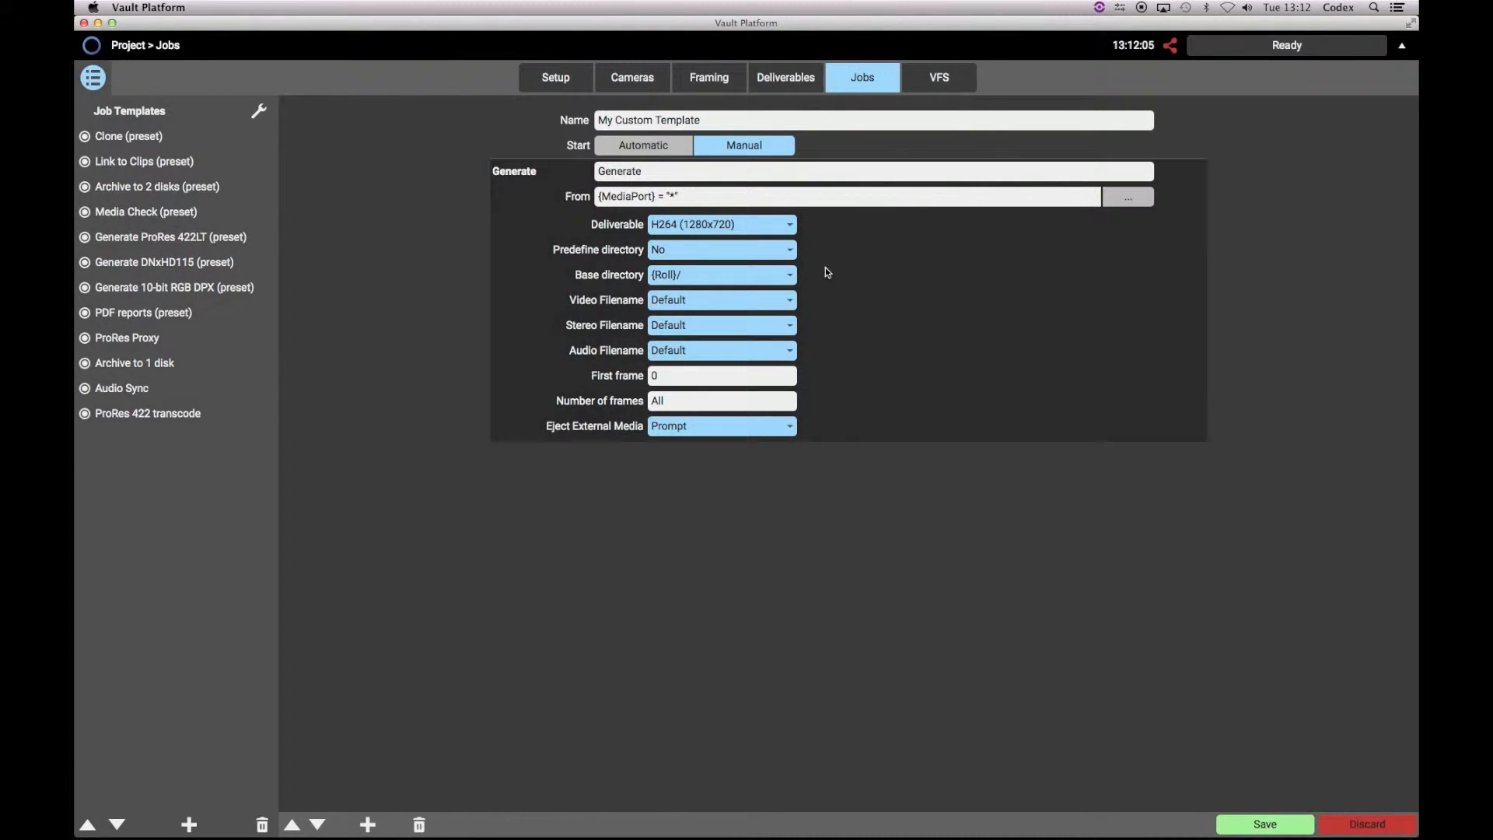
Enable a predefined directory for the Generate task and choose Project Root as the destination.
{"action": "left_click", "coordinate": [781, 249]}
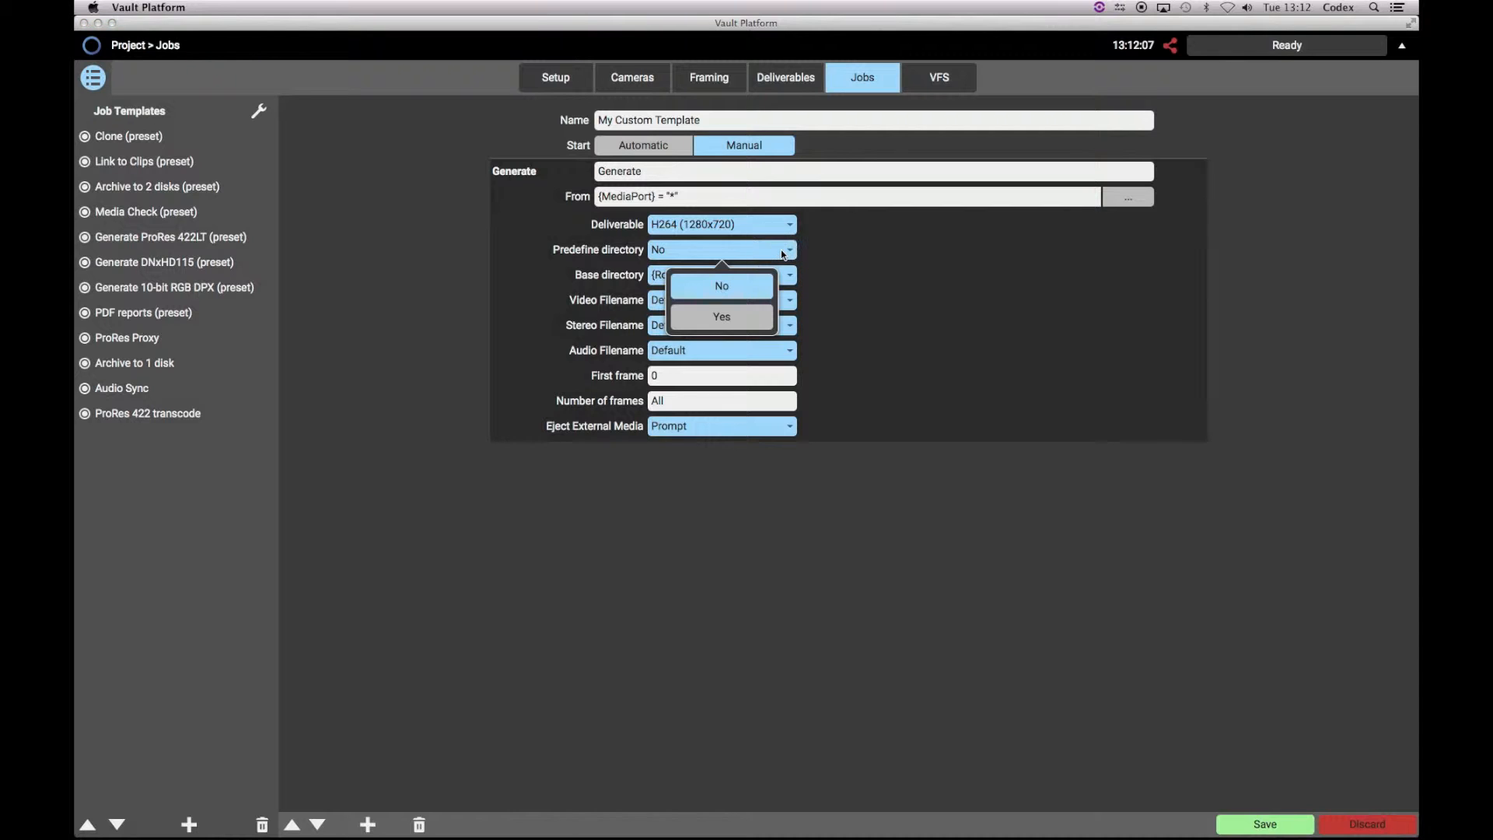
{"action": "left_click", "coordinate": [744, 321]}
{"action": "left_click", "coordinate": [1127, 274]}
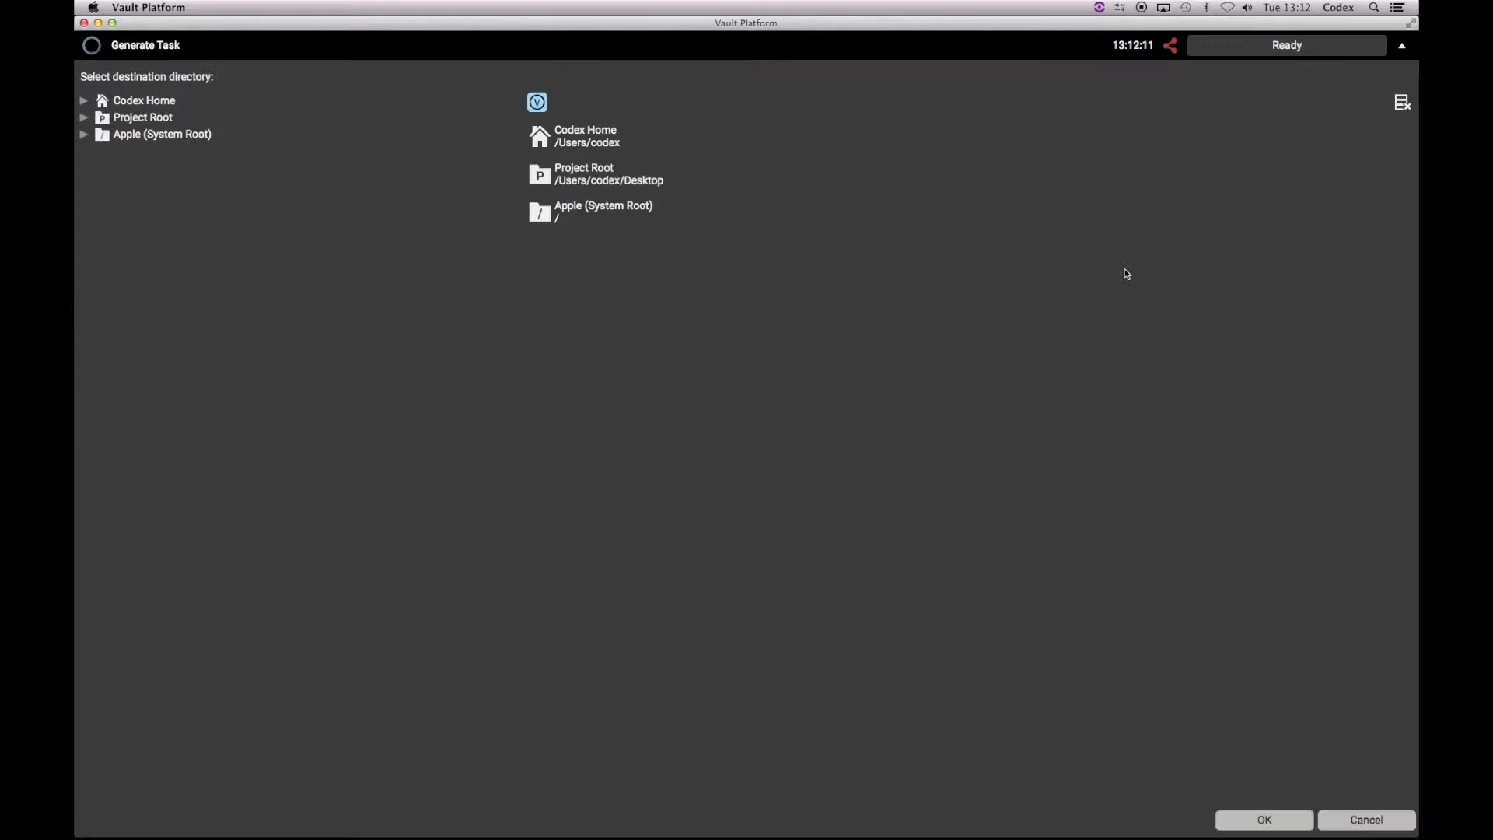
{"action": "left_click", "coordinate": [586, 174]}
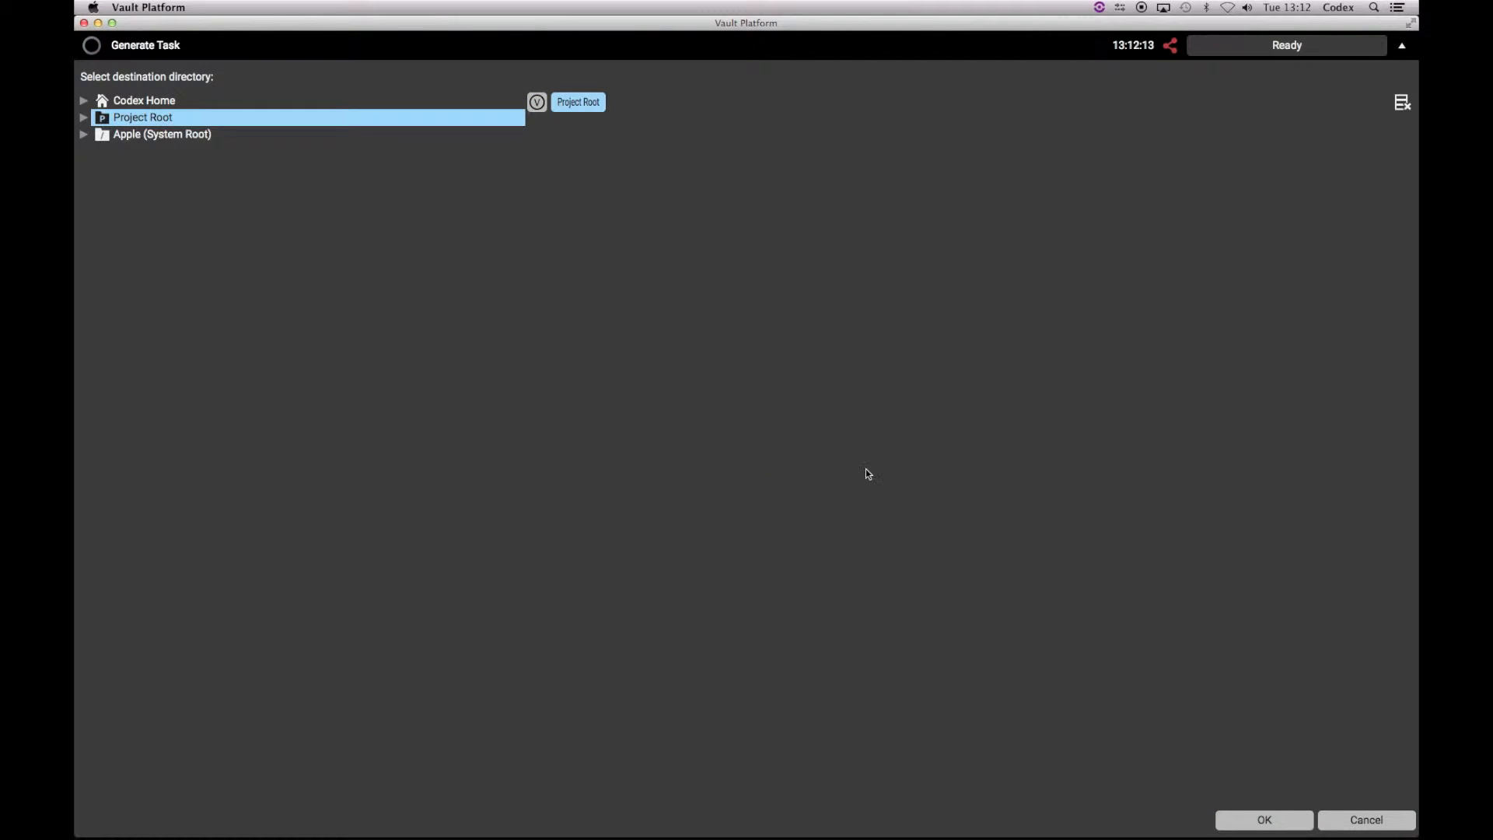
{"action": "left_click", "coordinate": [1230, 818]}
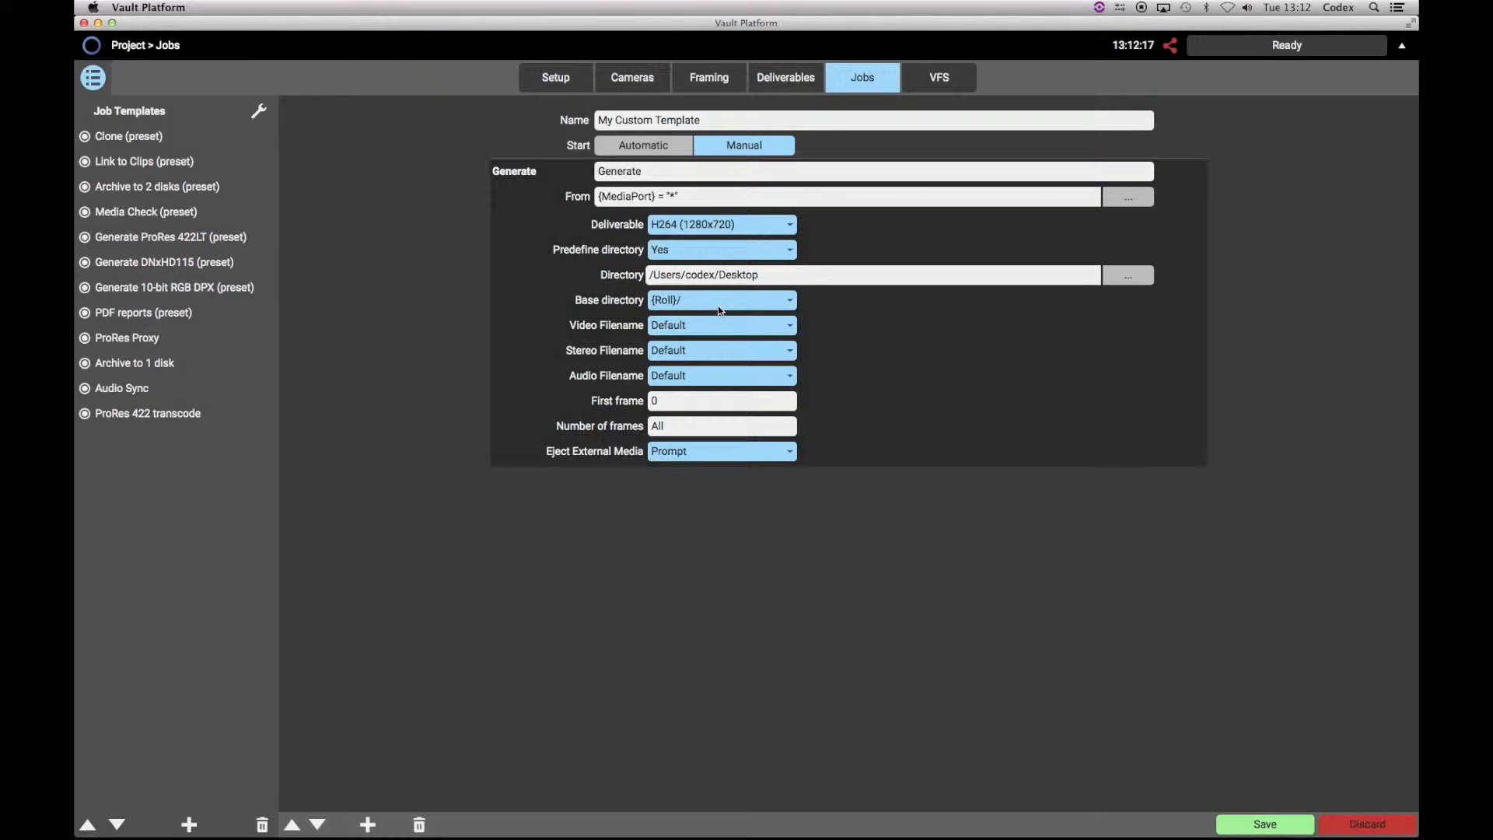
Check the base directory options, keep {Roll}/, and save the job template.
{"action": "left_click", "coordinate": [790, 302]}
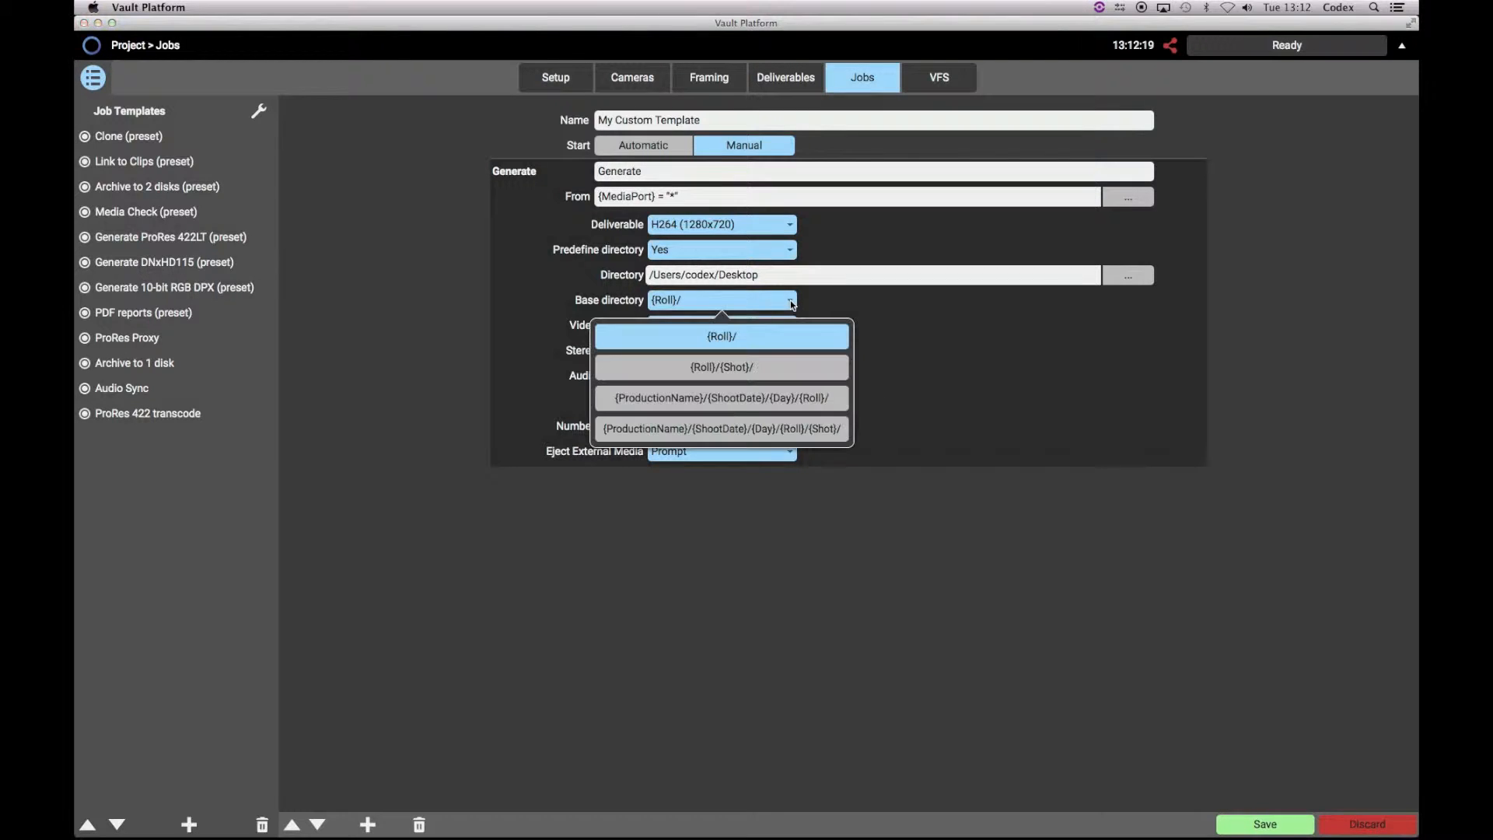
{"action": "left_click", "coordinate": [841, 300]}
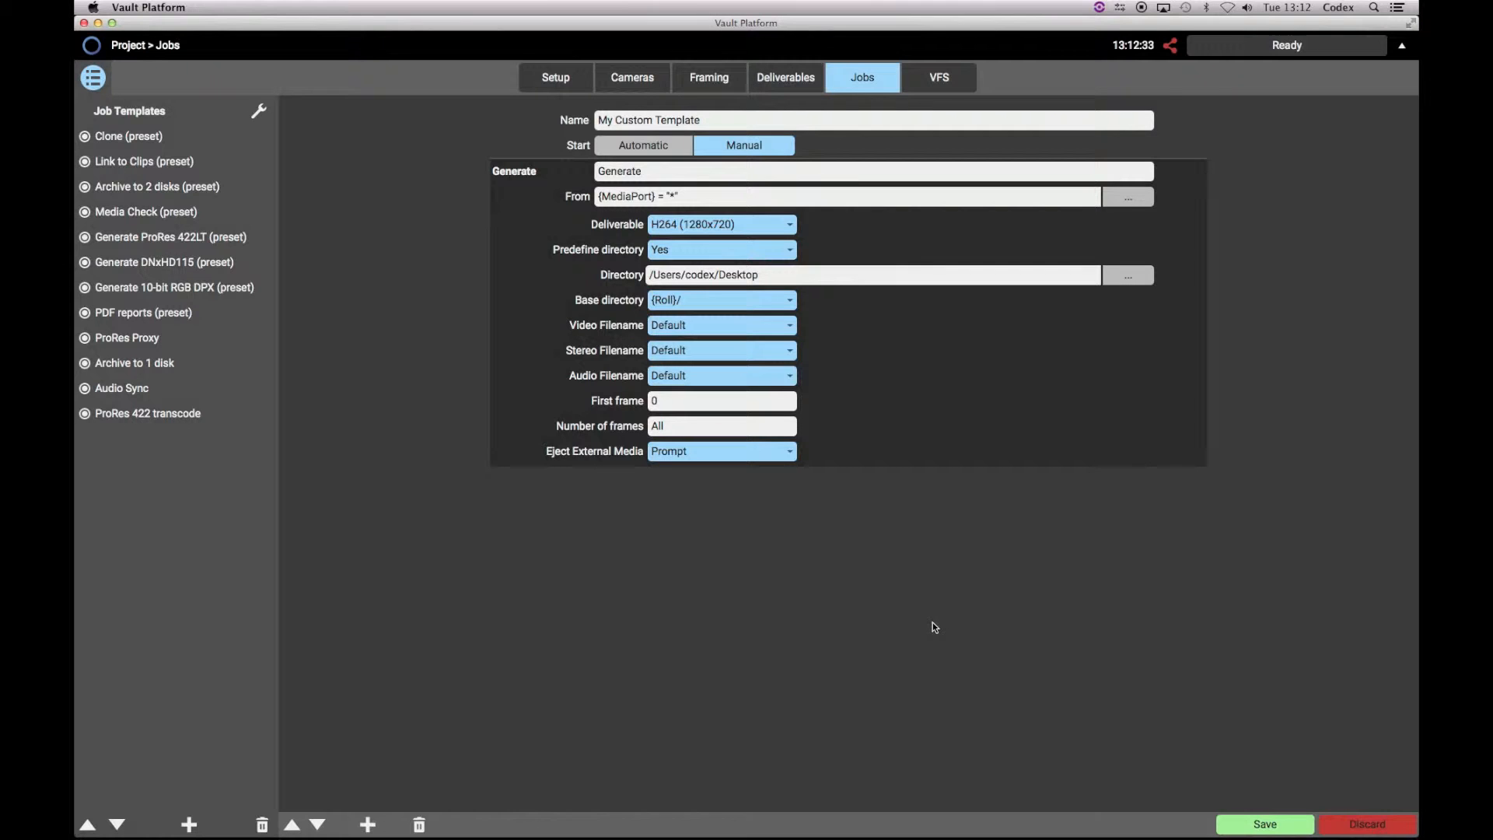
{"action": "left_click", "coordinate": [1238, 825]}
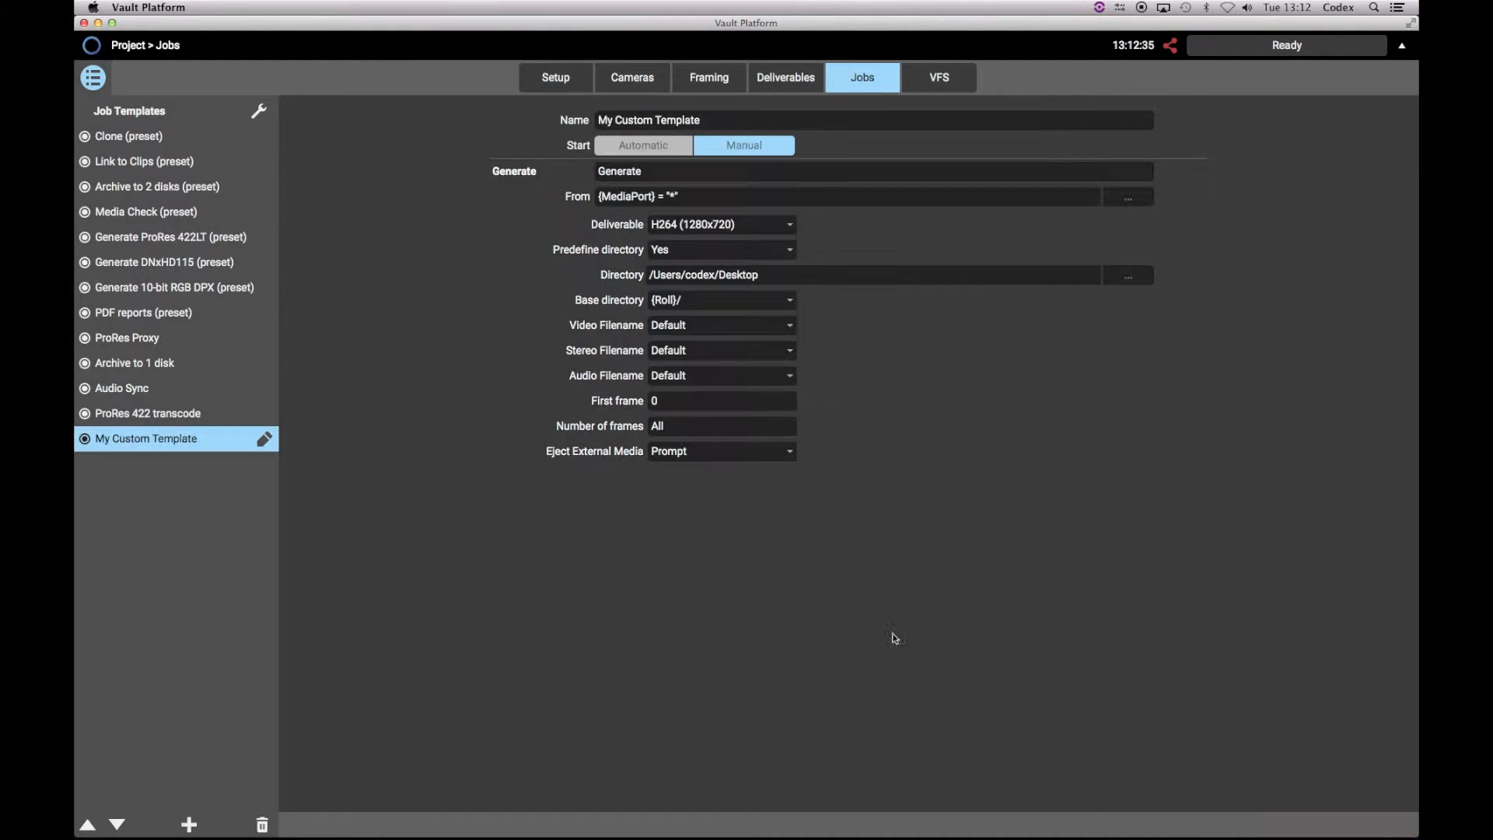
Run the My Custom Template job on clip 7A-1 from the Library, using the current selection as the source.
{"action": "left_click", "coordinate": [95, 47]}
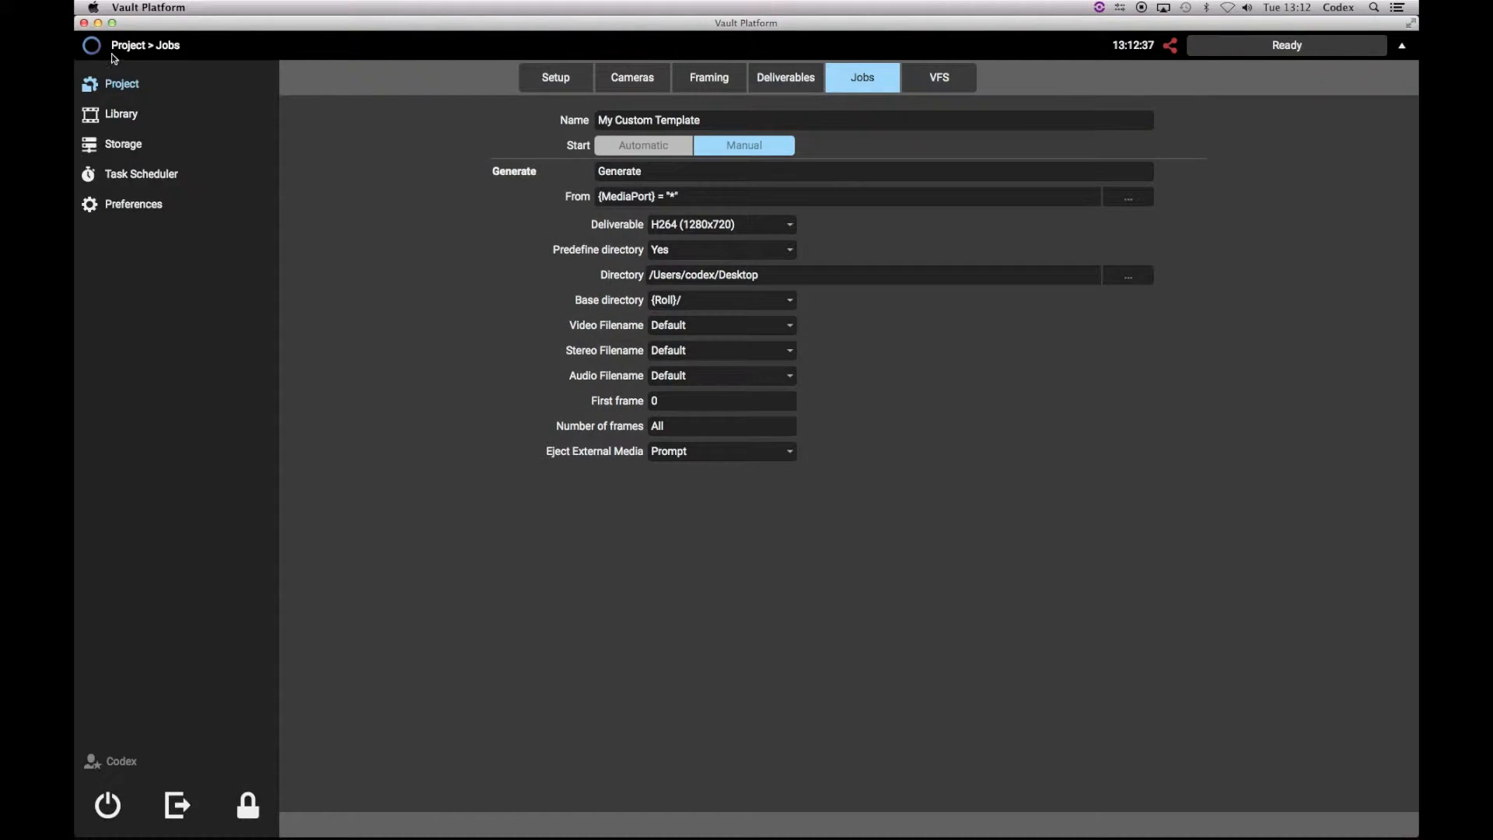
{"action": "left_click", "coordinate": [137, 118]}
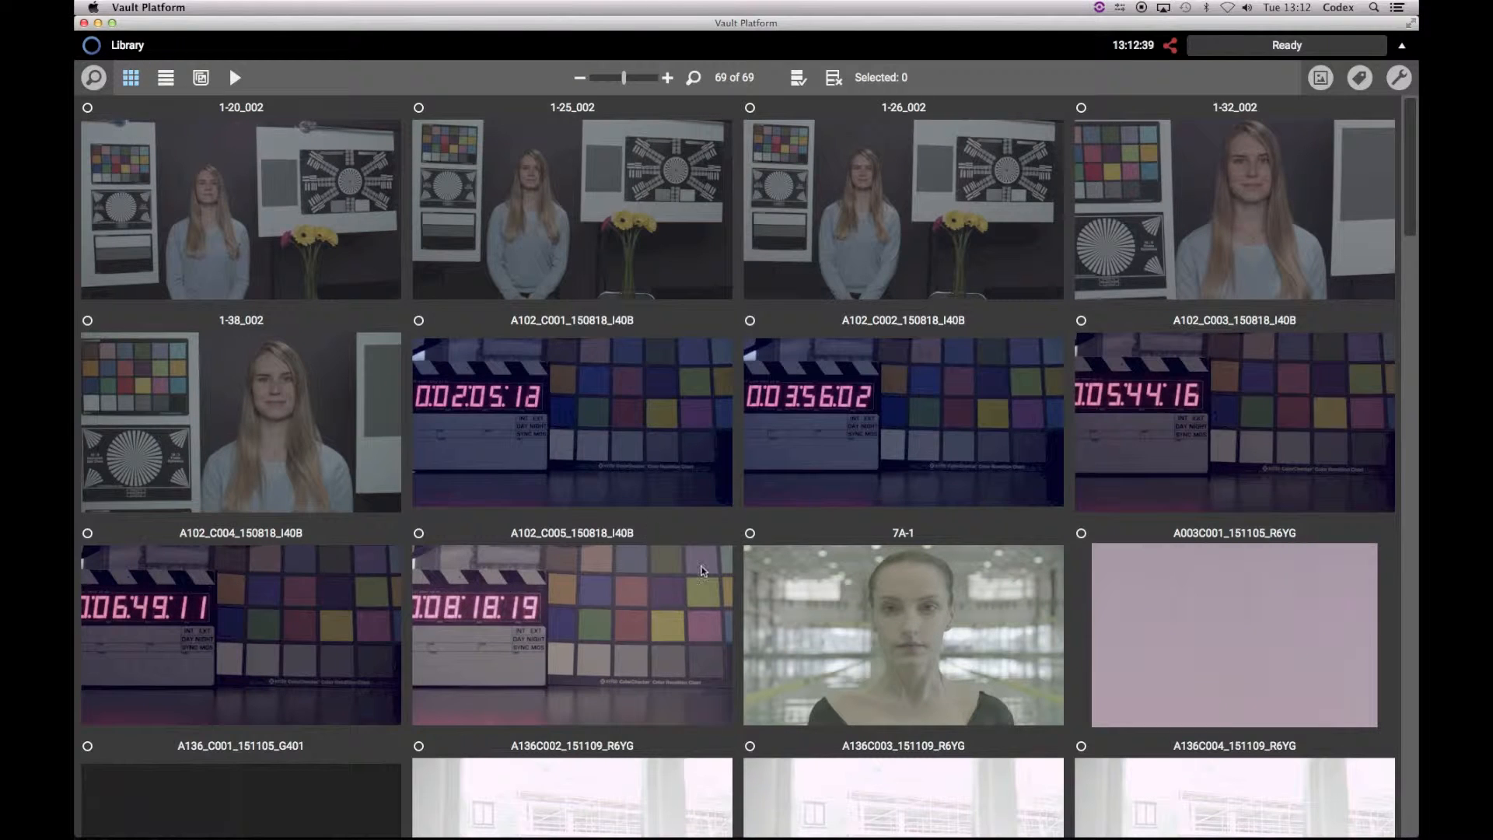
{"action": "left_click", "coordinate": [838, 638]}
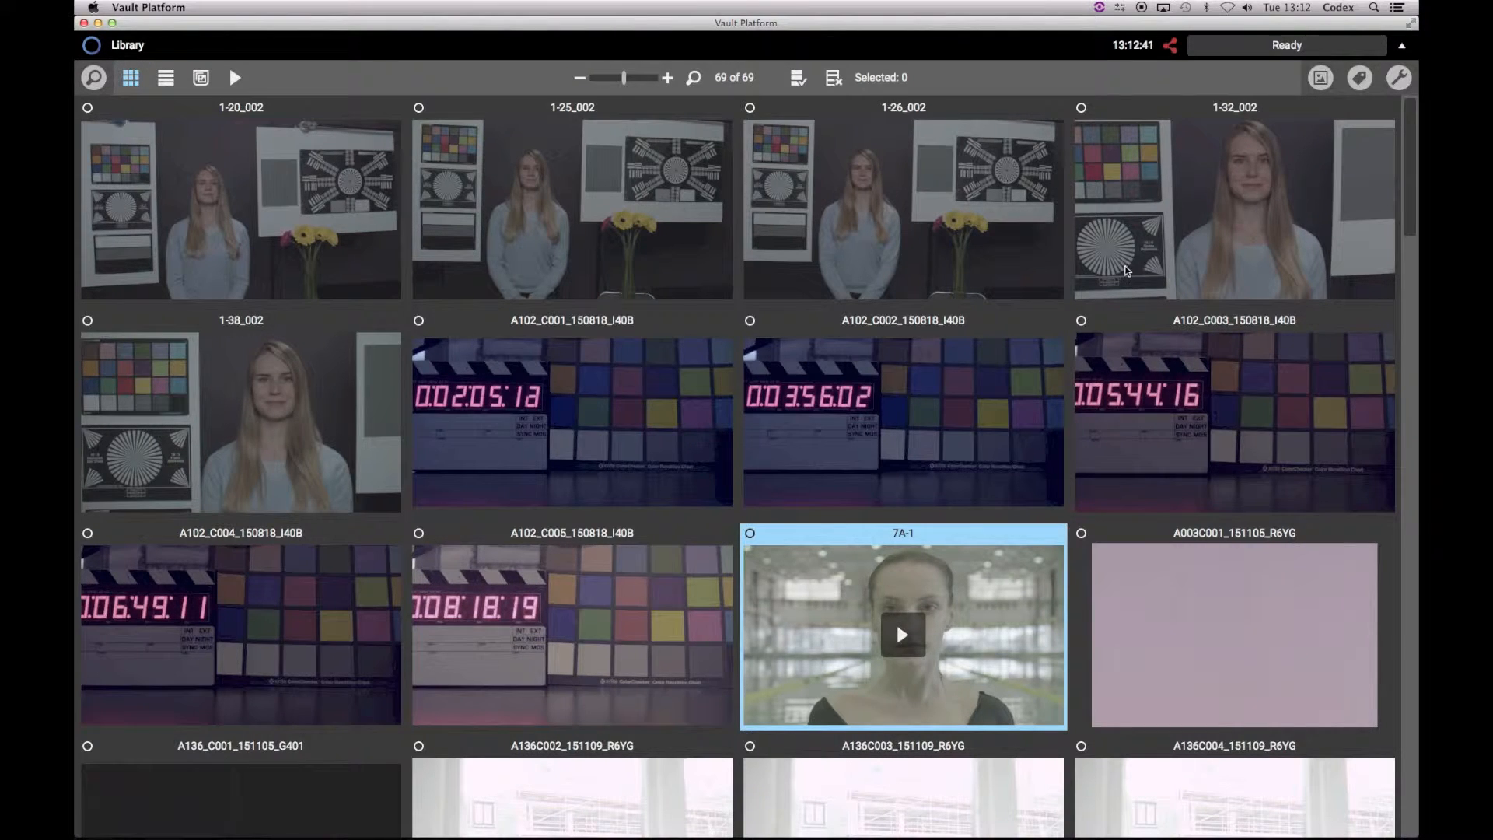
{"action": "left_click", "coordinate": [1399, 77]}
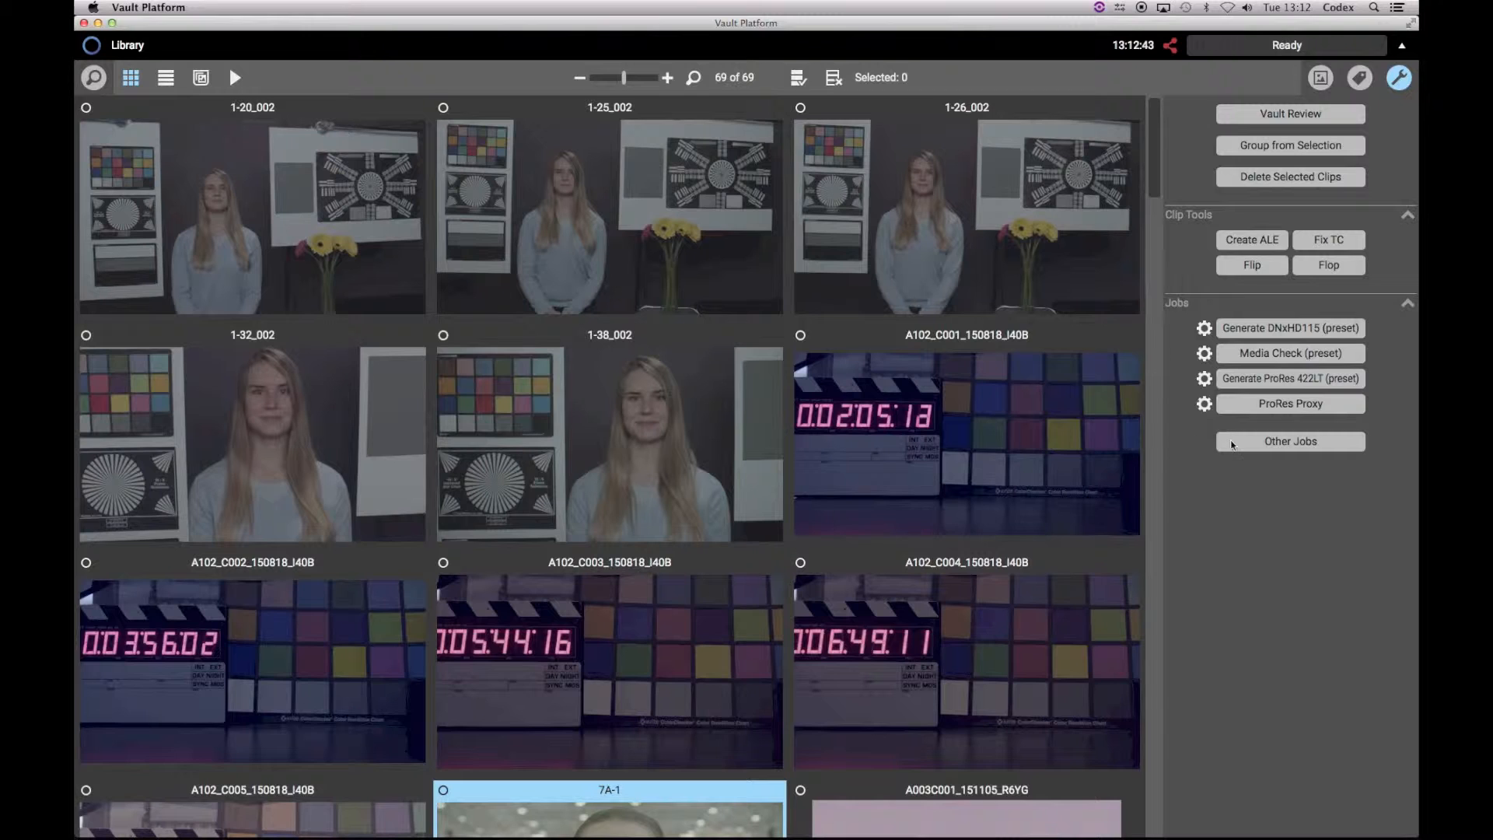
{"action": "left_click", "coordinate": [1226, 442]}
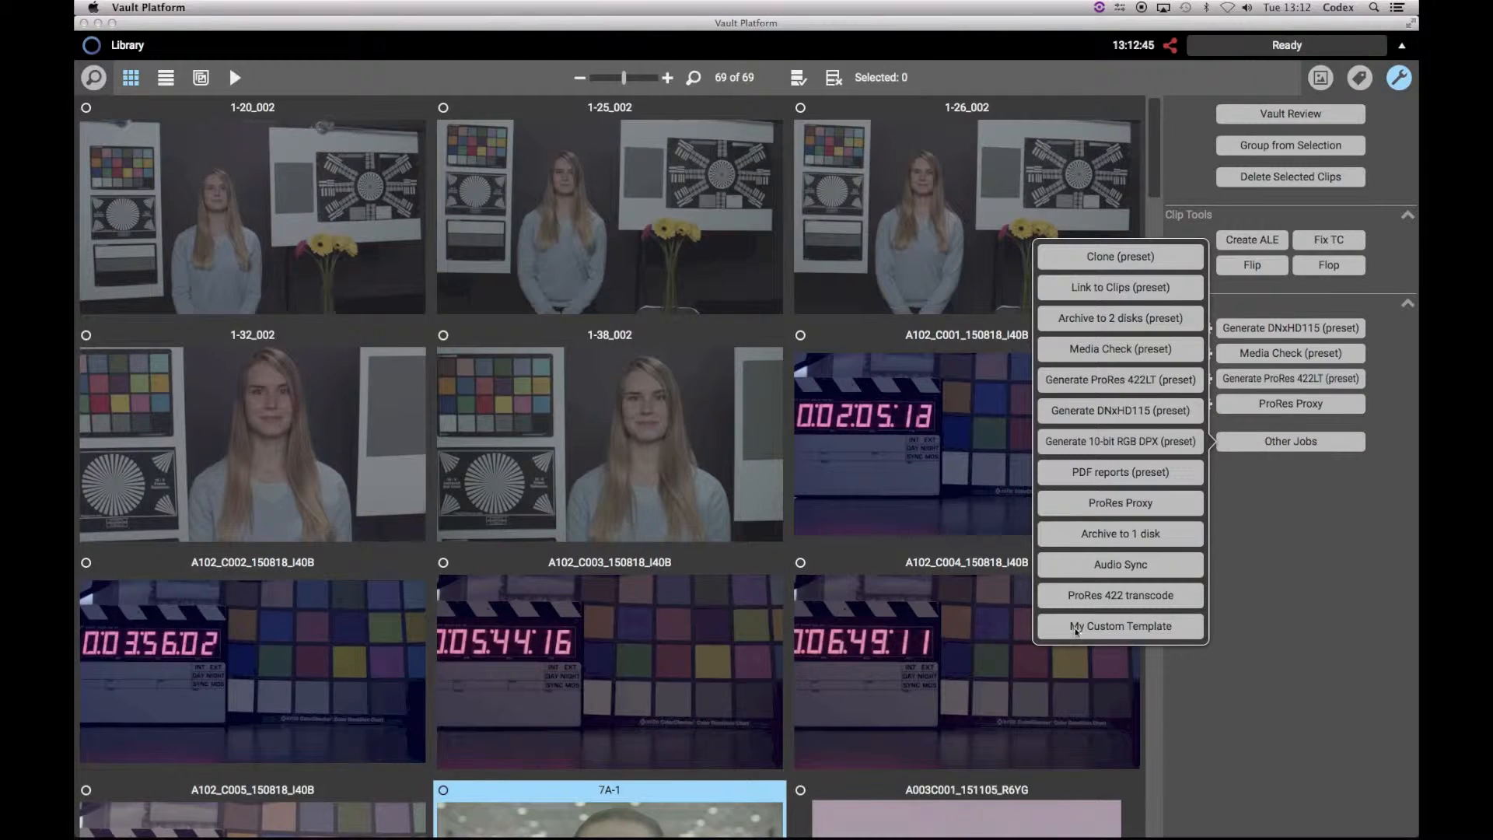
{"action": "left_click", "coordinate": [1069, 627]}
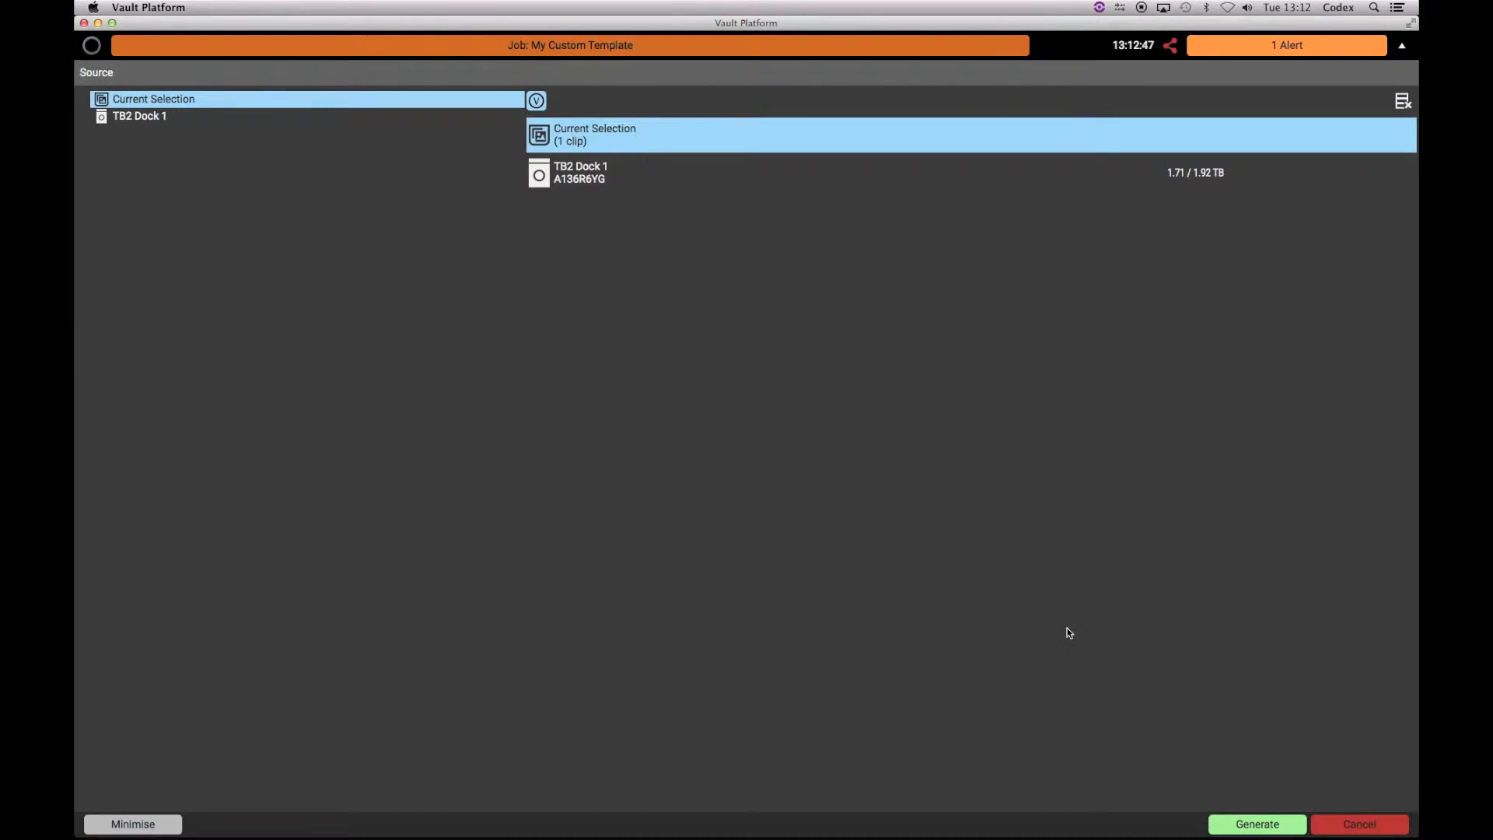
{"action": "left_click", "coordinate": [1219, 829]}
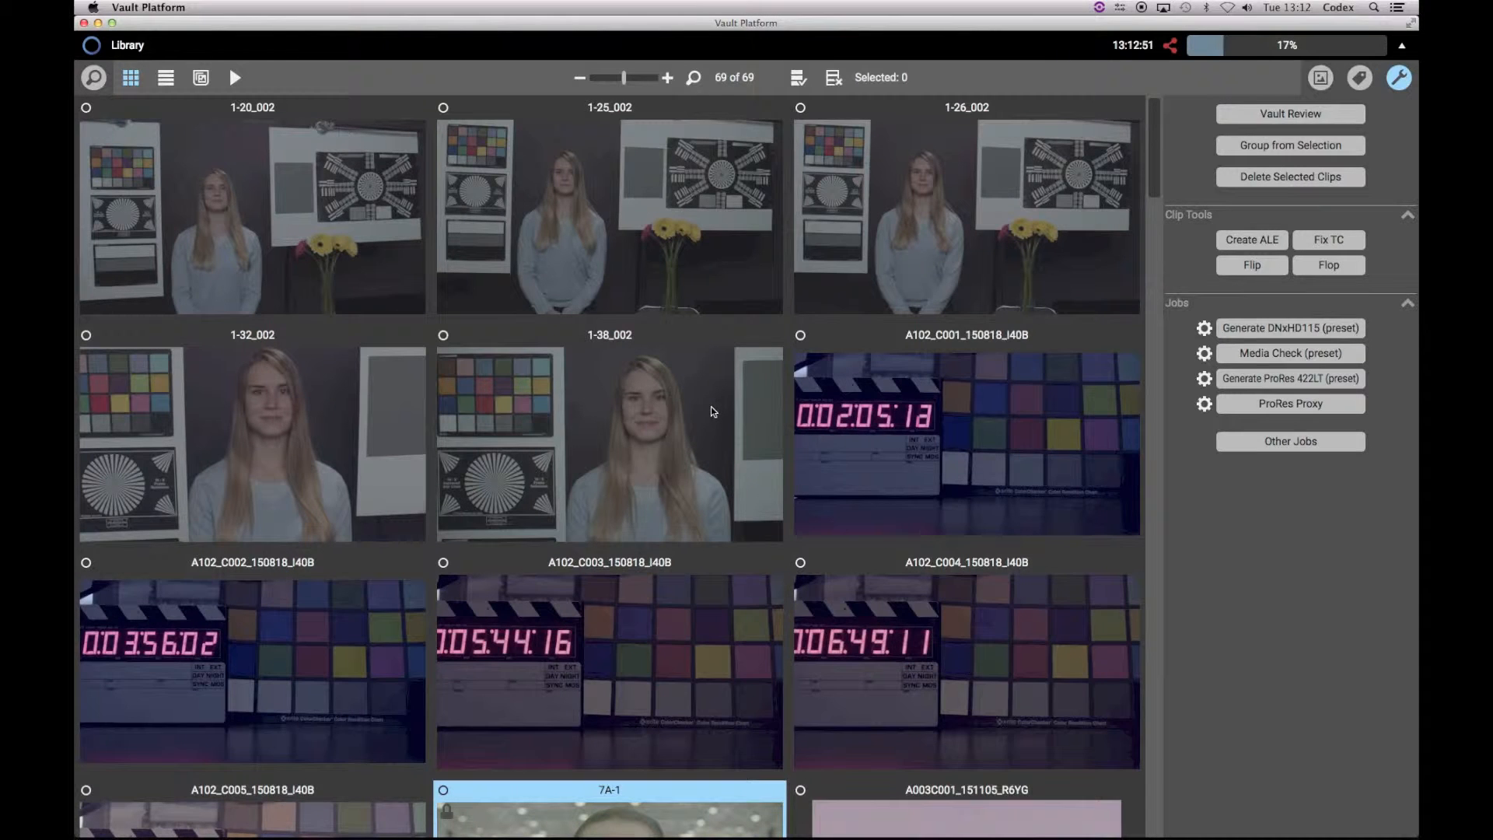
Switch to Finder and preview 7A-1.mov from folder 02 of the generated output folder on the Desktop.
{"action": "key", "text": "super+Tab"}
{"action": "left_click", "coordinate": [790, 410]}
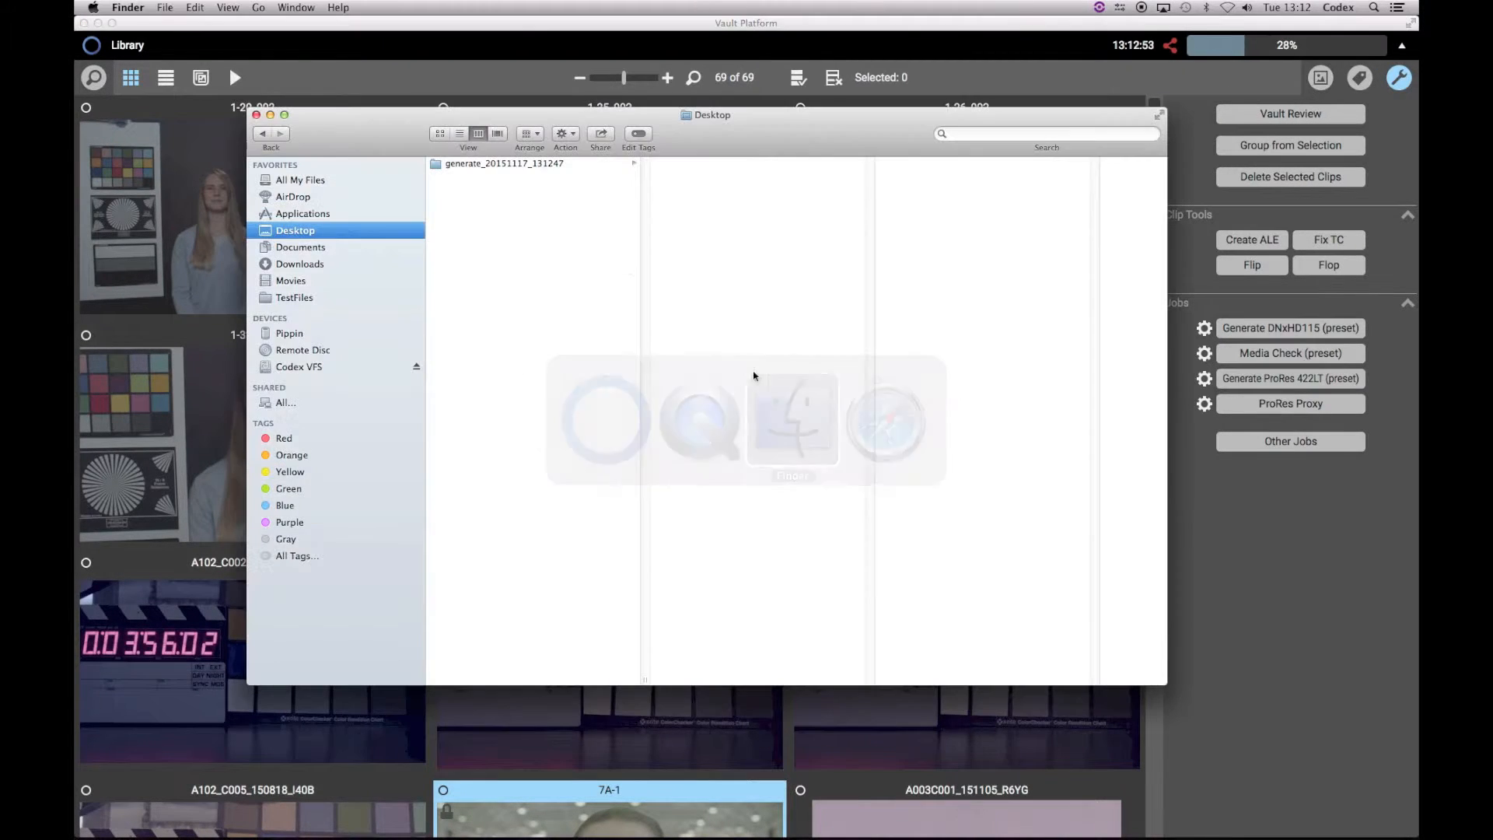
{"action": "left_click", "coordinate": [553, 165]}
{"action": "left_click", "coordinate": [704, 164]}
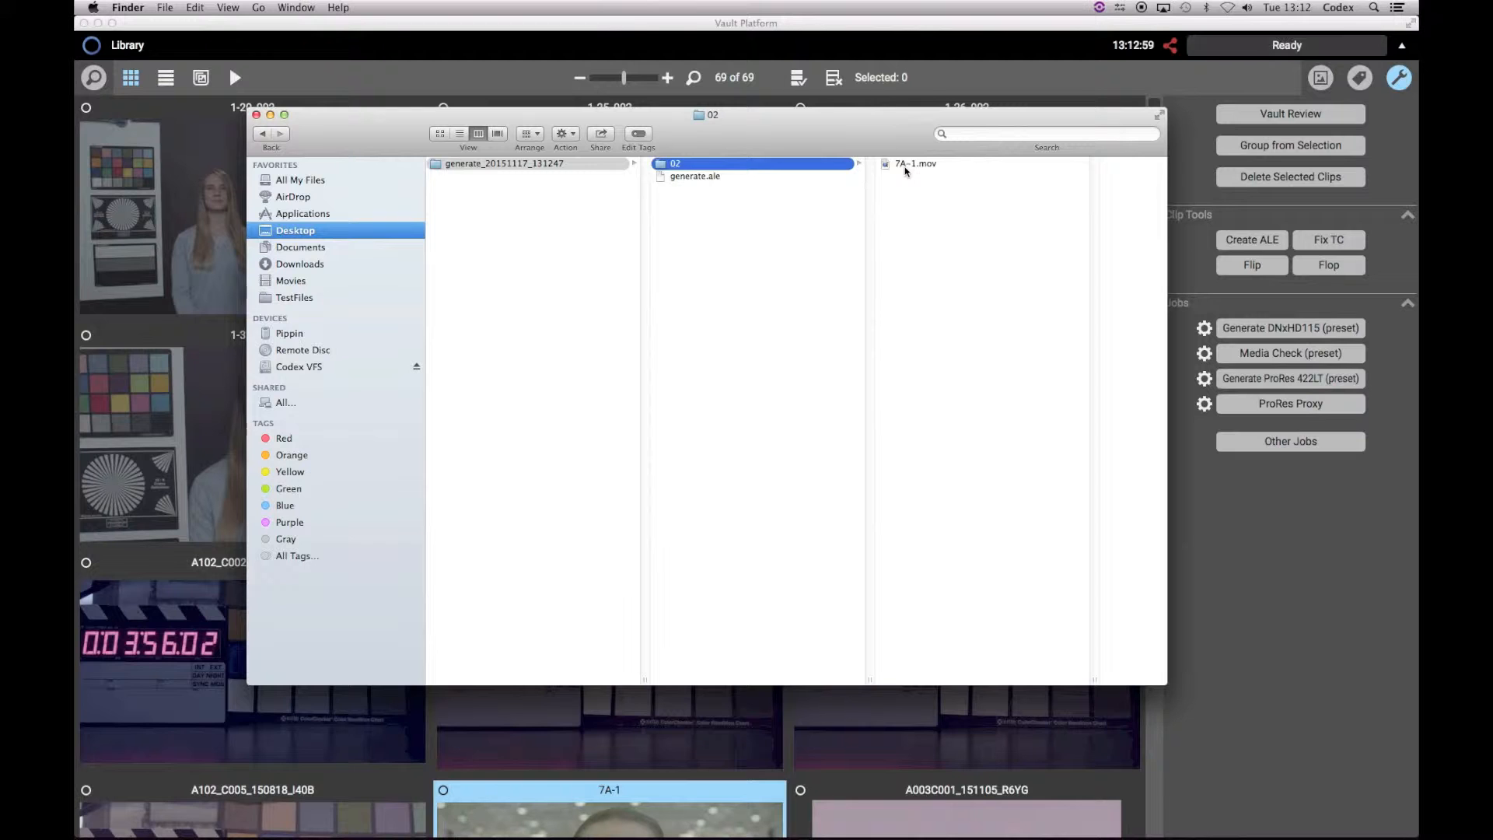
{"action": "left_click", "coordinate": [906, 172]}
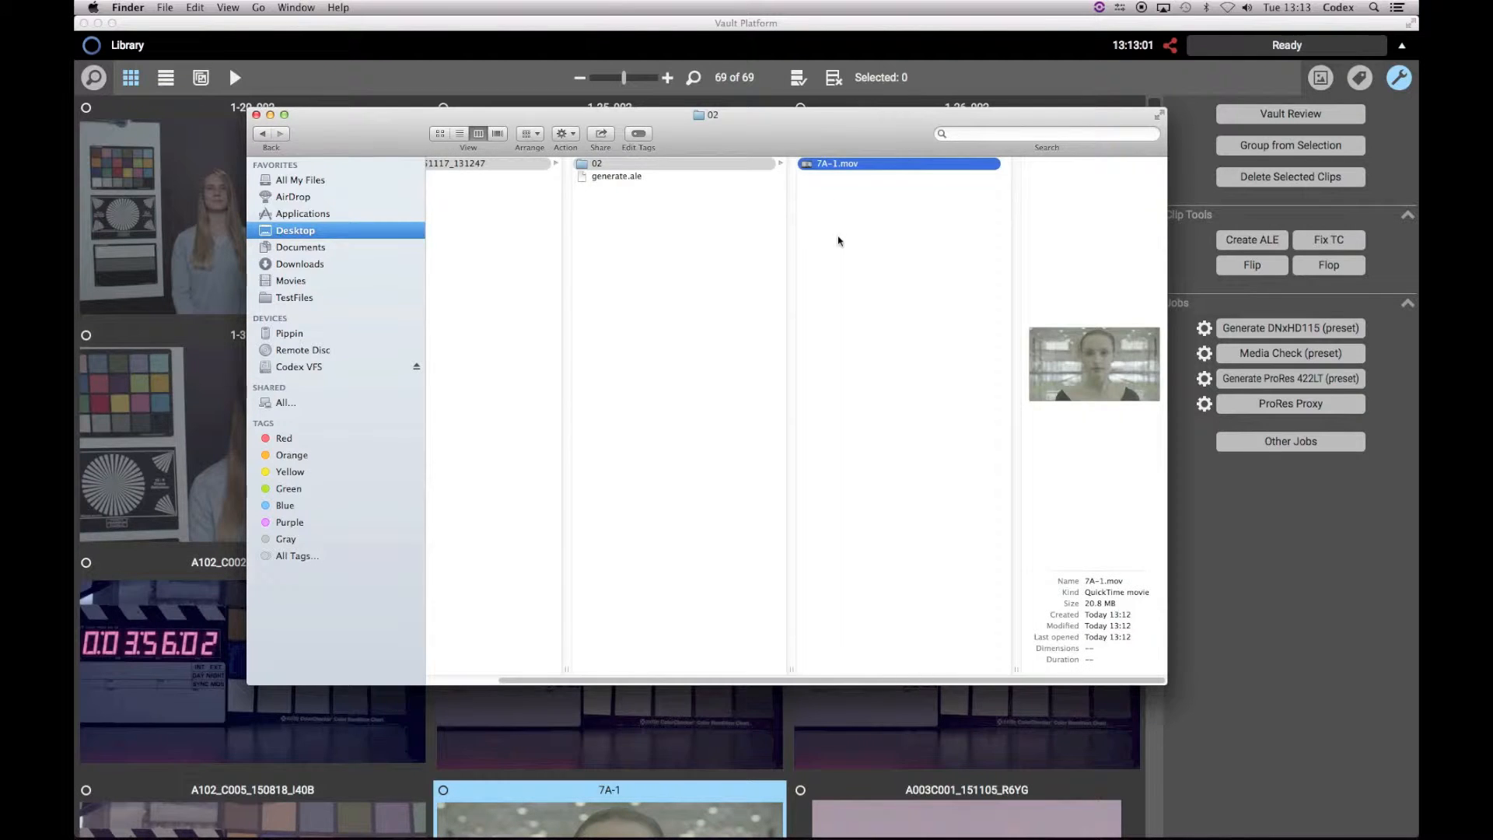
{"action": "key", "text": "space"}
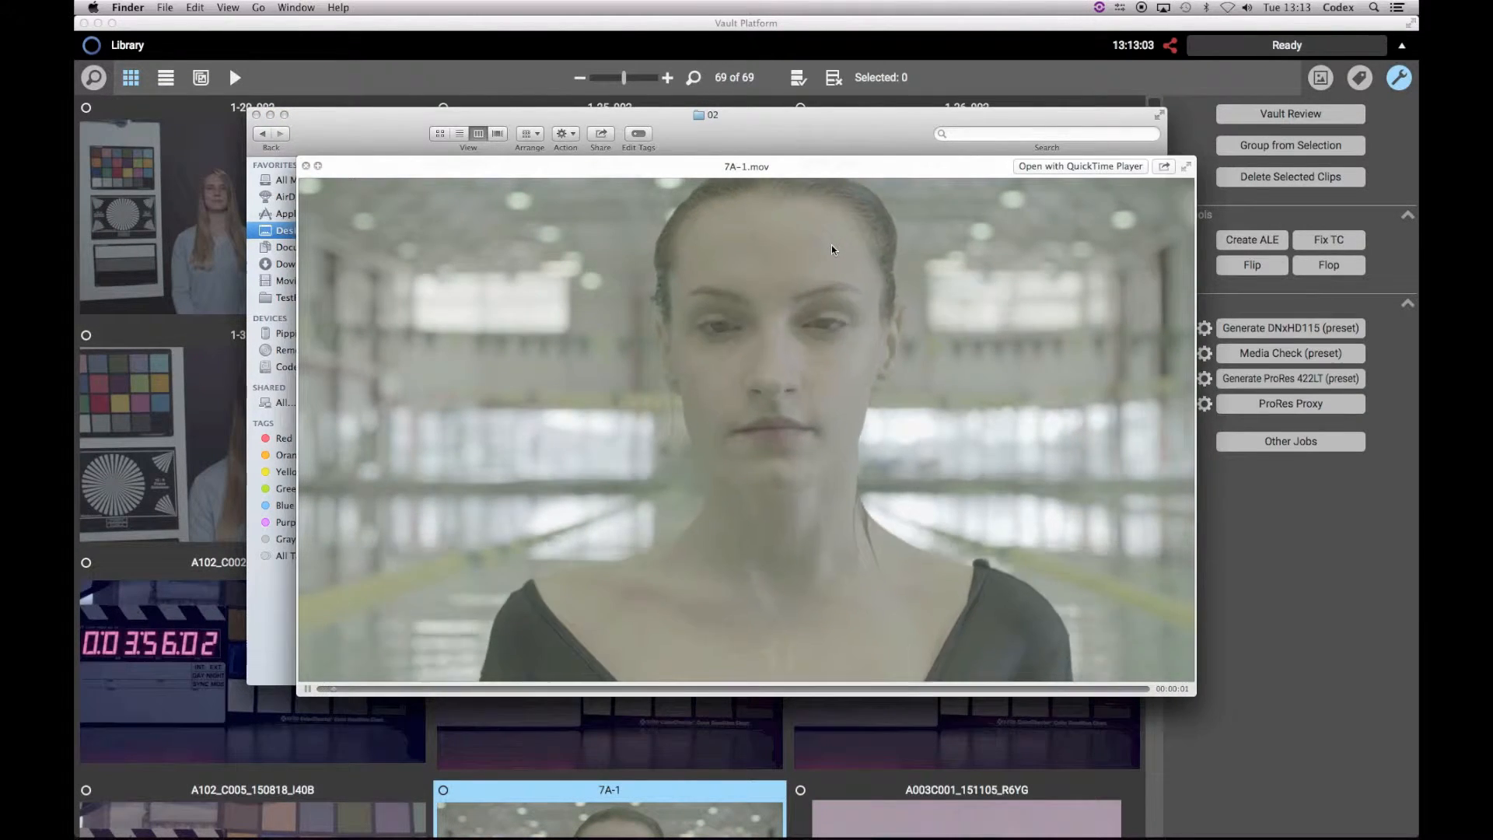
{"action": "key", "text": "space"}
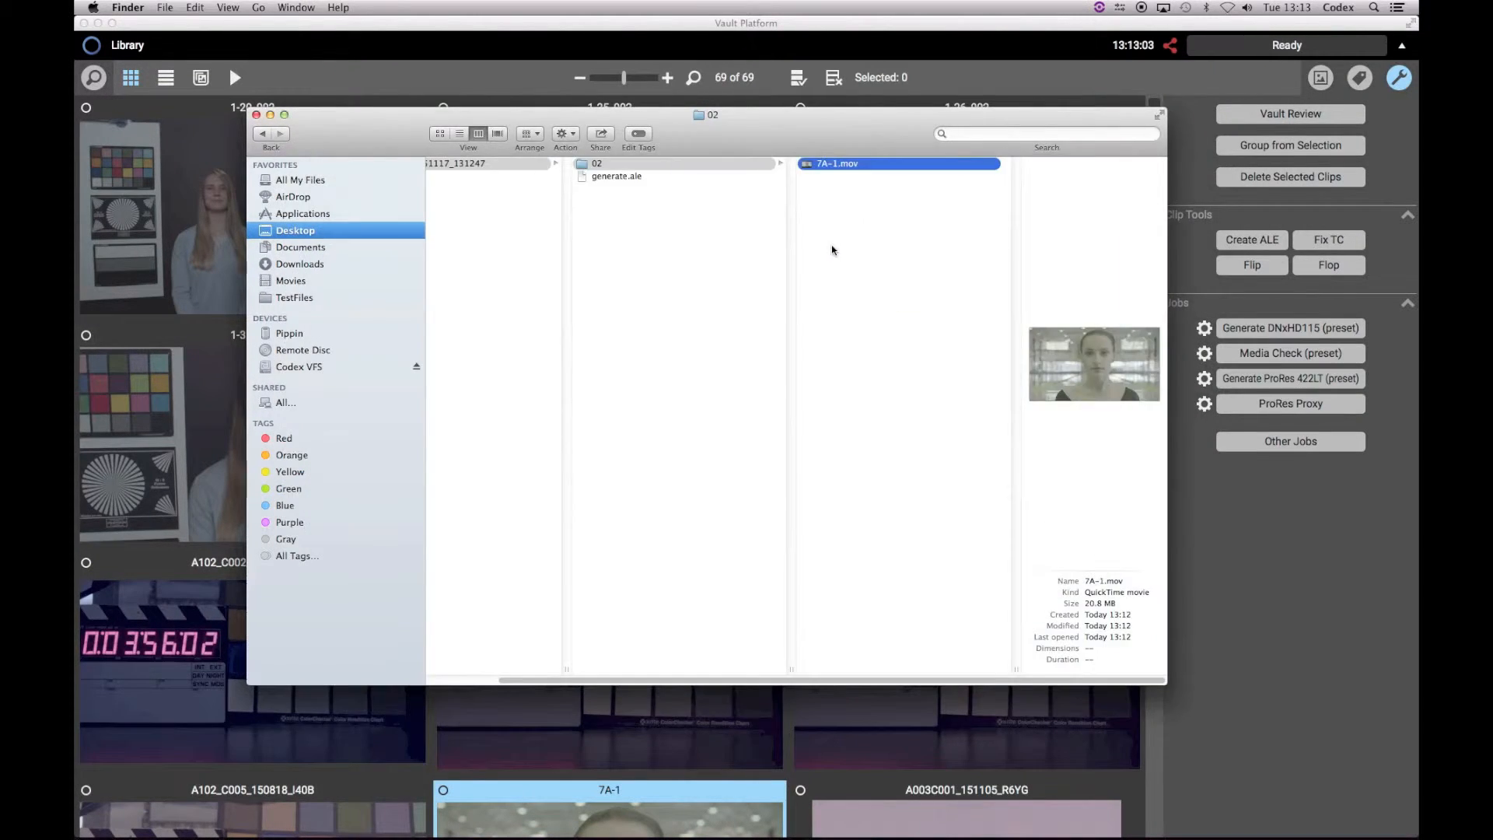
Switch back to Vault Platform, open My Custom Template for editing in the project's job templates and add a second Generate task.
{"action": "left_click", "coordinate": [182, 25]}
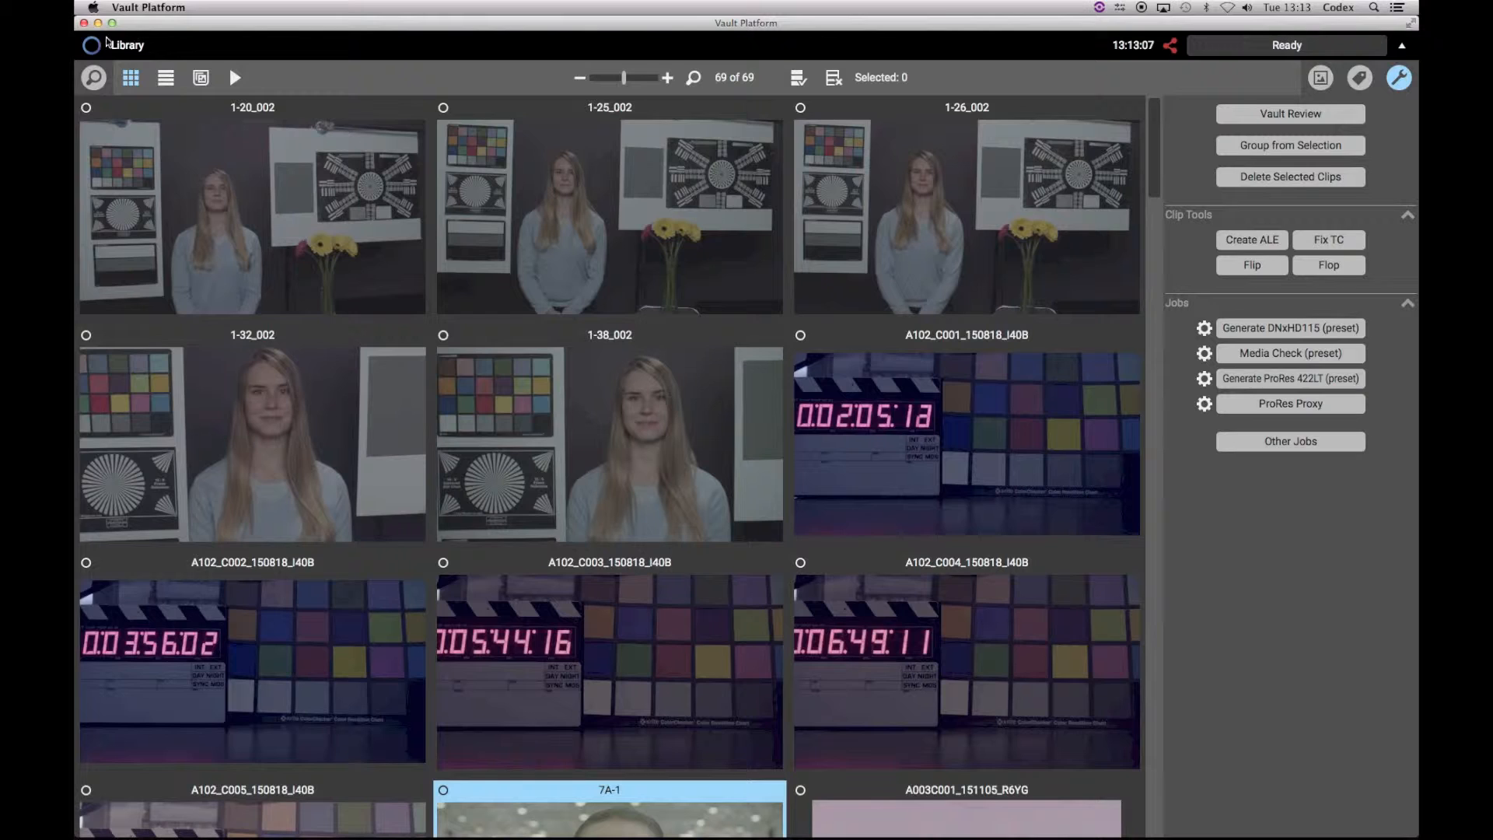
{"action": "left_click", "coordinate": [90, 46]}
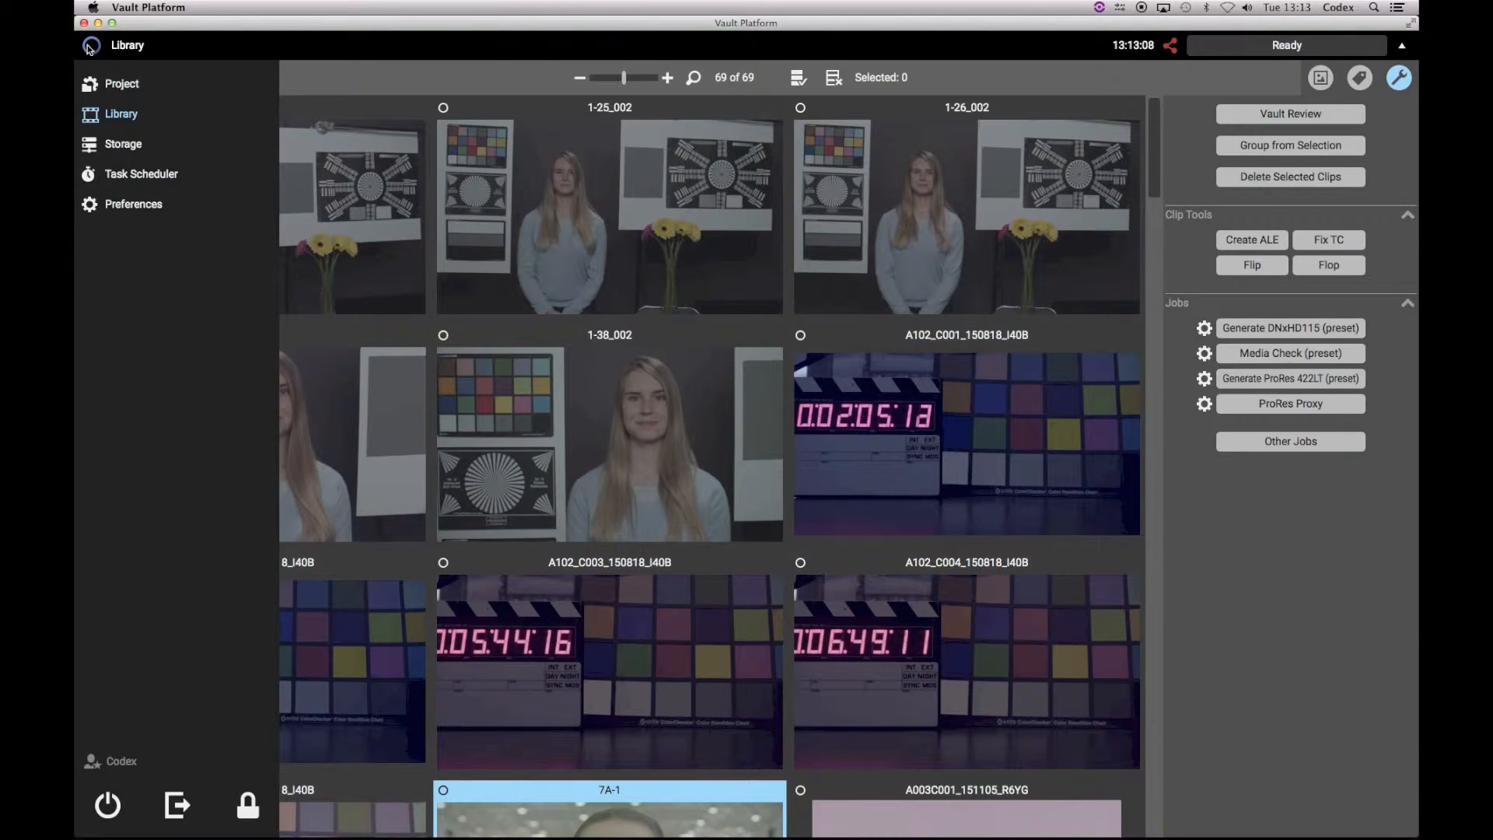
{"action": "left_click", "coordinate": [115, 84]}
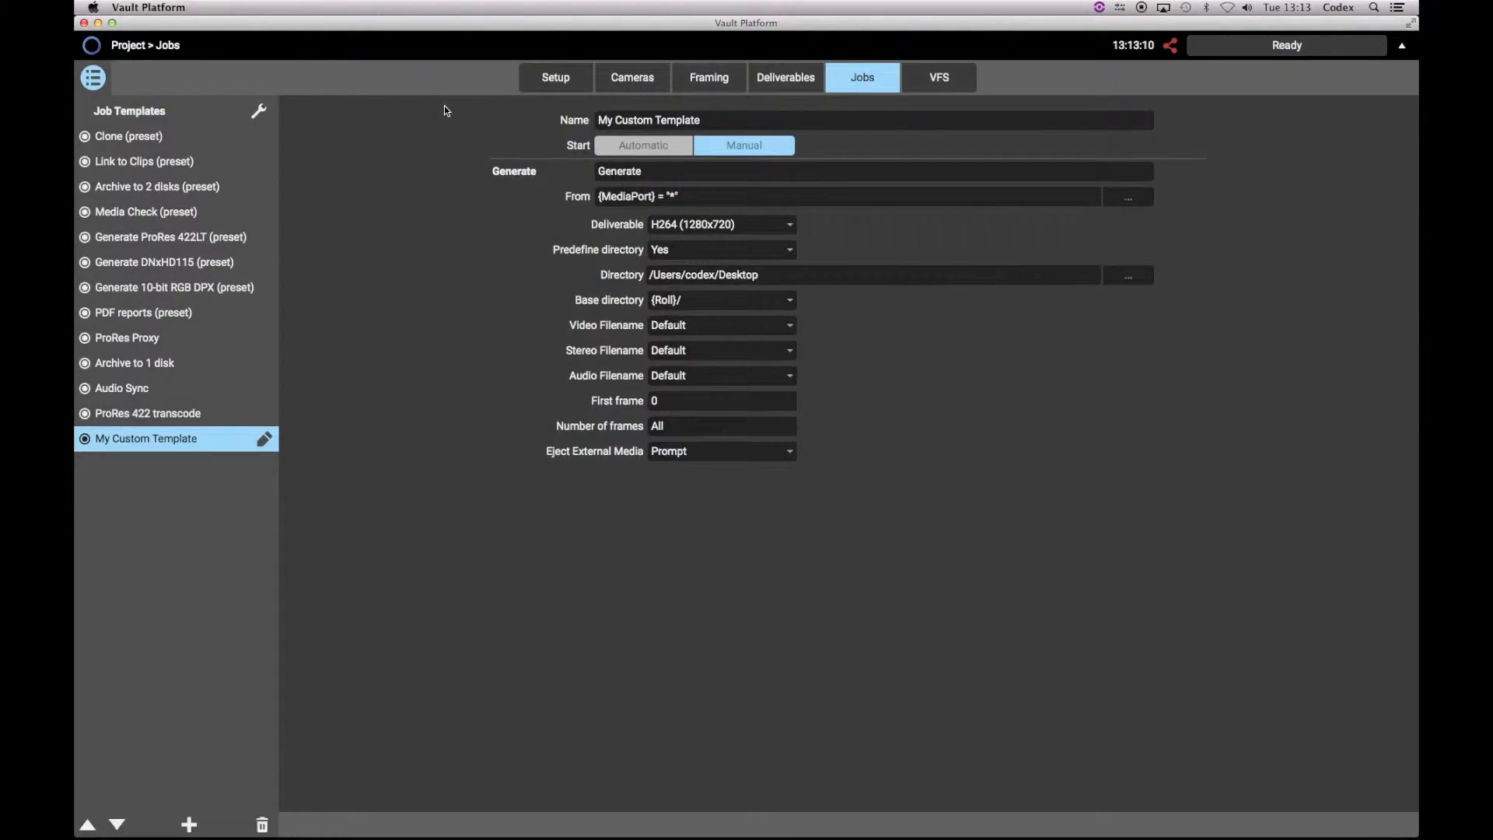
{"action": "left_click", "coordinate": [264, 440]}
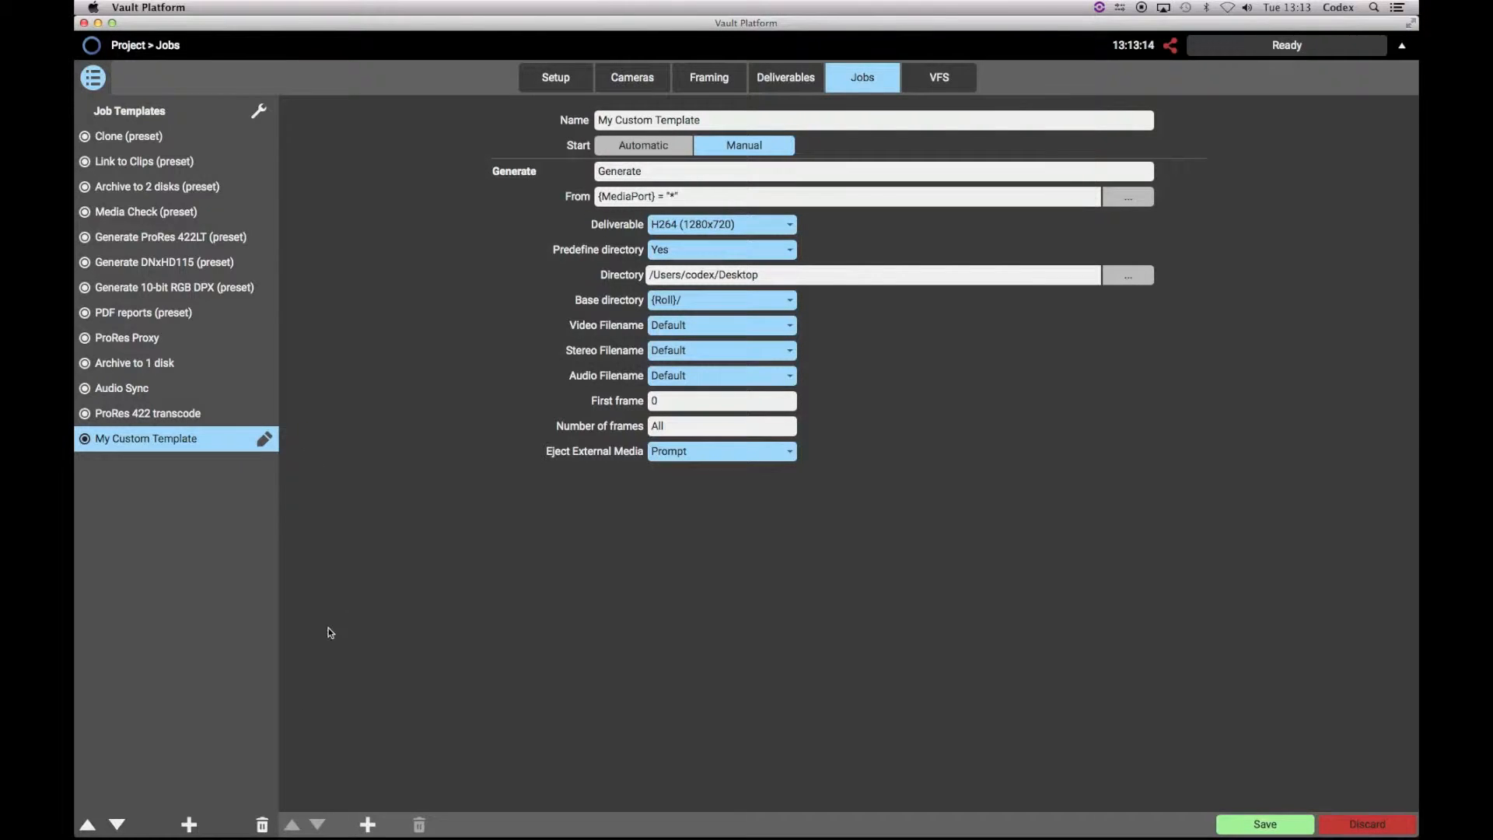
{"action": "left_click", "coordinate": [368, 824]}
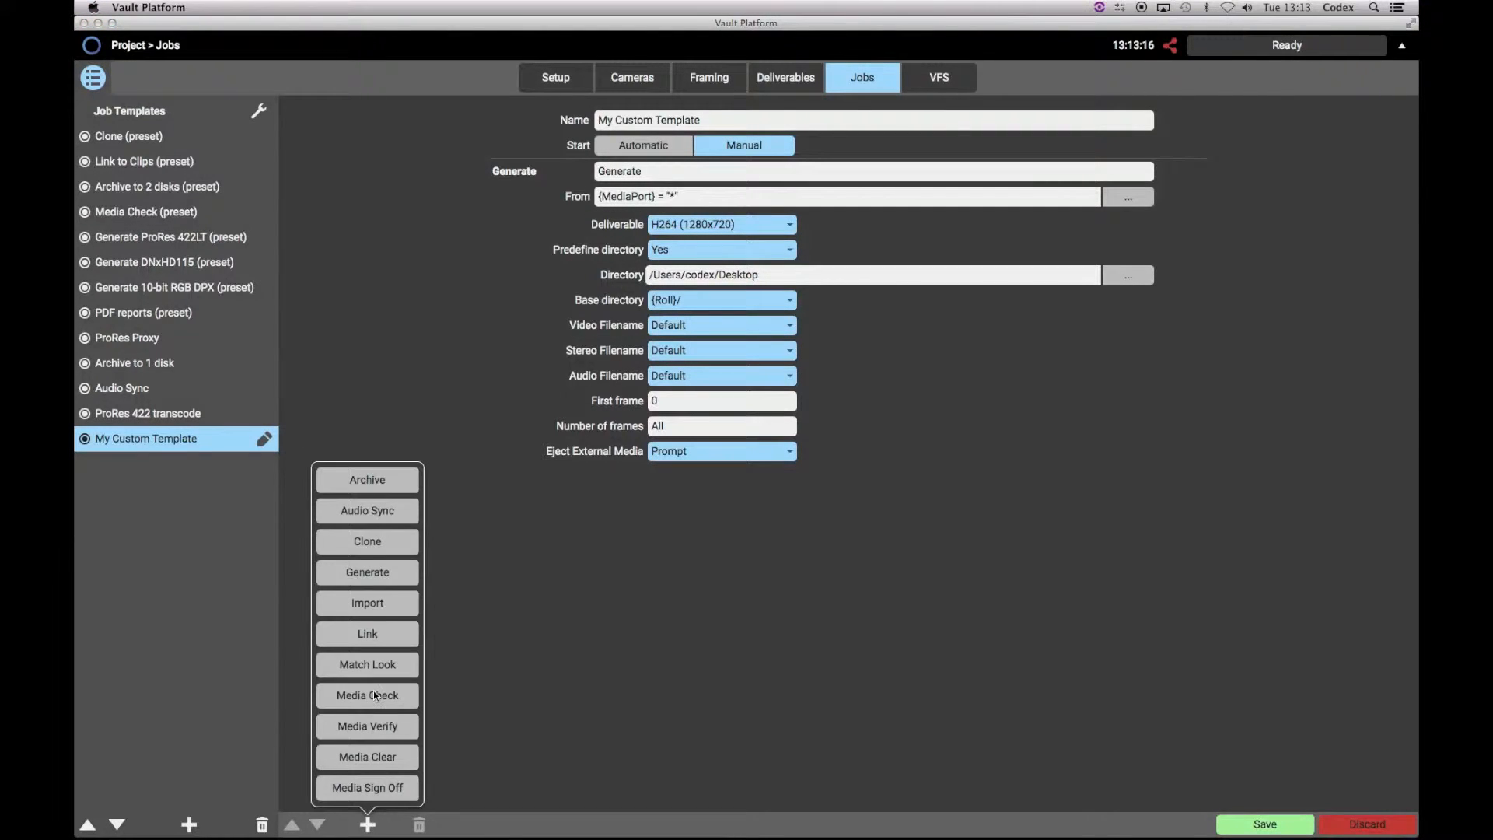
{"action": "left_click", "coordinate": [386, 575]}
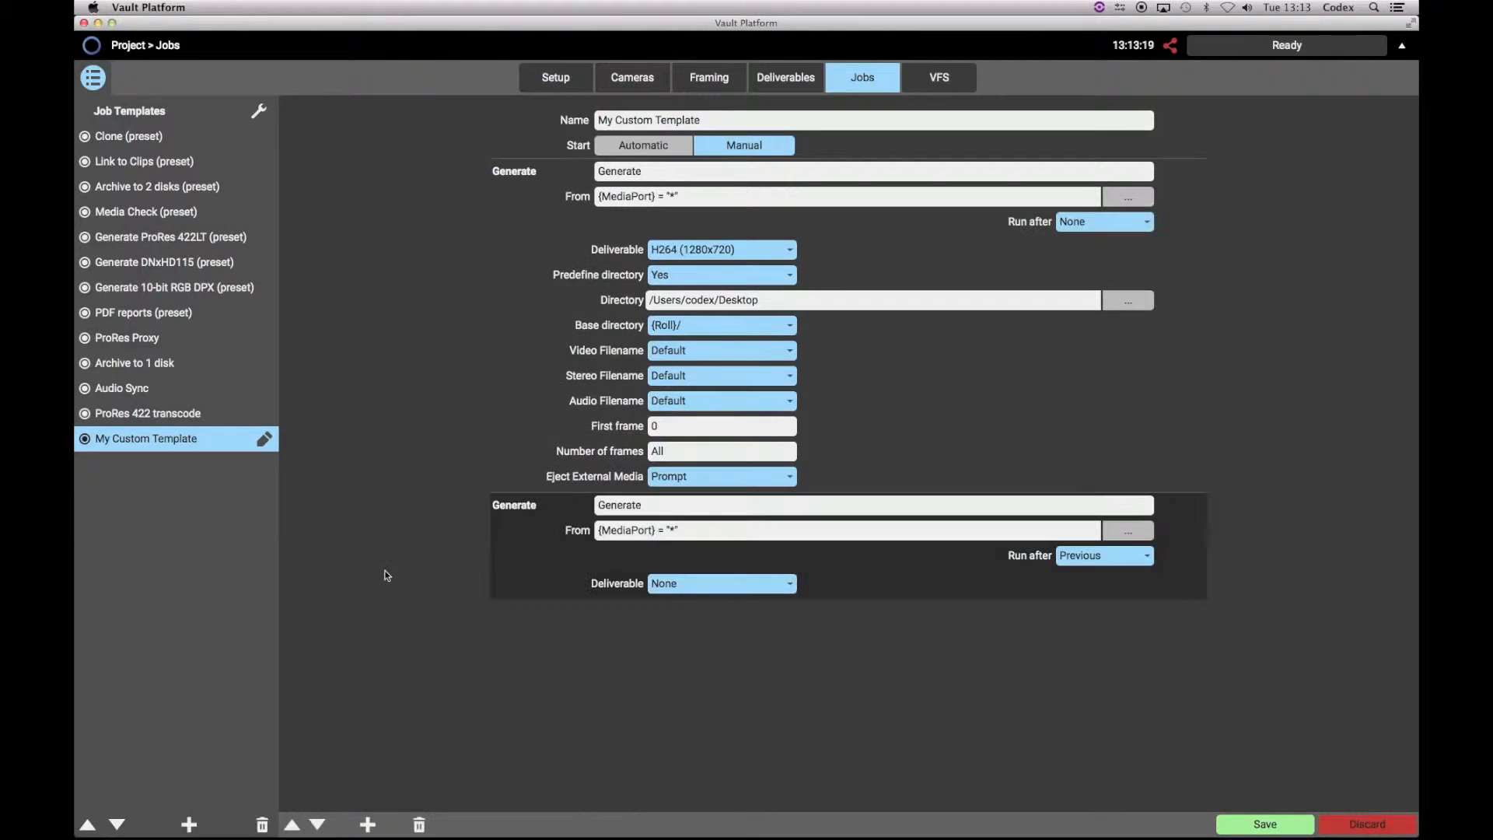
Set the second Generate task's deliverable to ProRes 422 and predefine its directory as Project Root.
{"action": "left_click", "coordinate": [787, 584]}
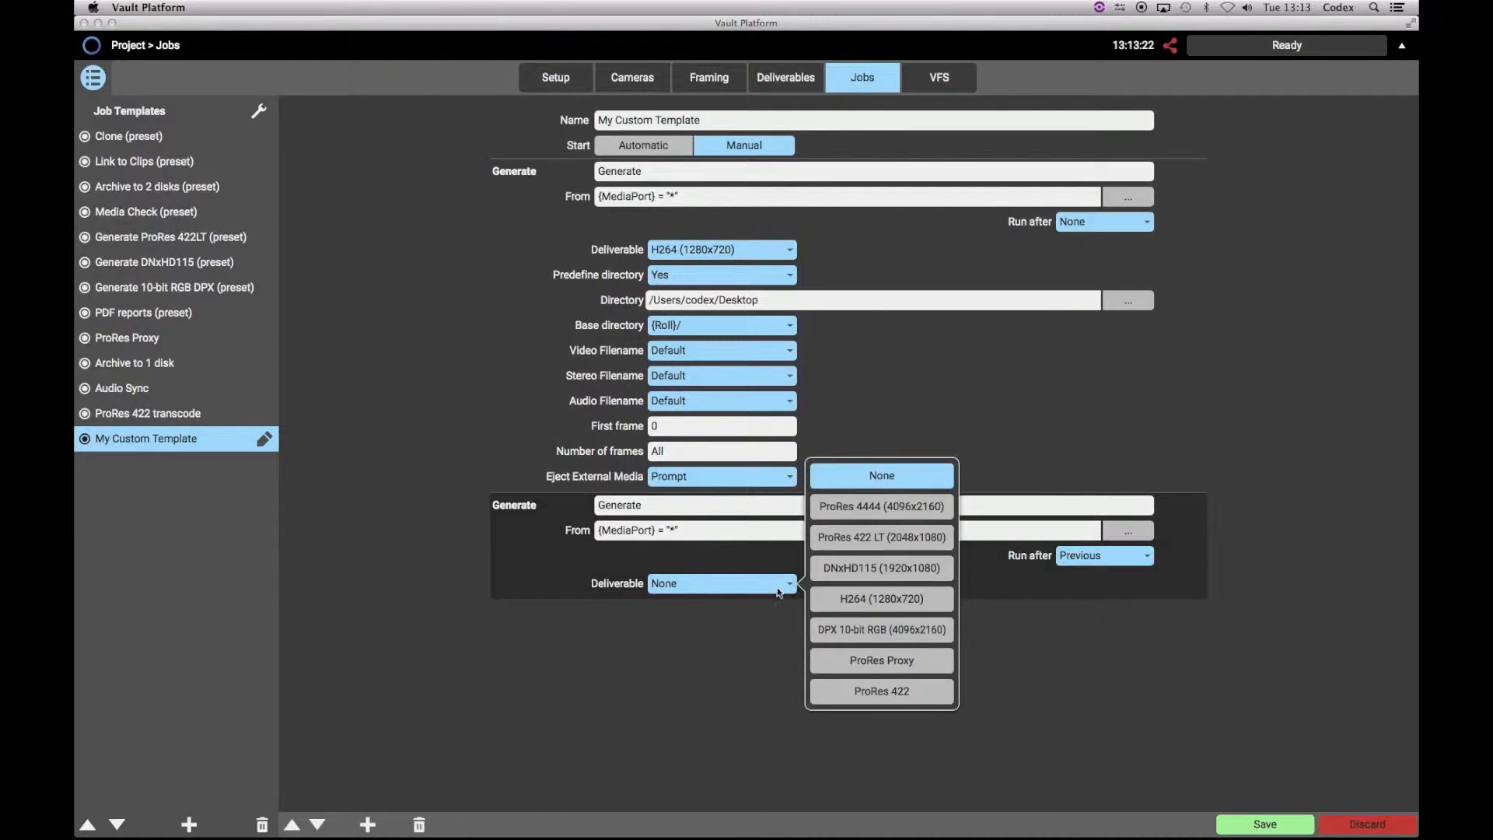
{"action": "left_click", "coordinate": [827, 697]}
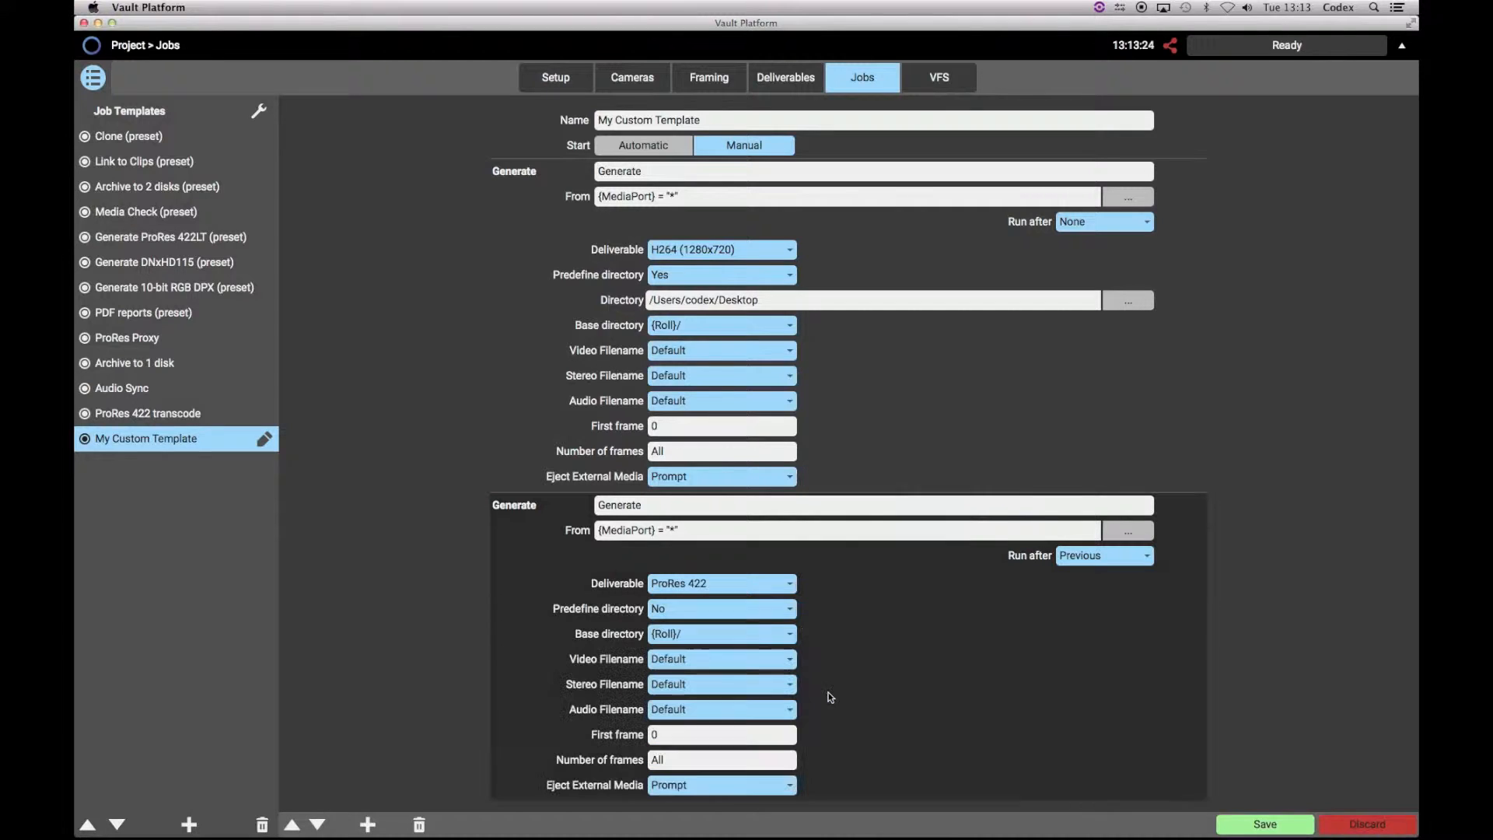
{"action": "left_click", "coordinate": [760, 607]}
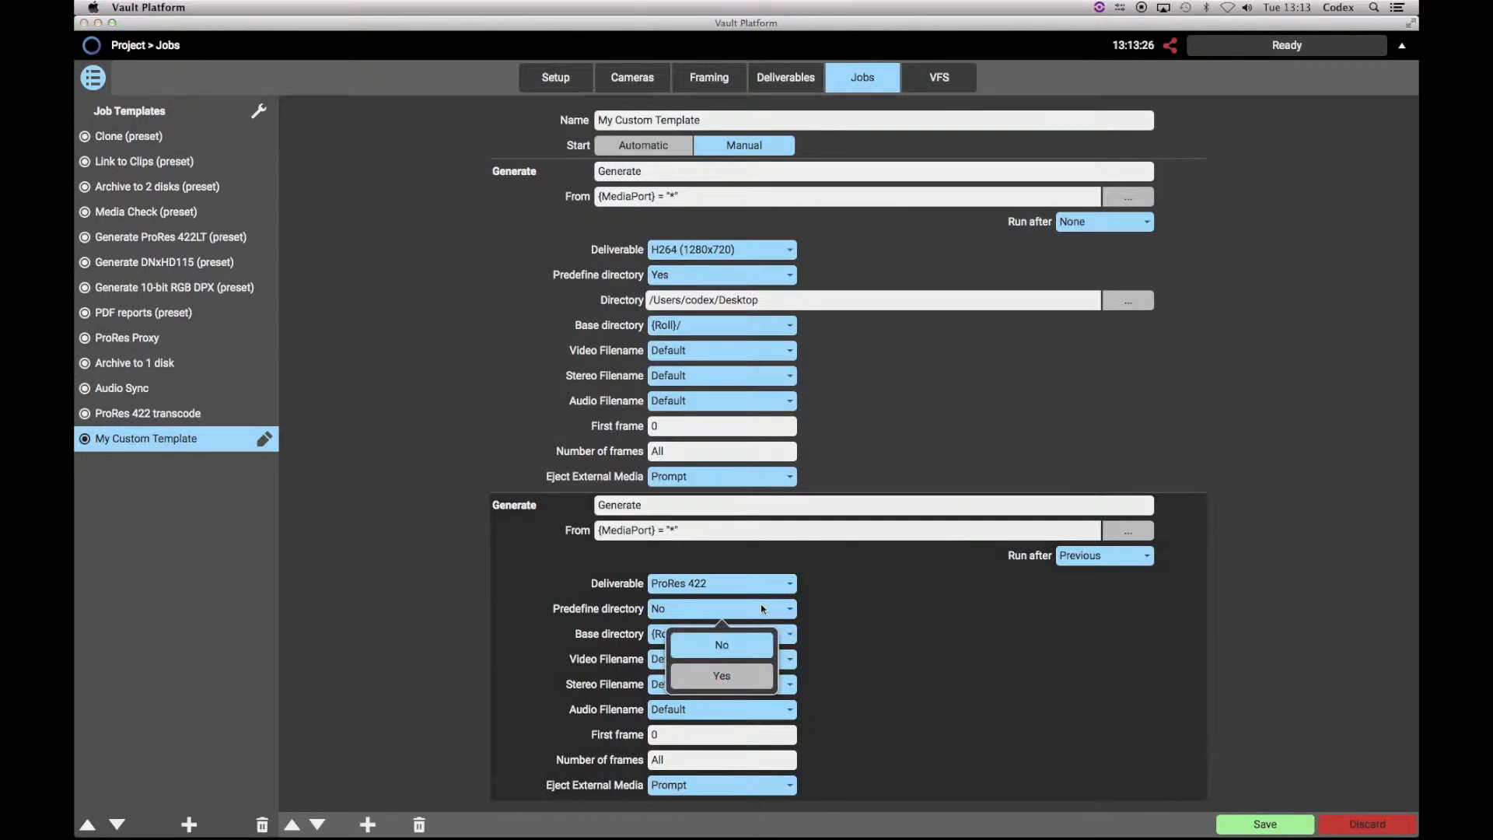
{"action": "left_click", "coordinate": [744, 677]}
{"action": "left_click", "coordinate": [1125, 634]}
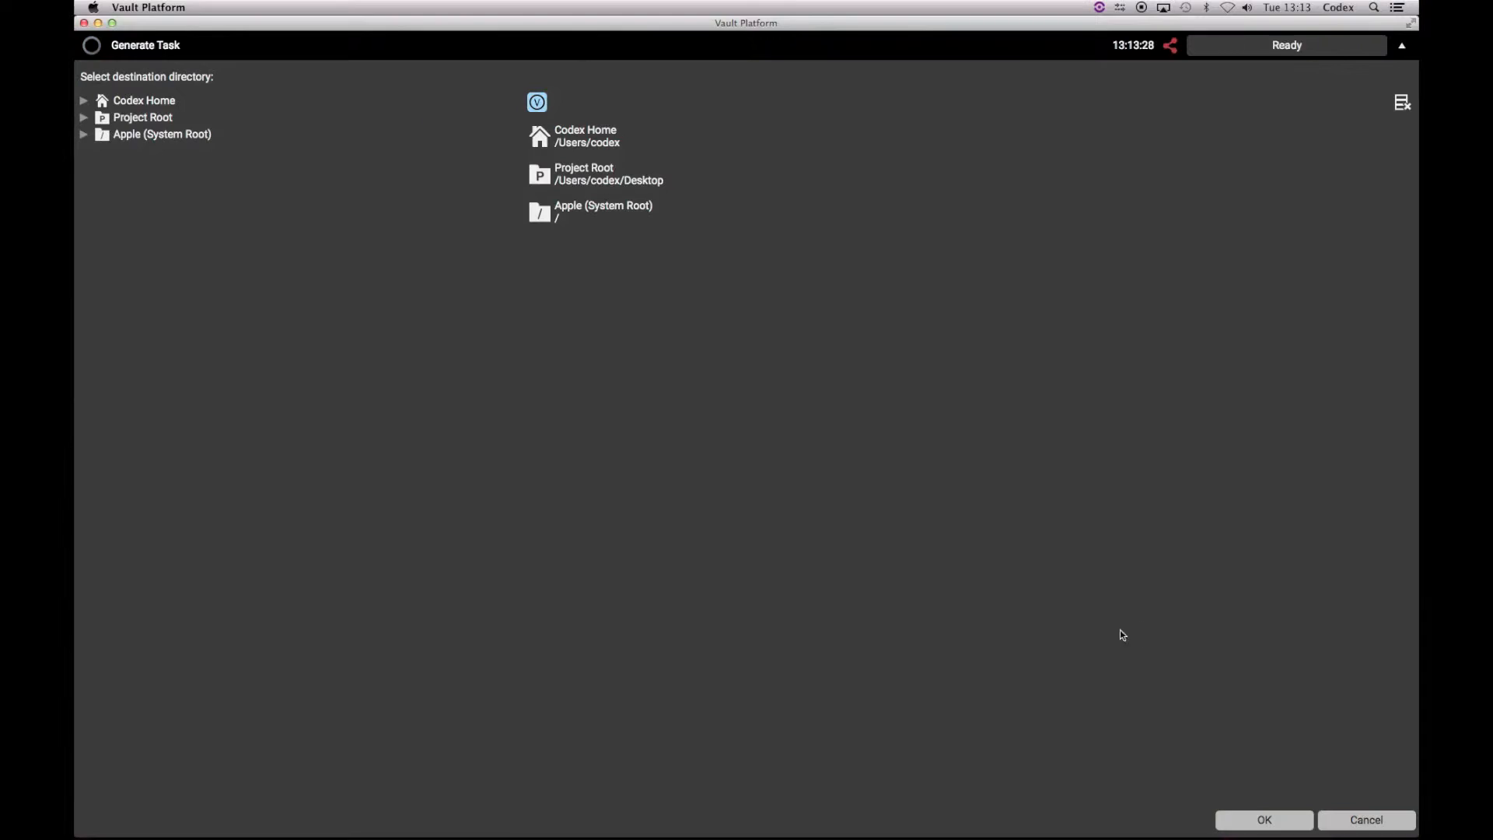
{"action": "left_click", "coordinate": [585, 177]}
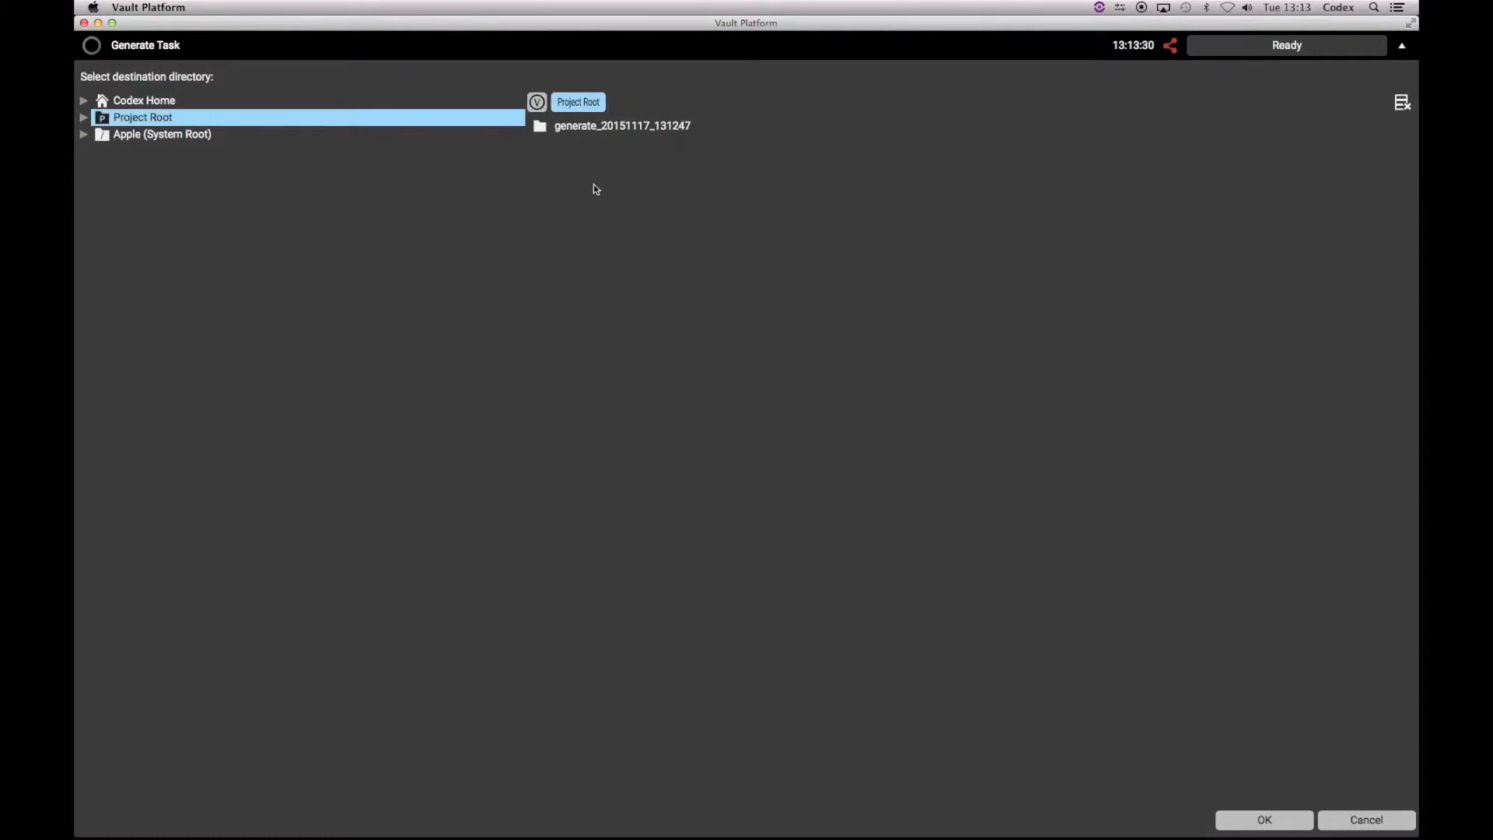
{"action": "left_click", "coordinate": [1248, 819]}
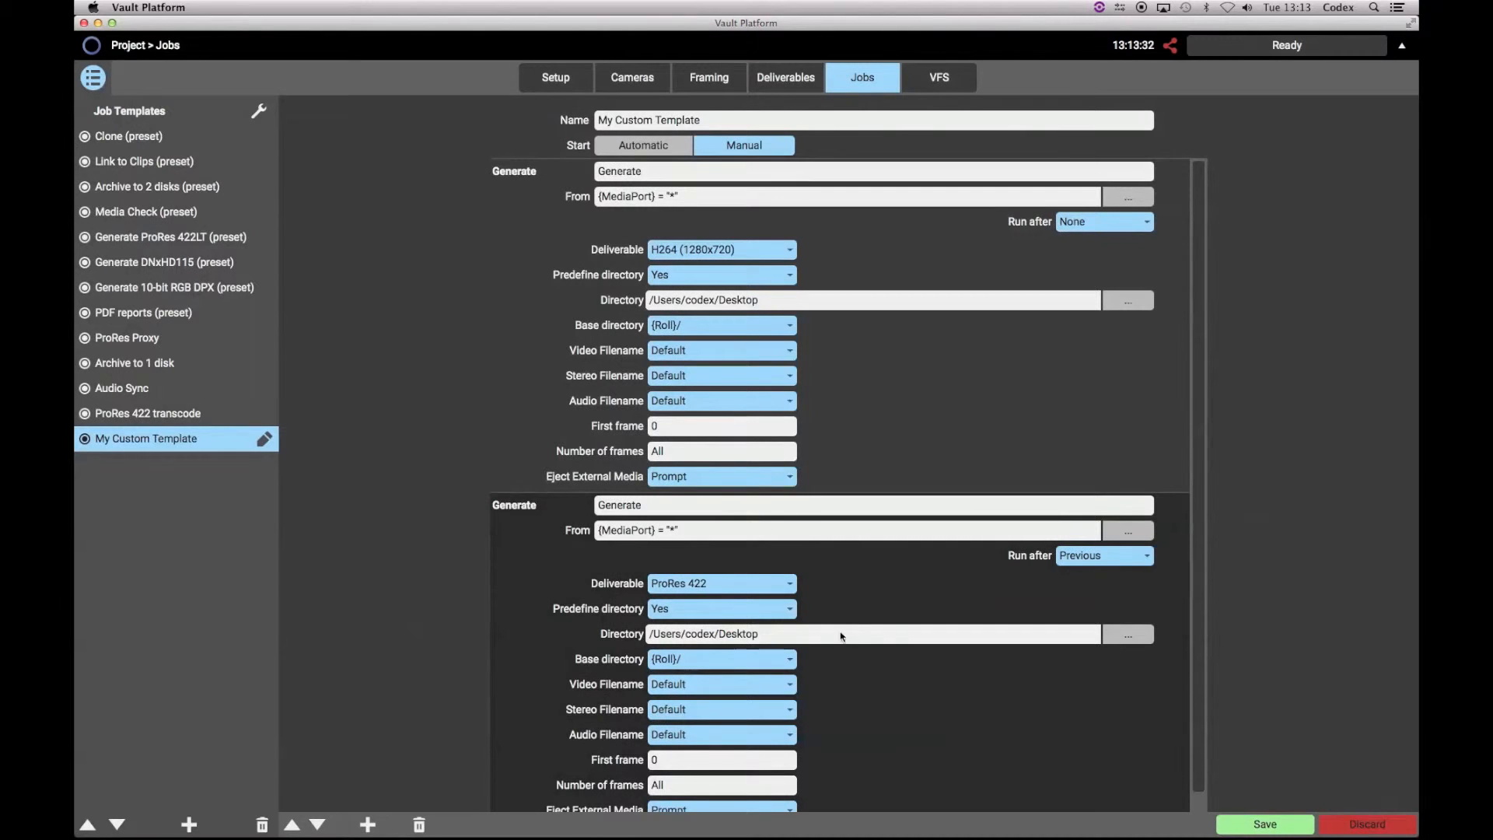
Set the second Generate task's base directory to {ProductionName}/{ShootDate}/{Day}/{Roll}/ and try to save the template.
{"action": "scroll", "coordinate": [844, 637], "scroll_direction": "down", "scroll_amount": 1}
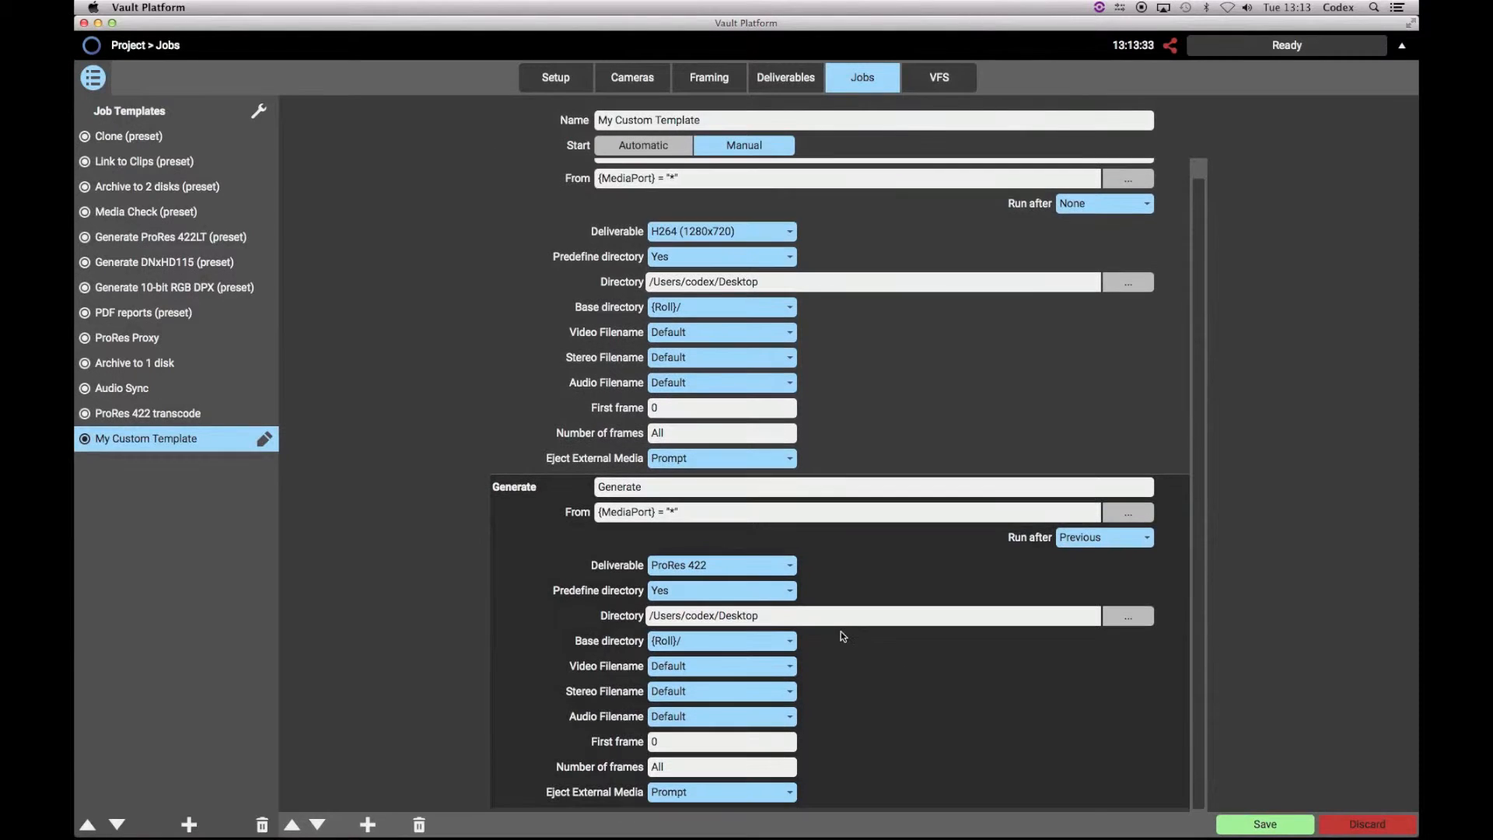
{"action": "left_click", "coordinate": [722, 642]}
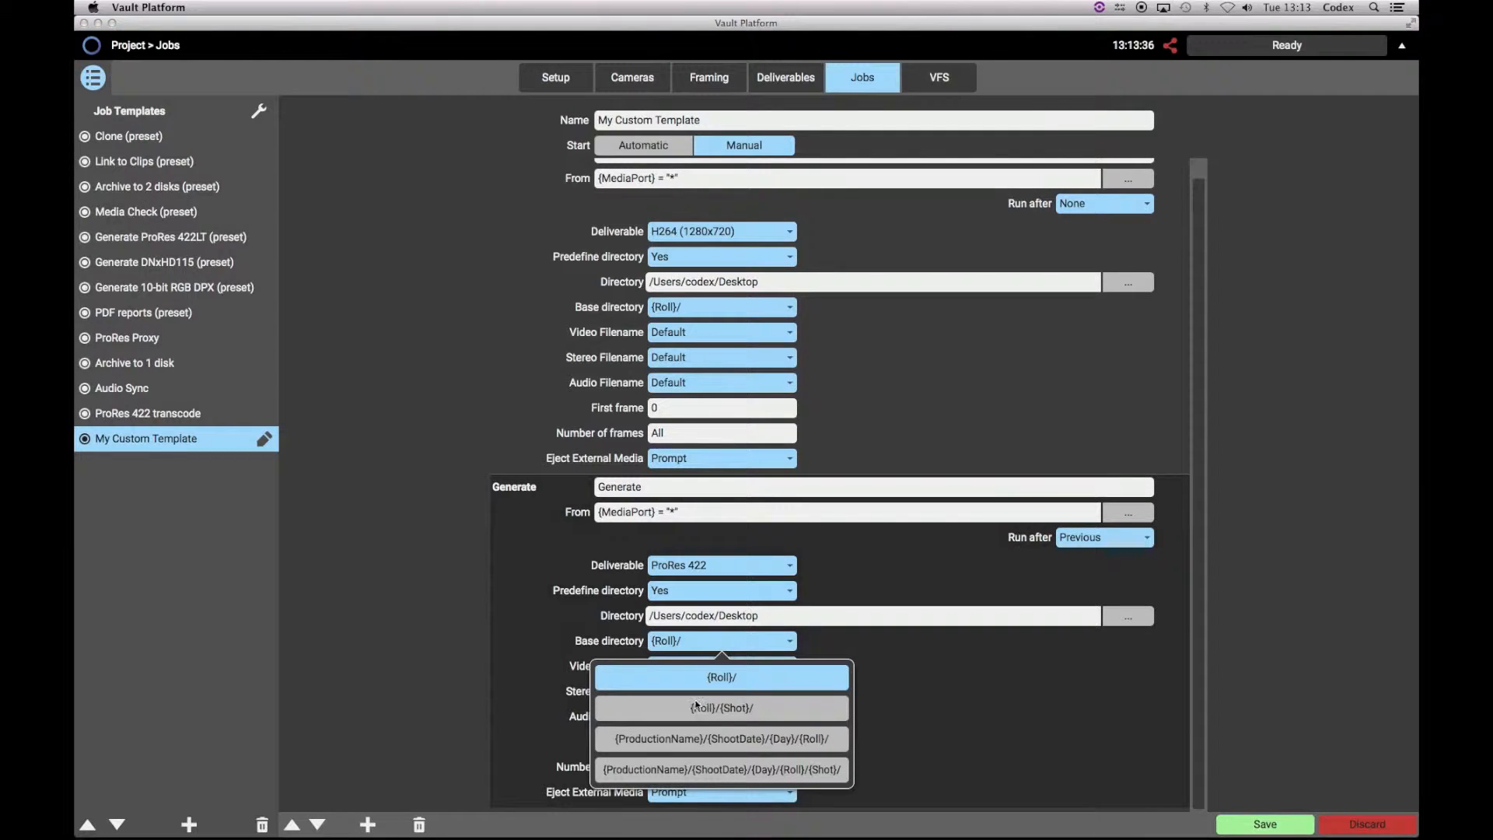
{"action": "left_click", "coordinate": [726, 743]}
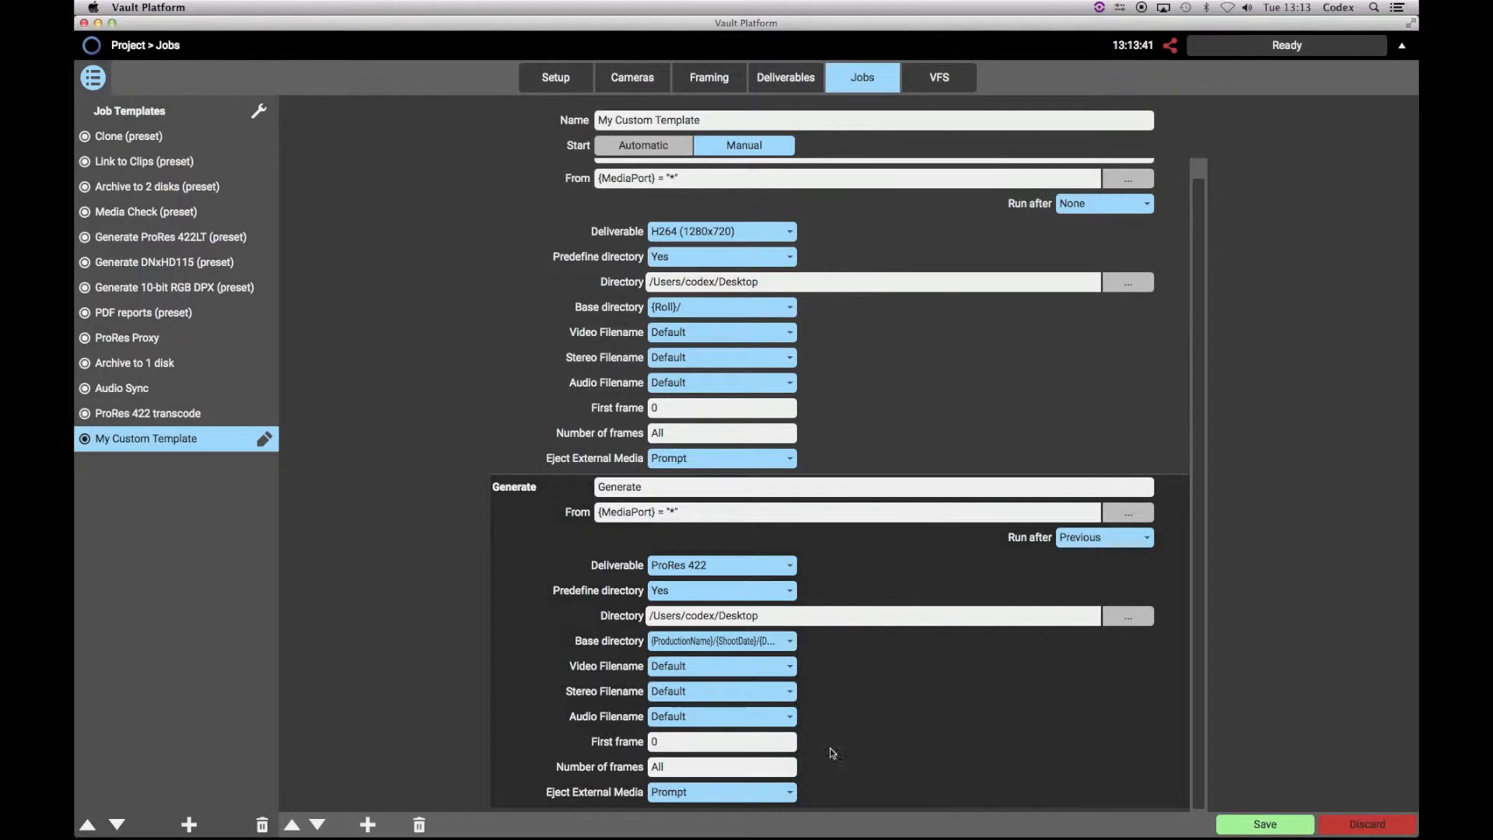
{"action": "left_click", "coordinate": [1240, 822]}
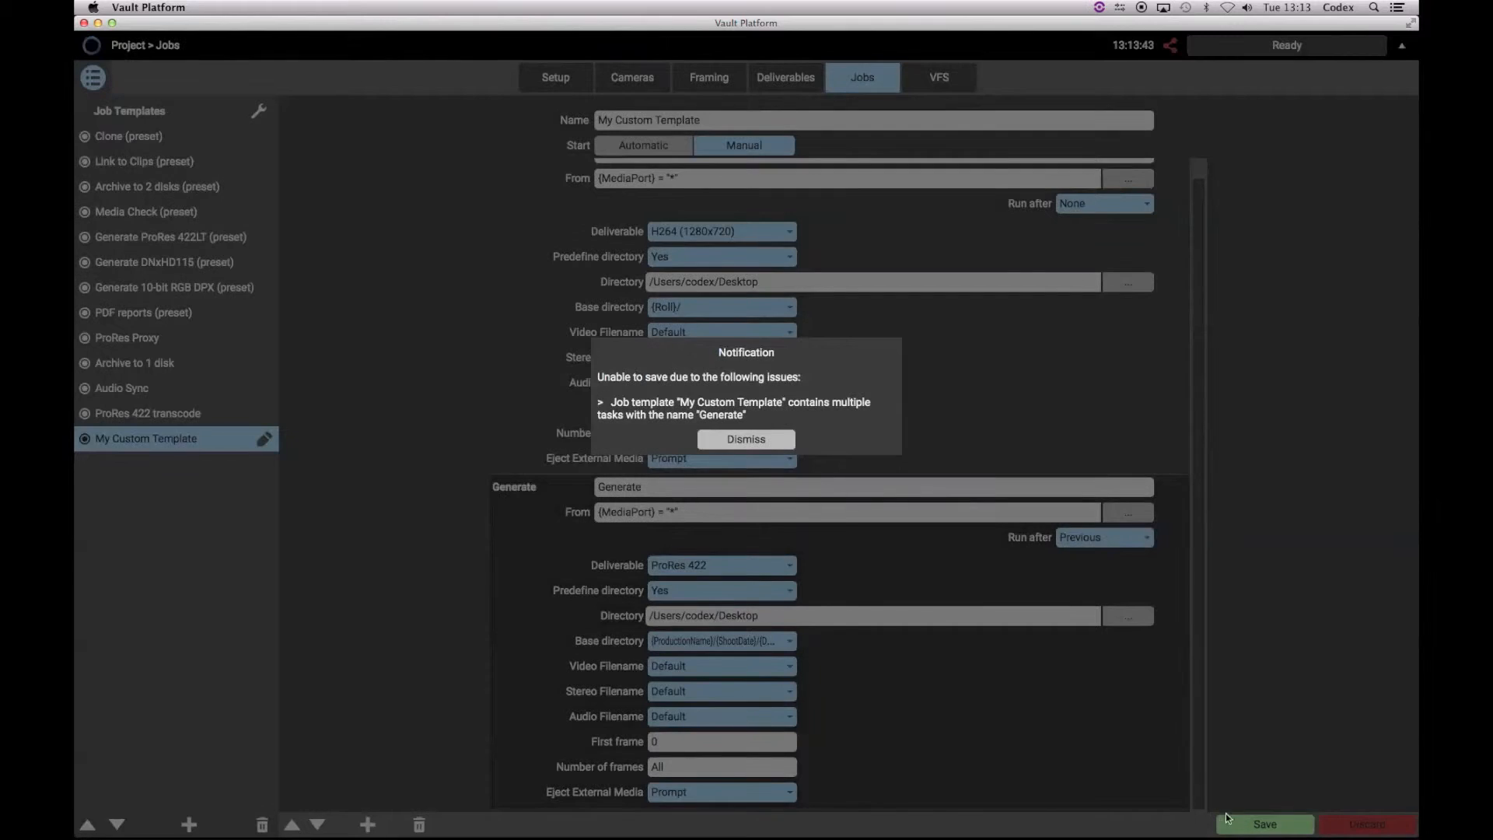
{"action": "left_click", "coordinate": [746, 440]}
Rename the first task Generate H264 and the second task Generate ProRes, and save the job template.
{"action": "scroll", "coordinate": [615, 376], "scroll_direction": "up", "scroll_amount": 1}
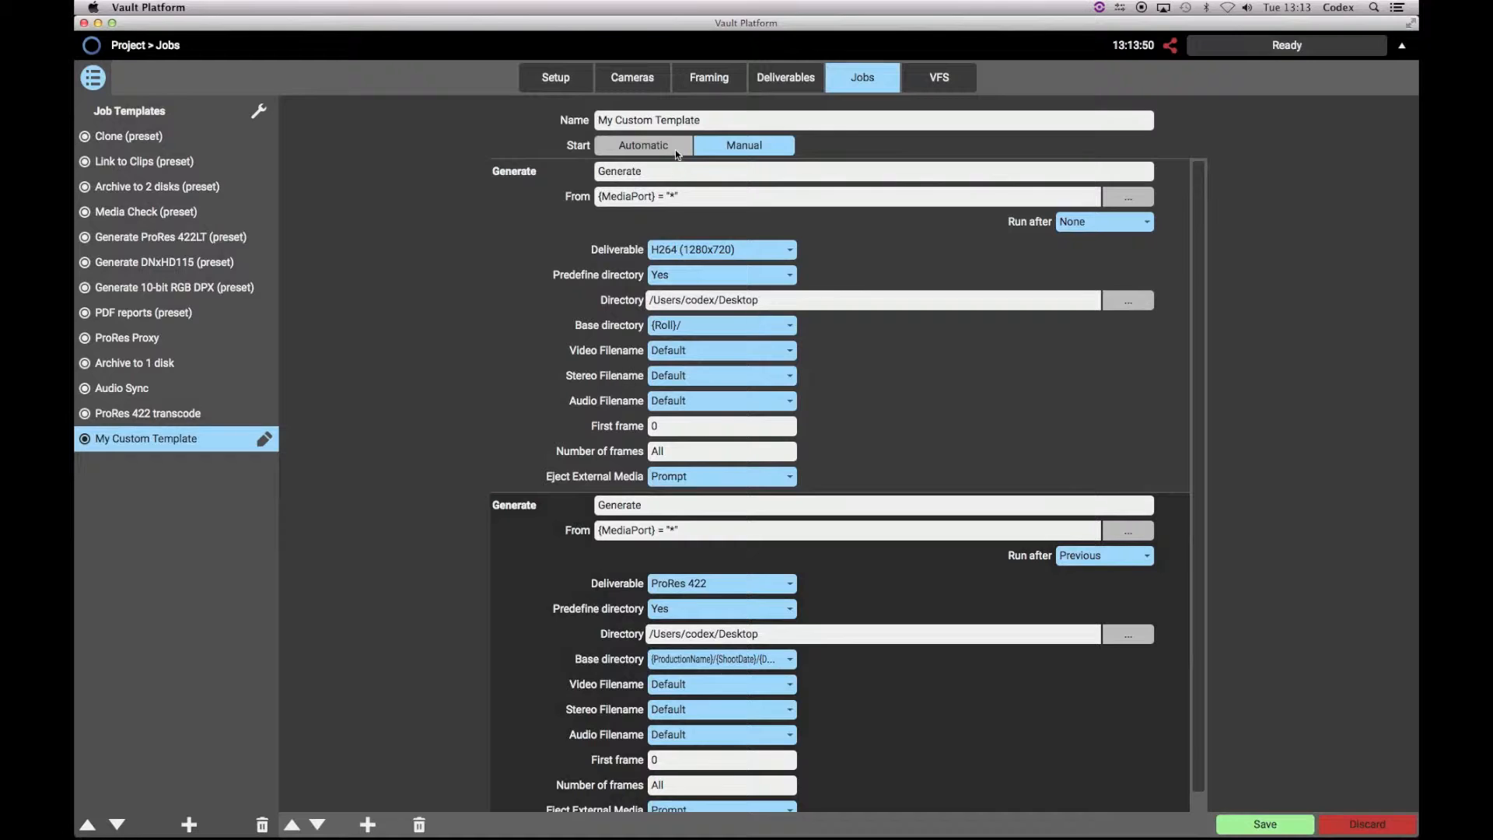
{"action": "double_click", "coordinate": [684, 171]}
{"action": "key", "text": "Right"}
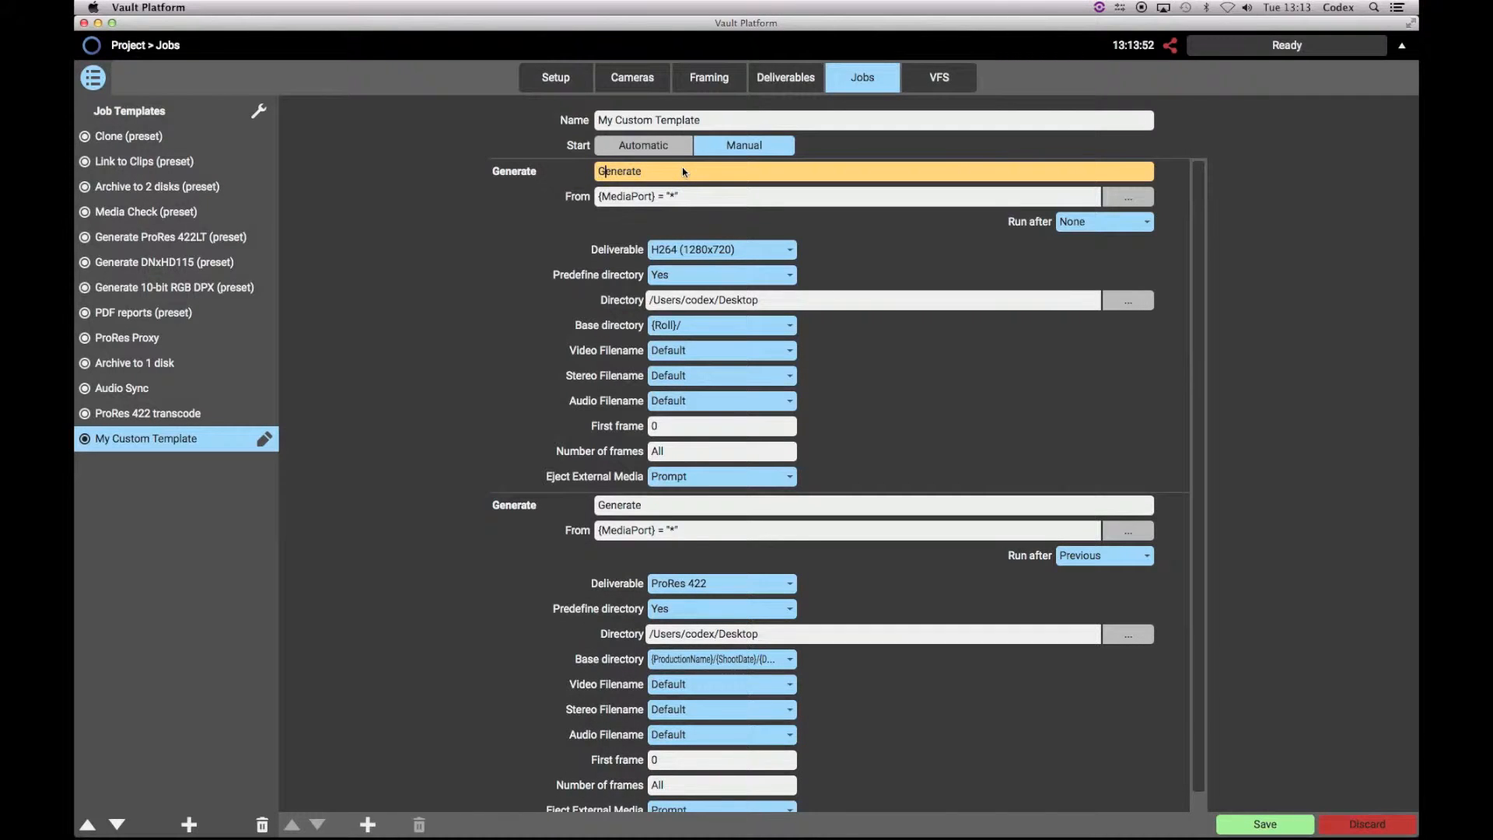
{"action": "type", "text": "H264"}
{"action": "double_click", "coordinate": [703, 504]}
{"action": "key", "text": "Right"}
{"action": "type", "text": "r"}
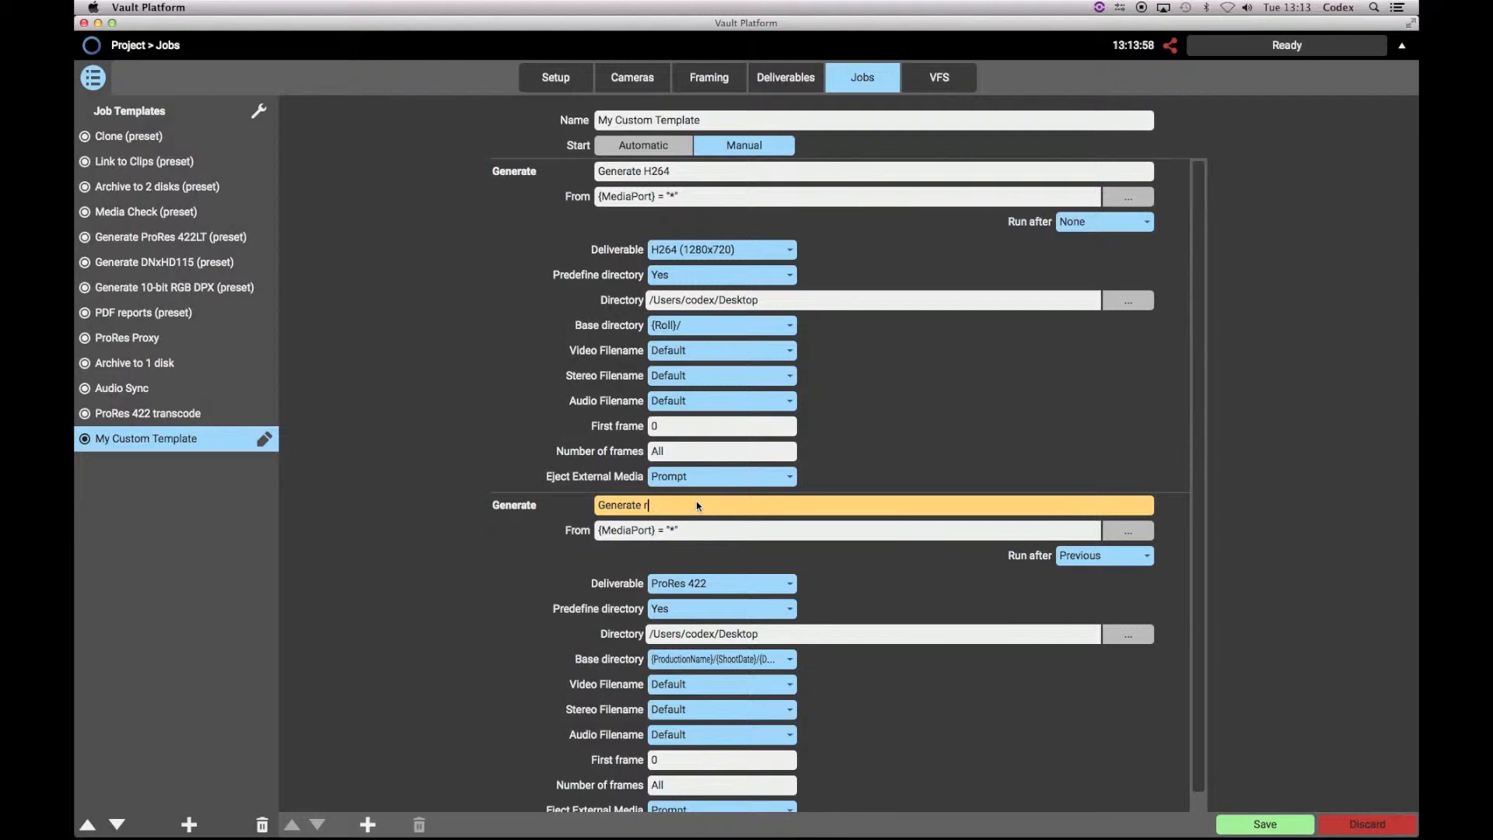
{"action": "key", "text": "BackSpace"}
{"action": "type", "text": "ProRes"}
{"action": "left_click", "coordinate": [1253, 825]}
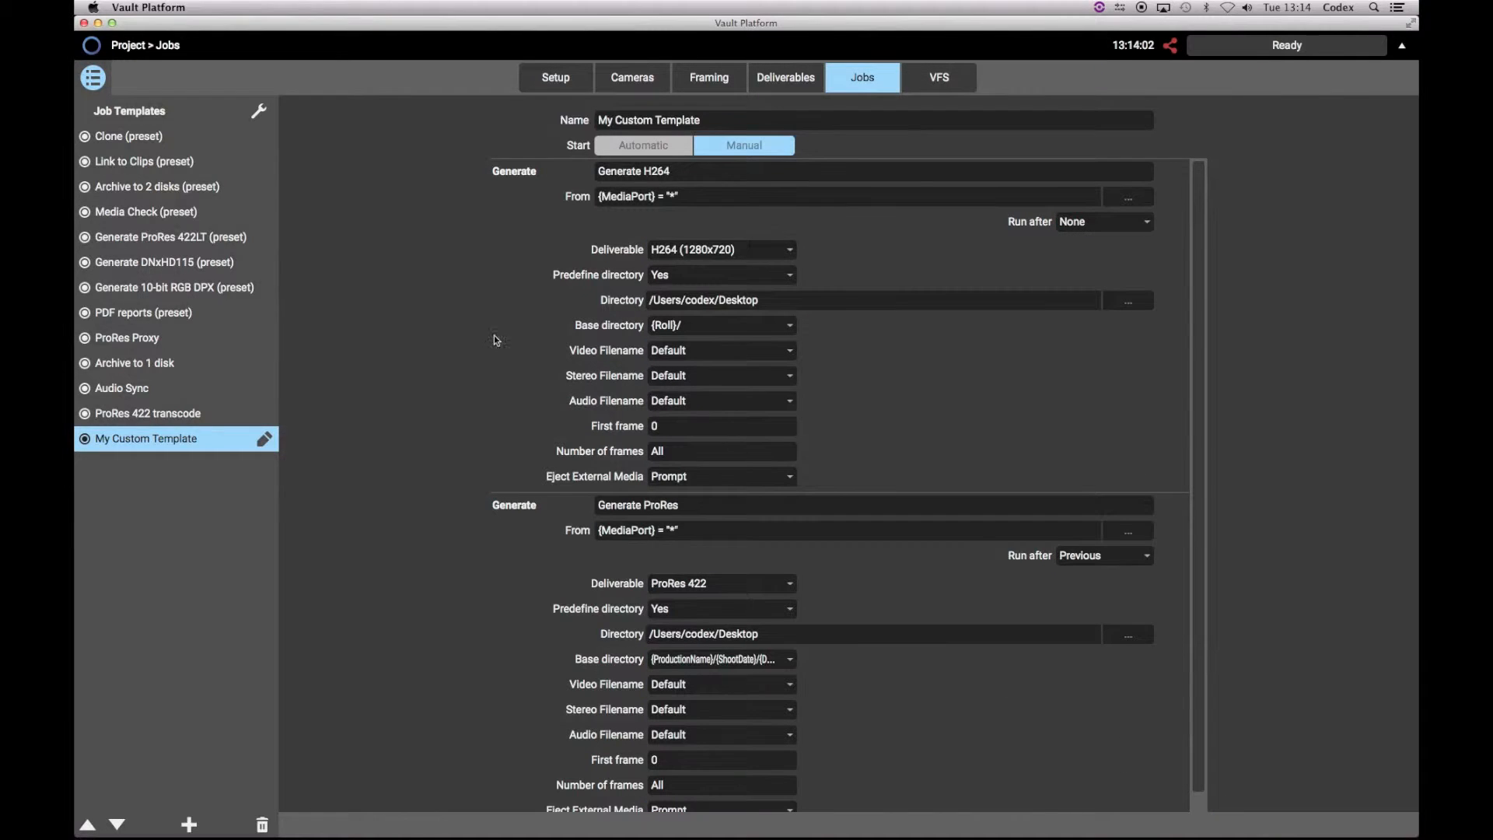
Run the My Custom Template job on the selected clip 7A-1 from the Library and check its tasks in the Task Scheduler.
{"action": "left_click", "coordinate": [96, 44]}
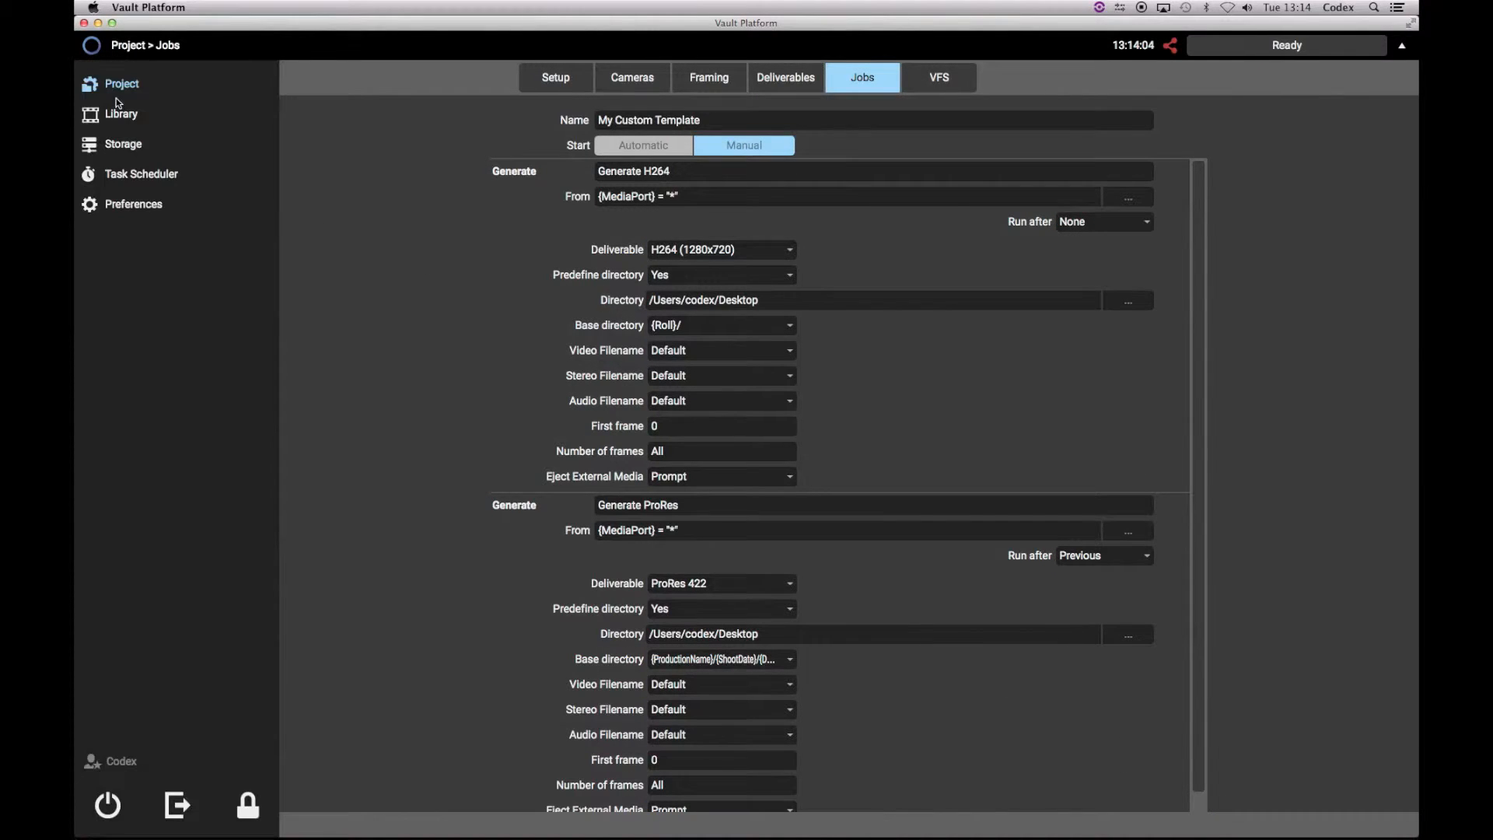
{"action": "left_click", "coordinate": [118, 114]}
{"action": "scroll", "coordinate": [594, 280], "scroll_direction": "down", "scroll_amount": 5}
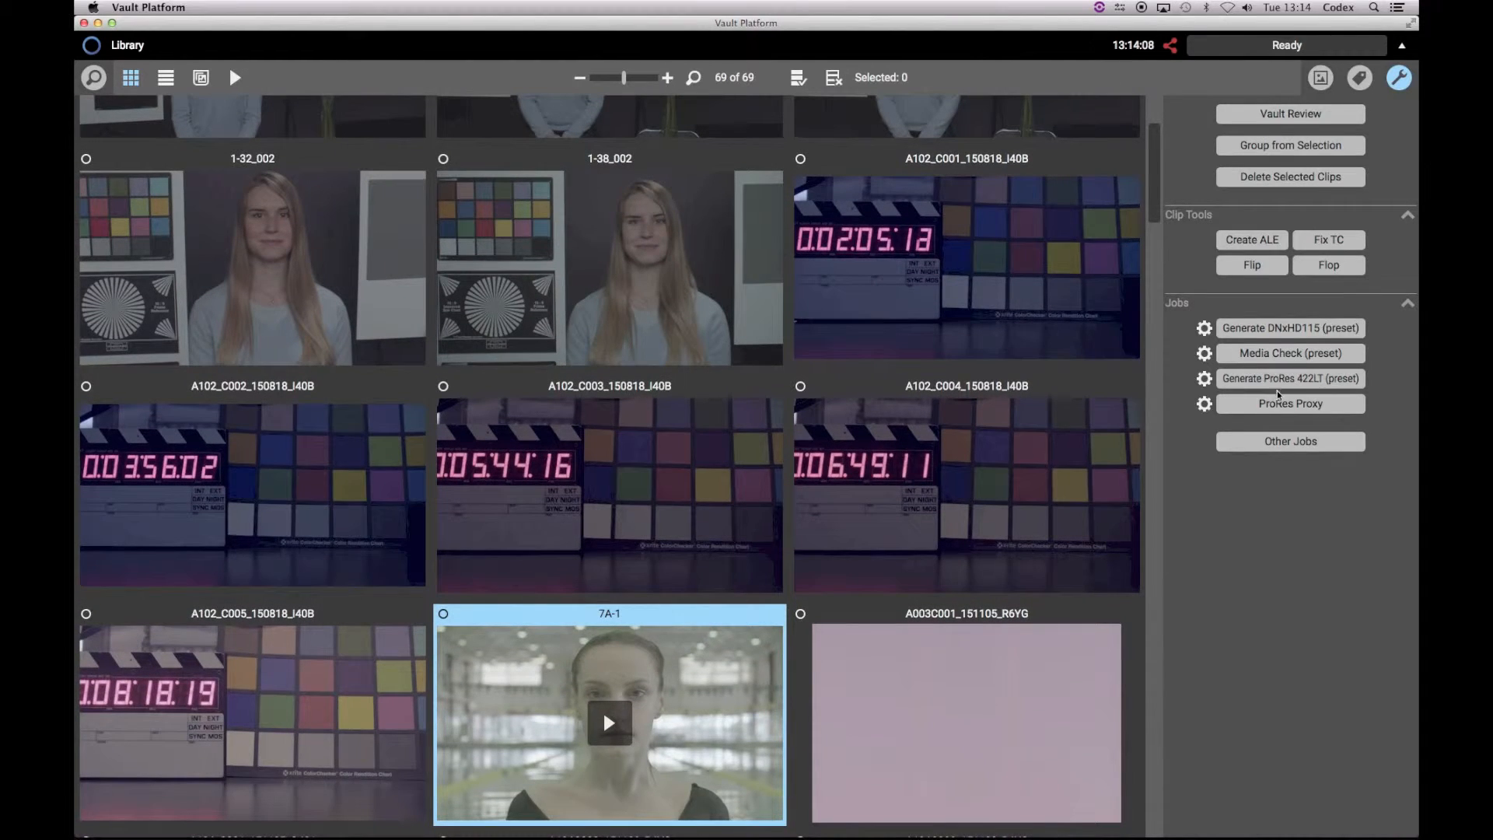
{"action": "left_click", "coordinate": [1252, 451]}
{"action": "left_click", "coordinate": [1061, 629]}
{"action": "left_click", "coordinate": [1254, 823]}
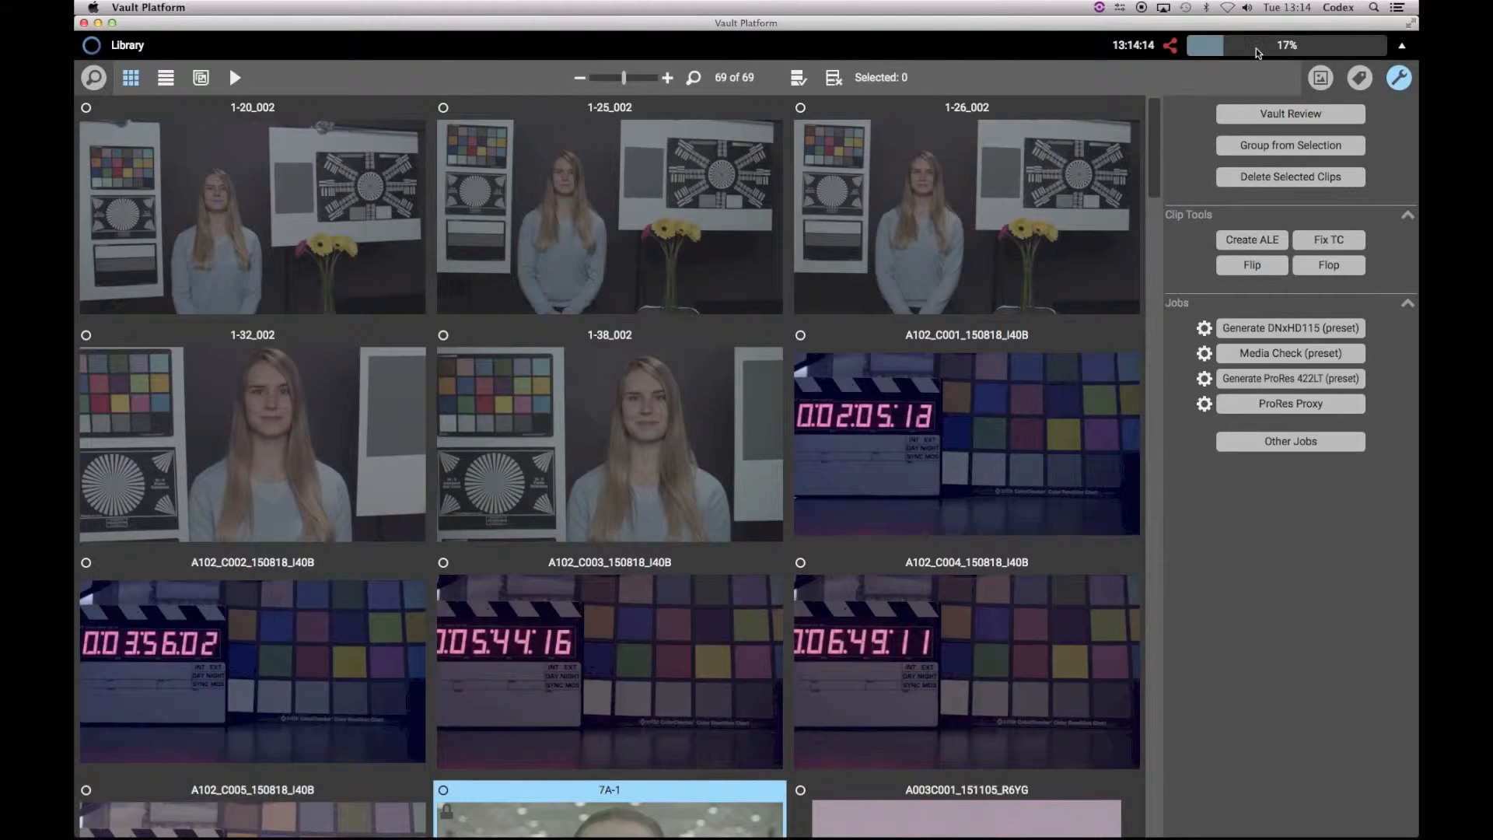
{"action": "left_click", "coordinate": [92, 45]}
{"action": "left_click", "coordinate": [142, 172]}
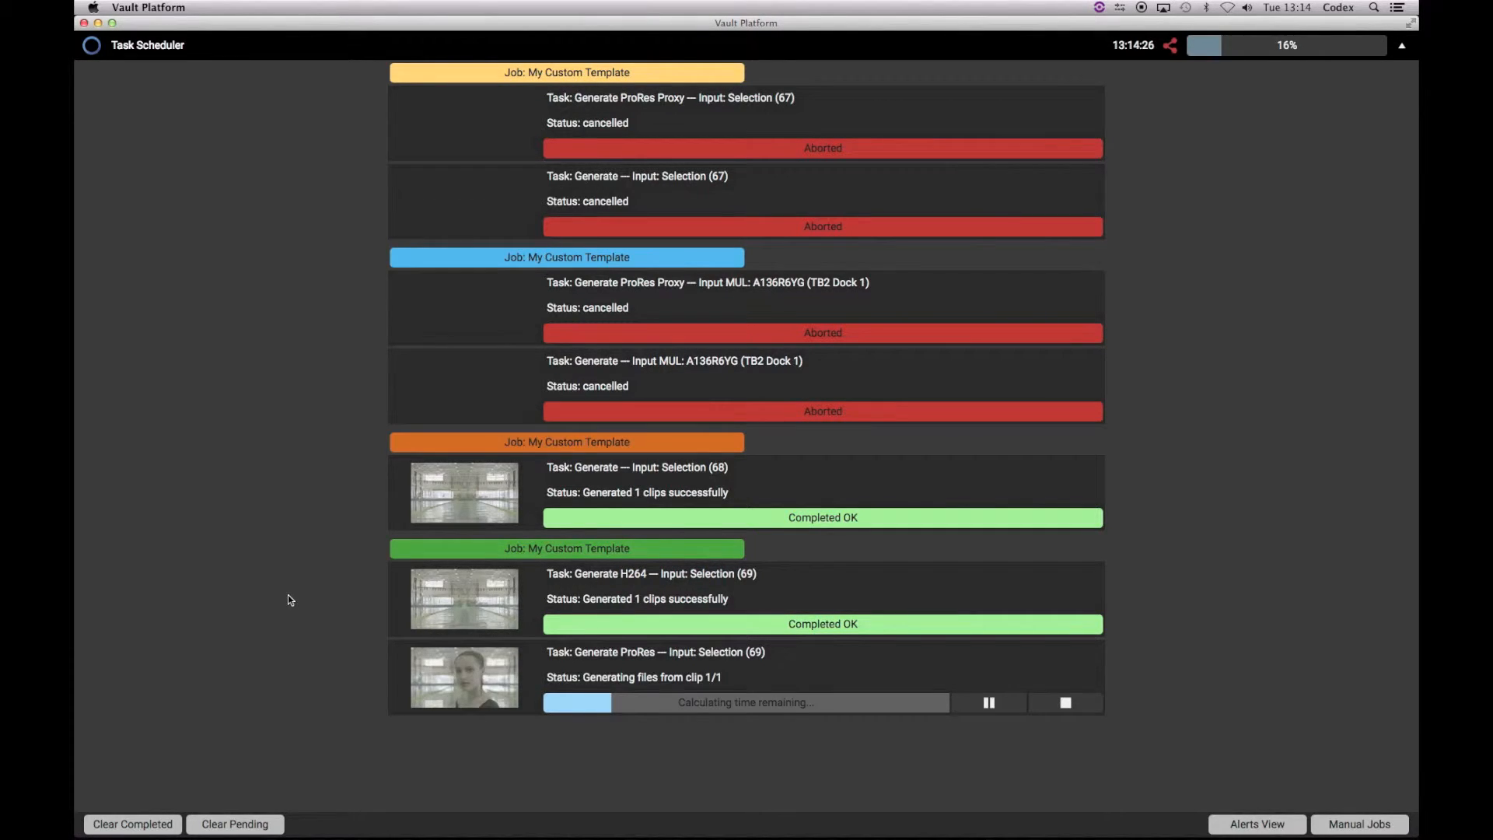
Edit My Custom Template in the project settings so the Generate ProRes task has Run after set to None, and save it.
{"action": "left_click", "coordinate": [93, 49]}
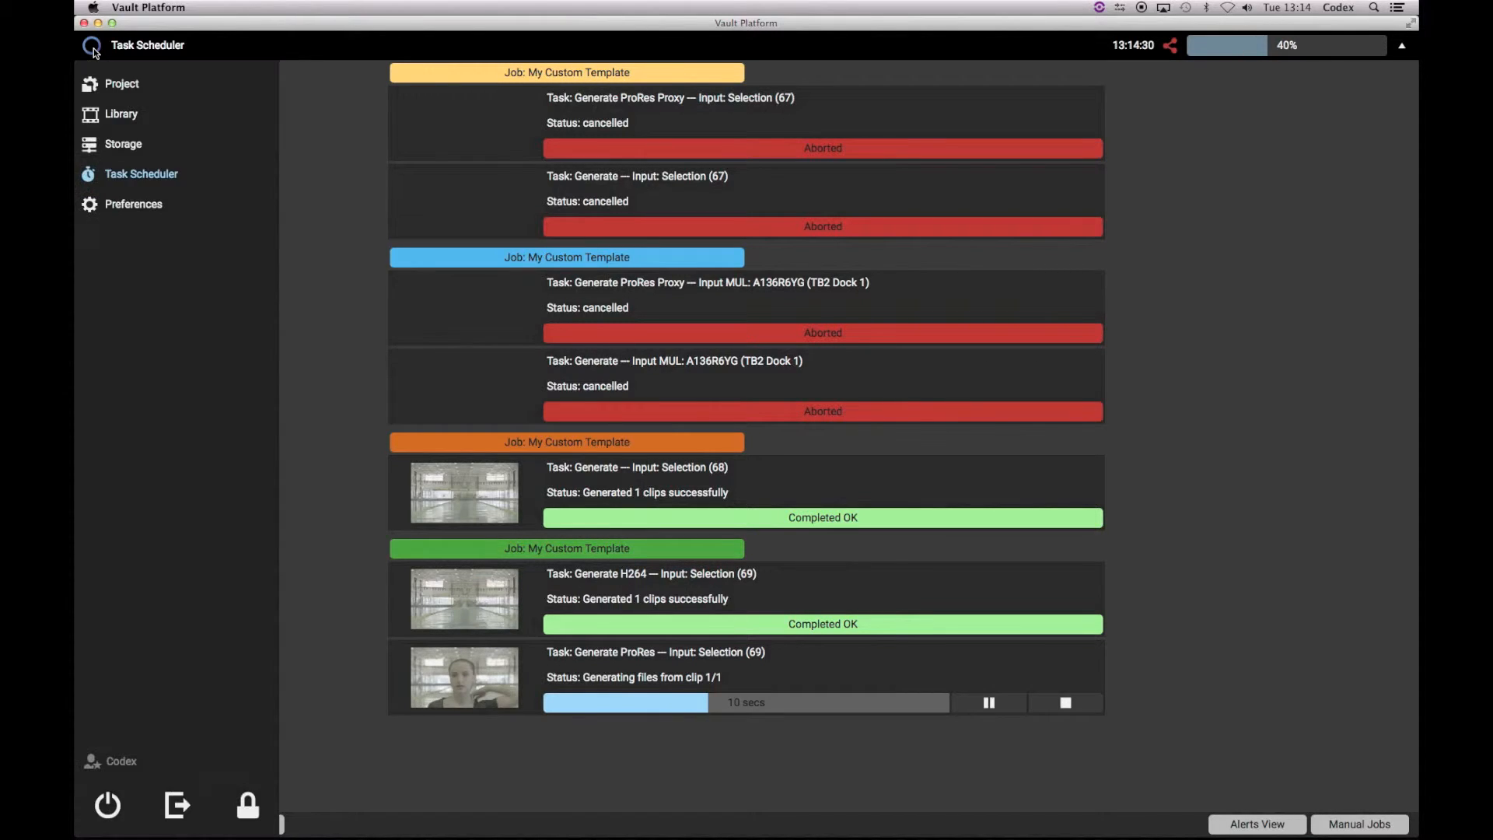
{"action": "left_click", "coordinate": [123, 84]}
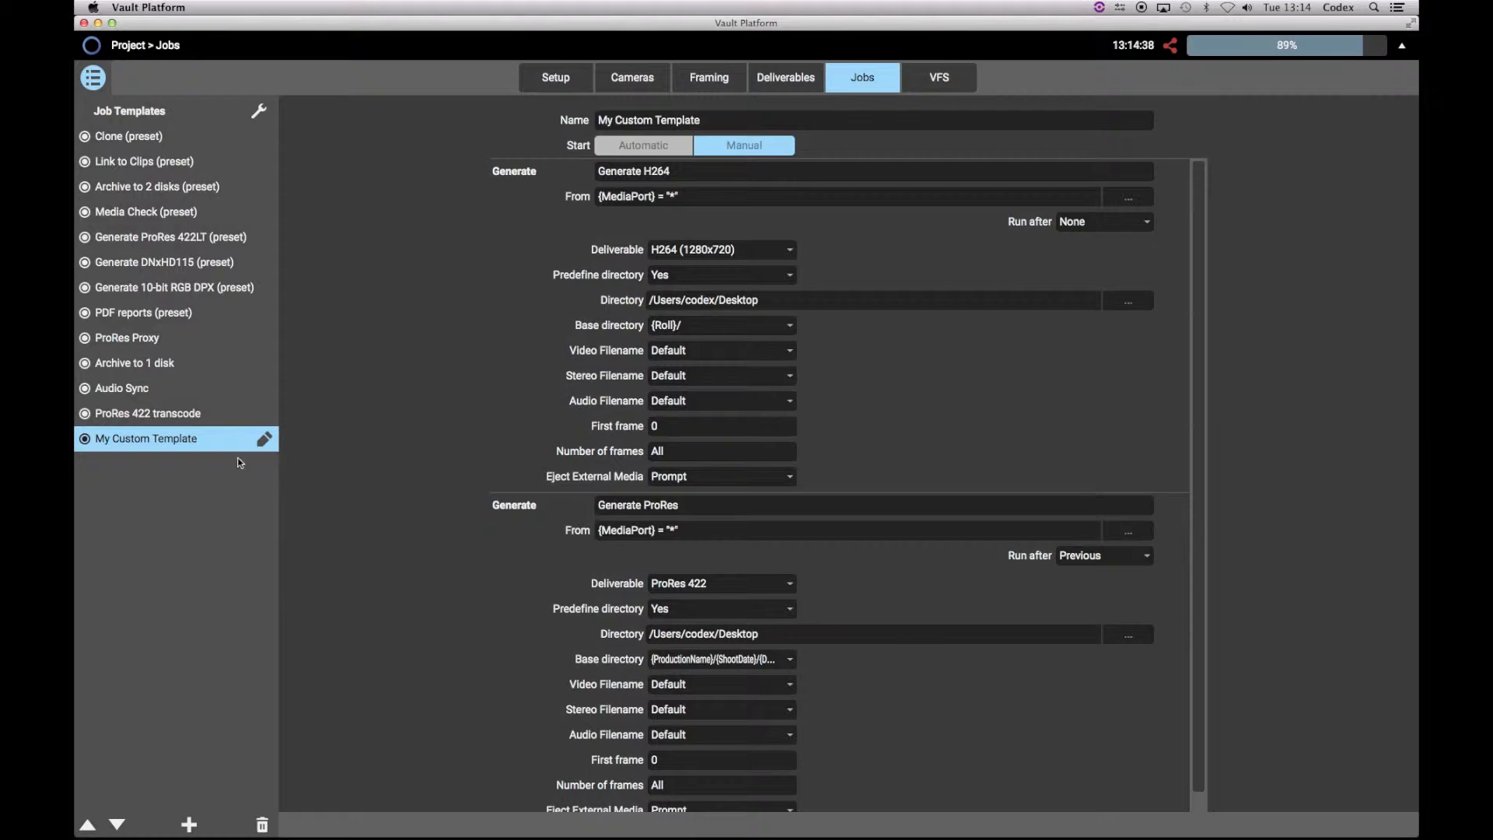
{"action": "left_click", "coordinate": [264, 440]}
{"action": "scroll", "coordinate": [762, 560], "scroll_direction": "down", "scroll_amount": 1}
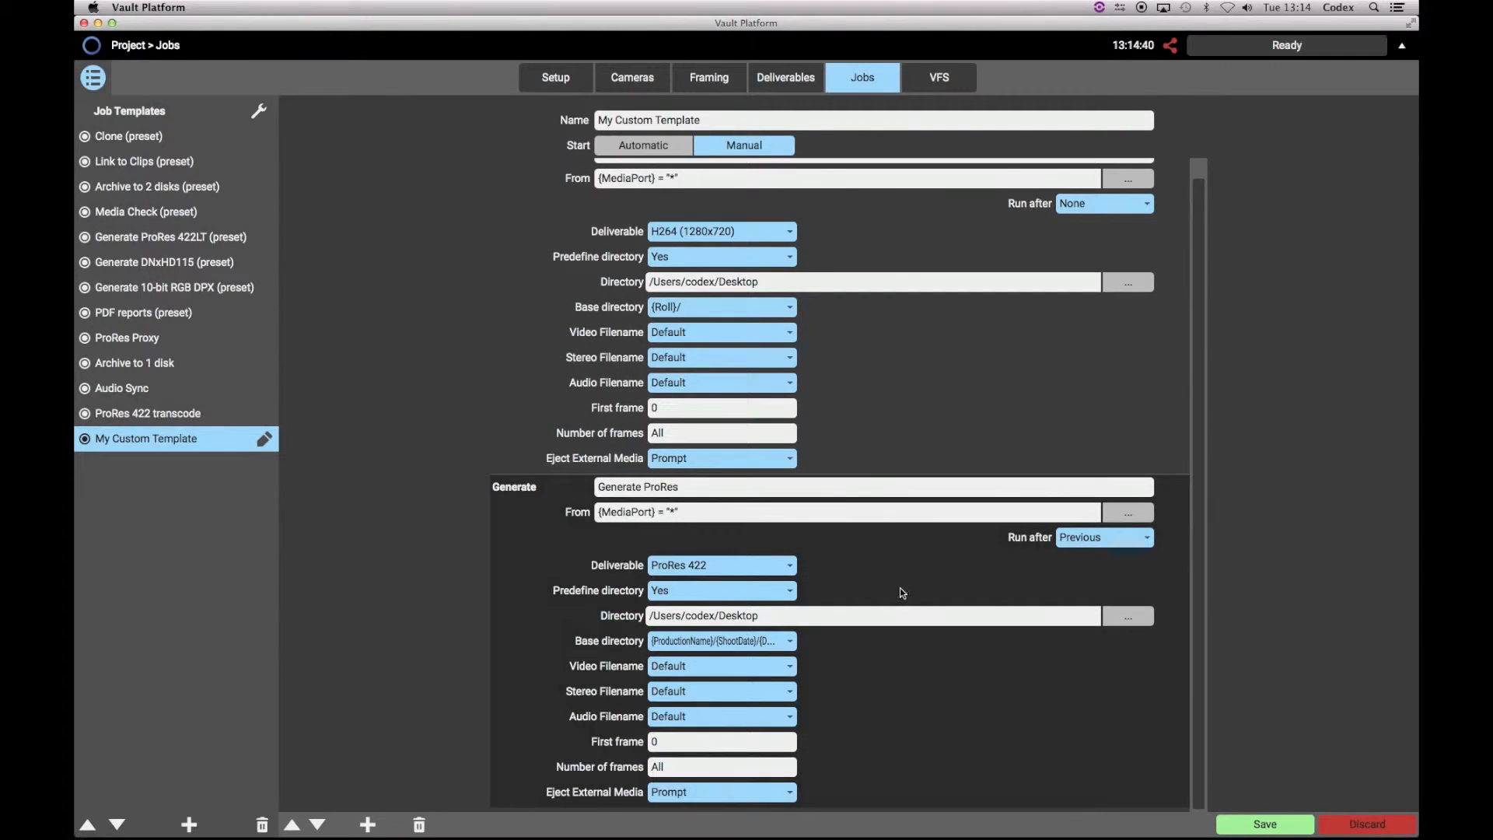
{"action": "scroll", "coordinate": [880, 403], "scroll_direction": "up", "scroll_amount": 1}
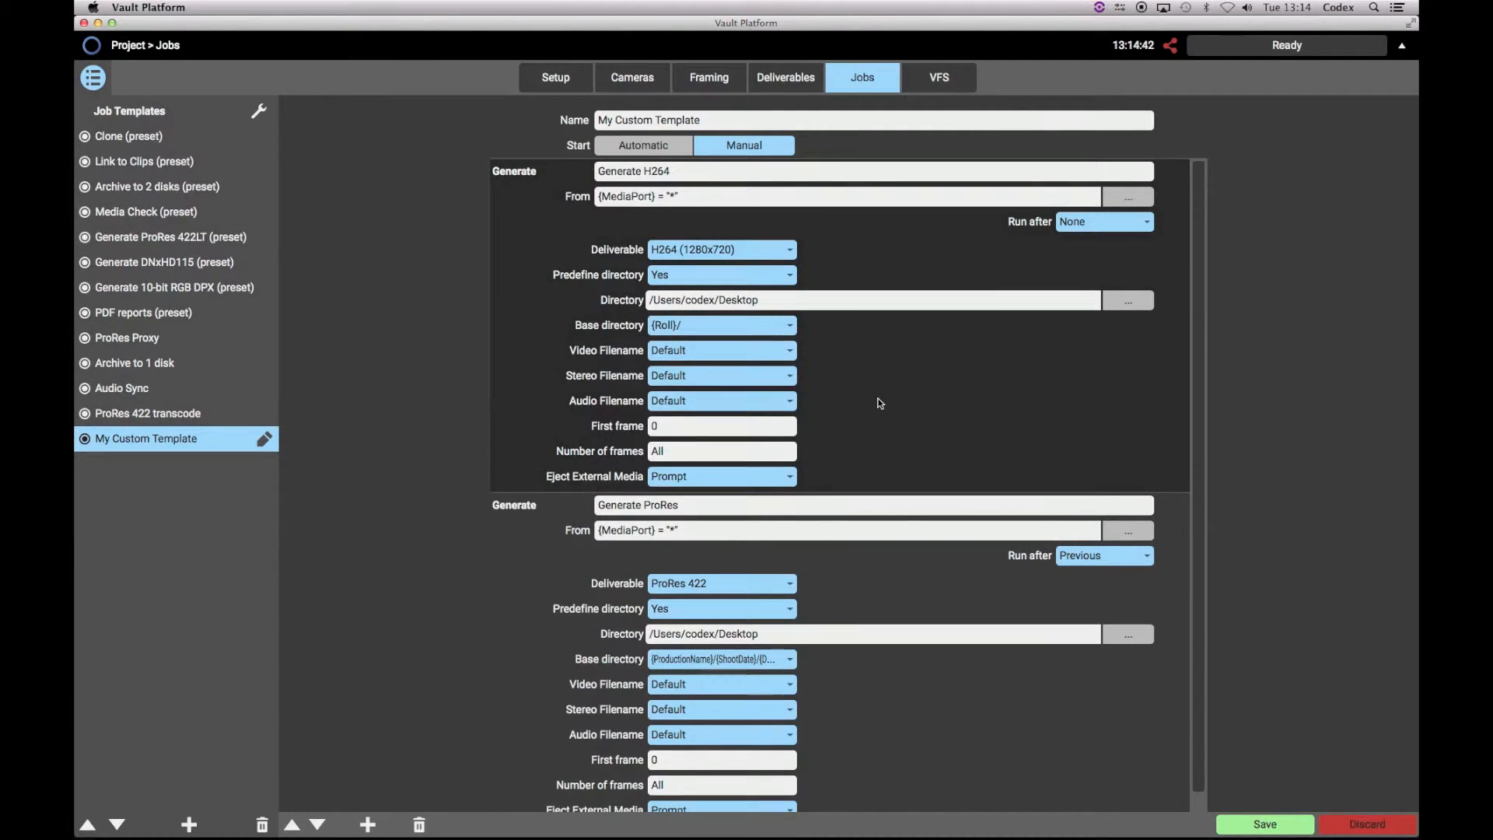
{"action": "scroll", "coordinate": [917, 573], "scroll_direction": "down", "scroll_amount": 1}
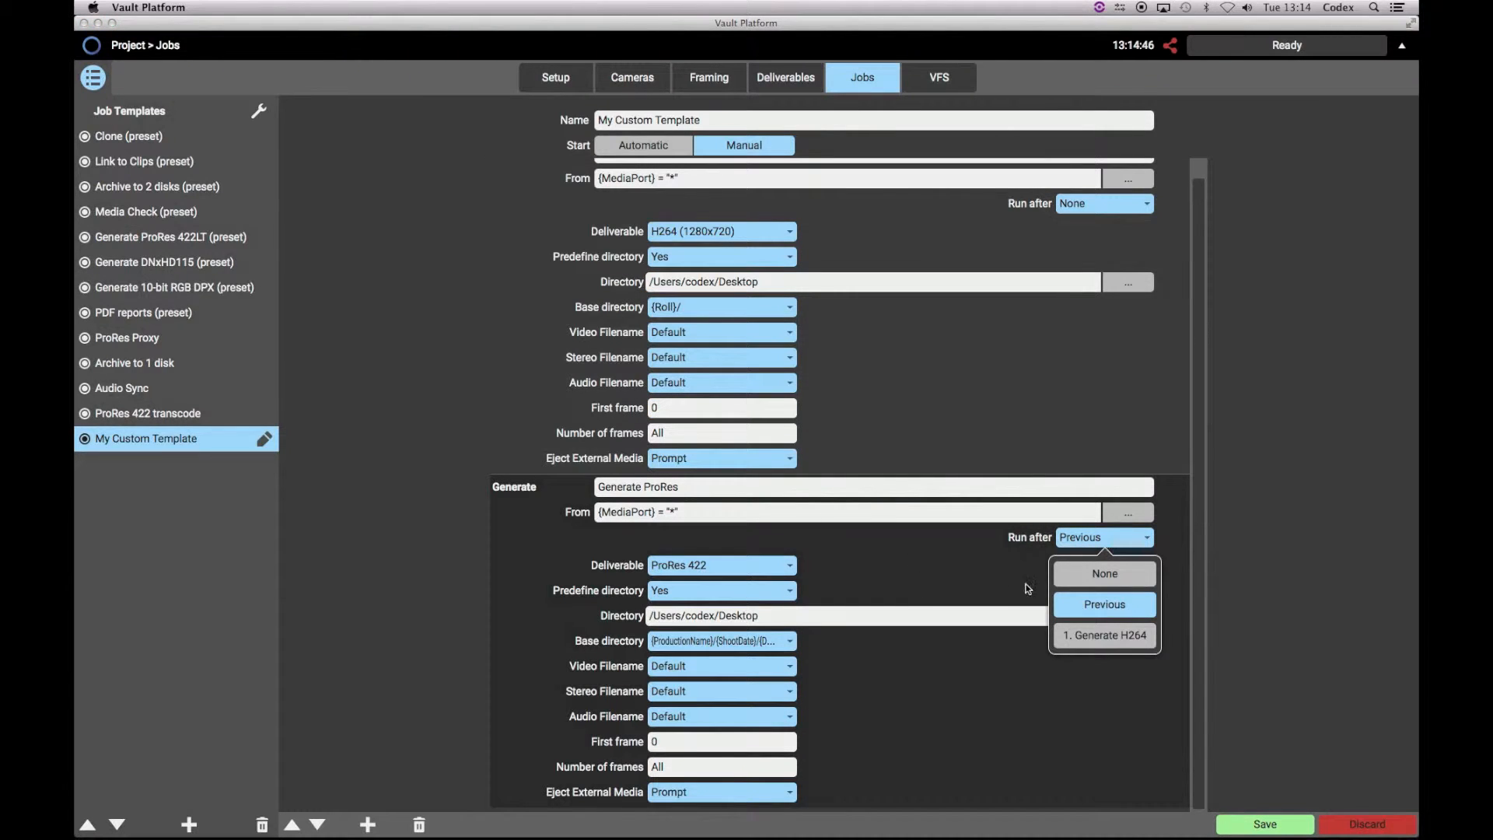
{"action": "left_click", "coordinate": [1070, 580]}
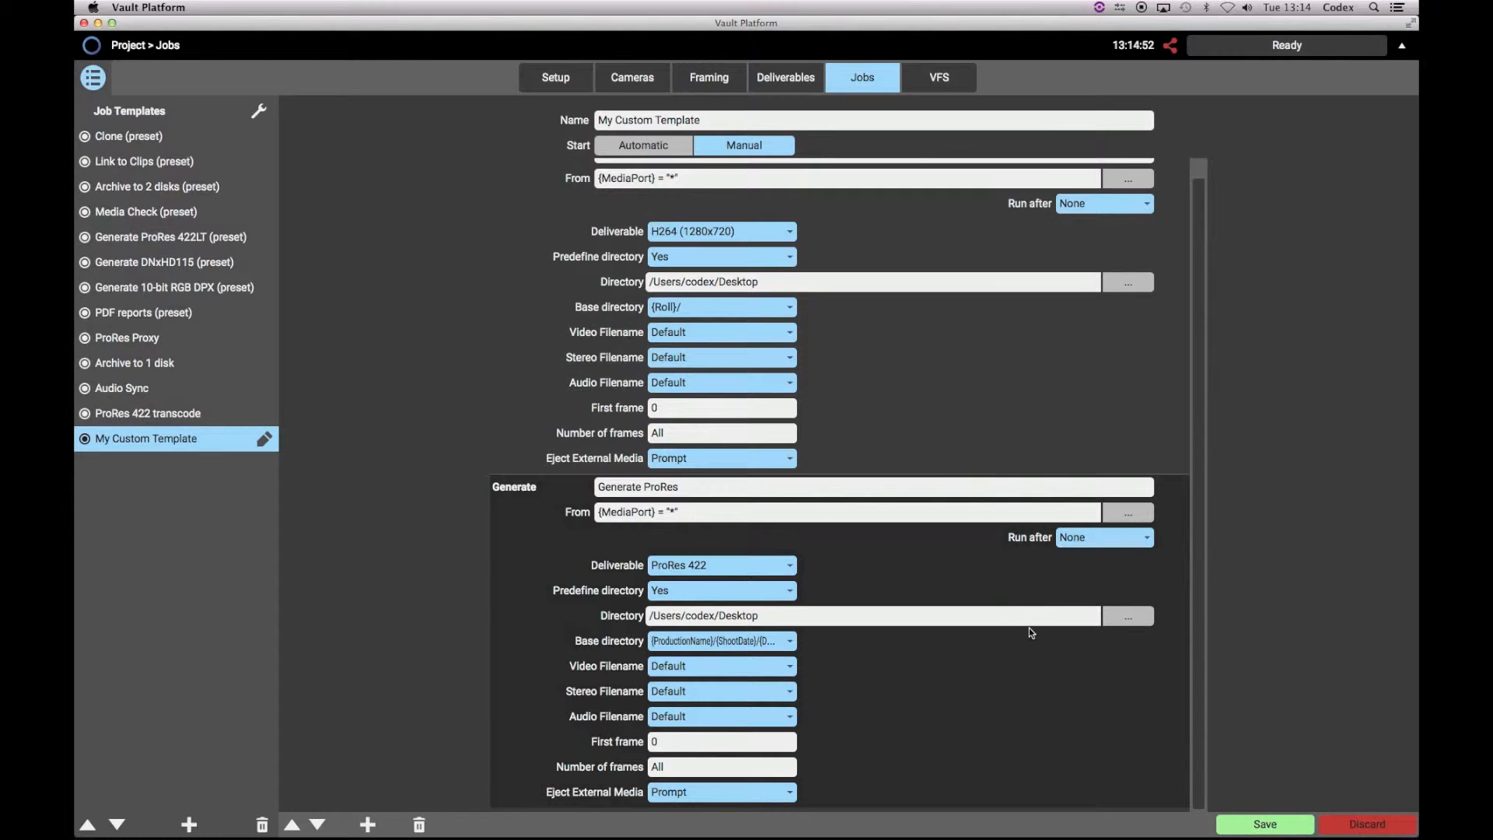
{"action": "left_click", "coordinate": [1253, 829]}
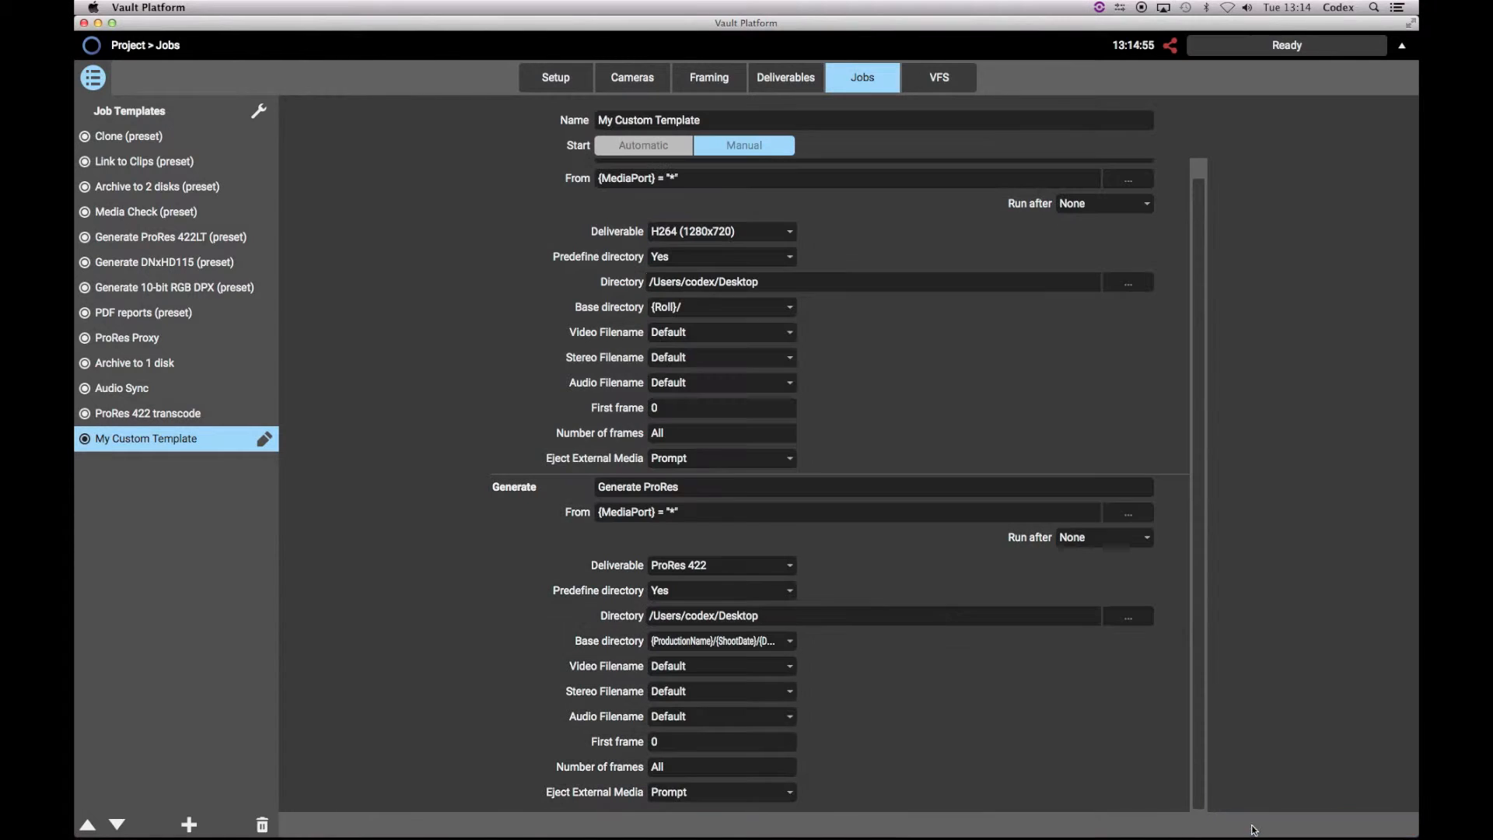
Return to the Library and run My Custom Template again on clip 7A-1 with Current Selection as the source.
{"action": "left_click", "coordinate": [88, 46]}
{"action": "left_click", "coordinate": [135, 124]}
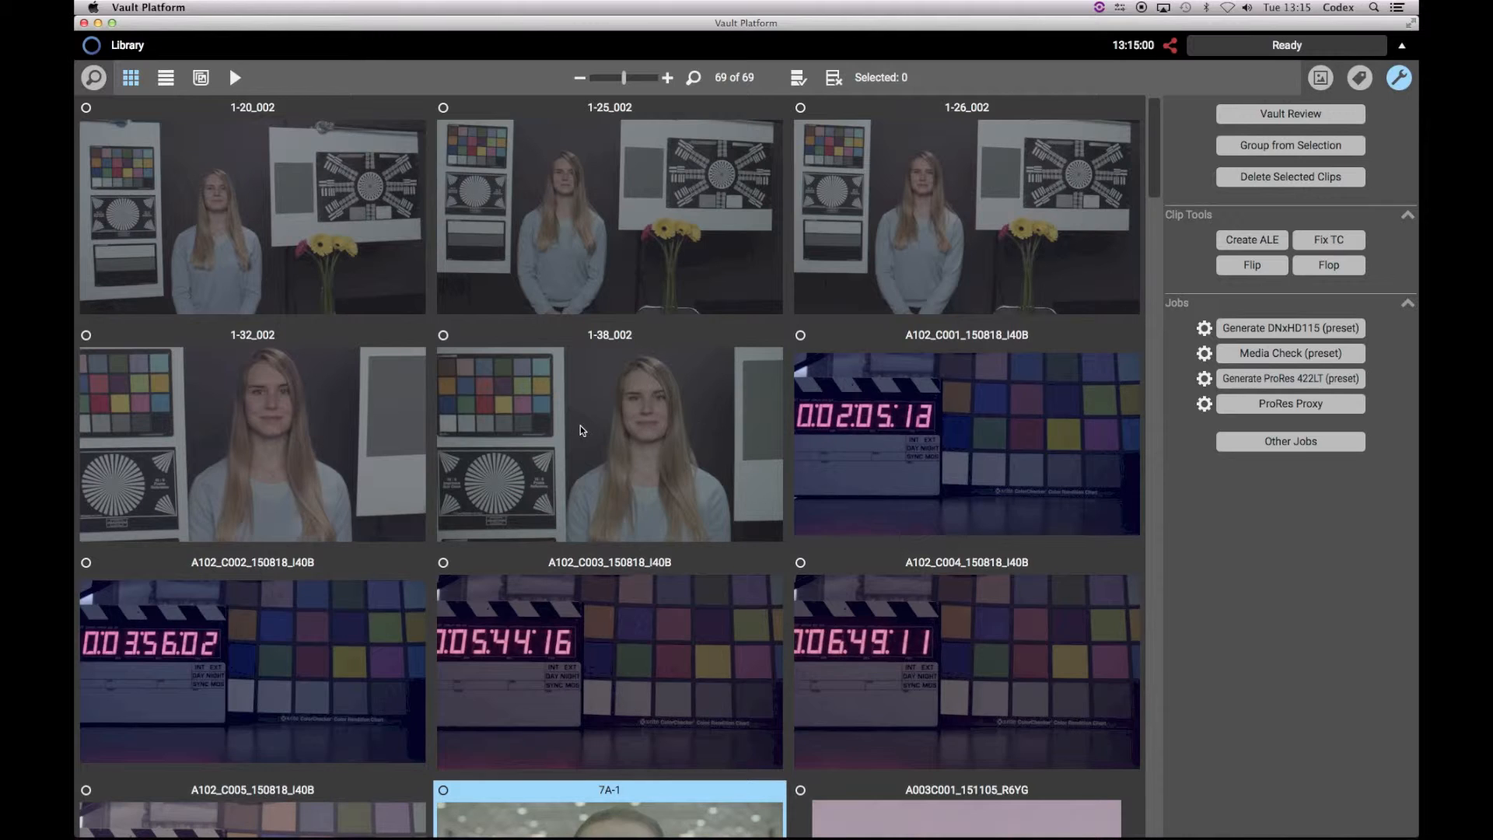
{"action": "scroll", "coordinate": [583, 432], "scroll_direction": "down", "scroll_amount": 4}
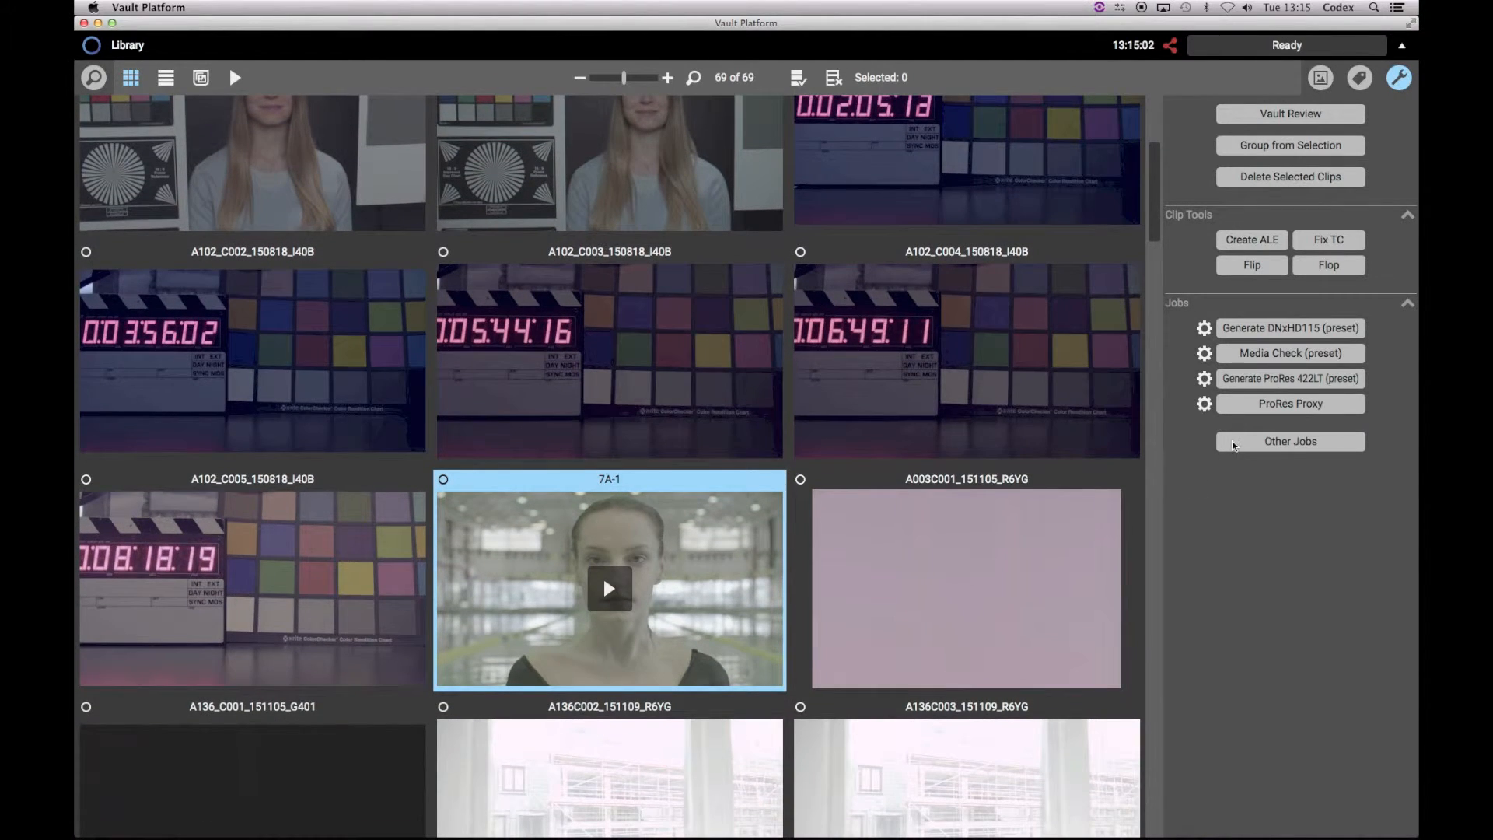
{"action": "left_click", "coordinate": [1276, 441]}
{"action": "left_click", "coordinate": [1087, 627]}
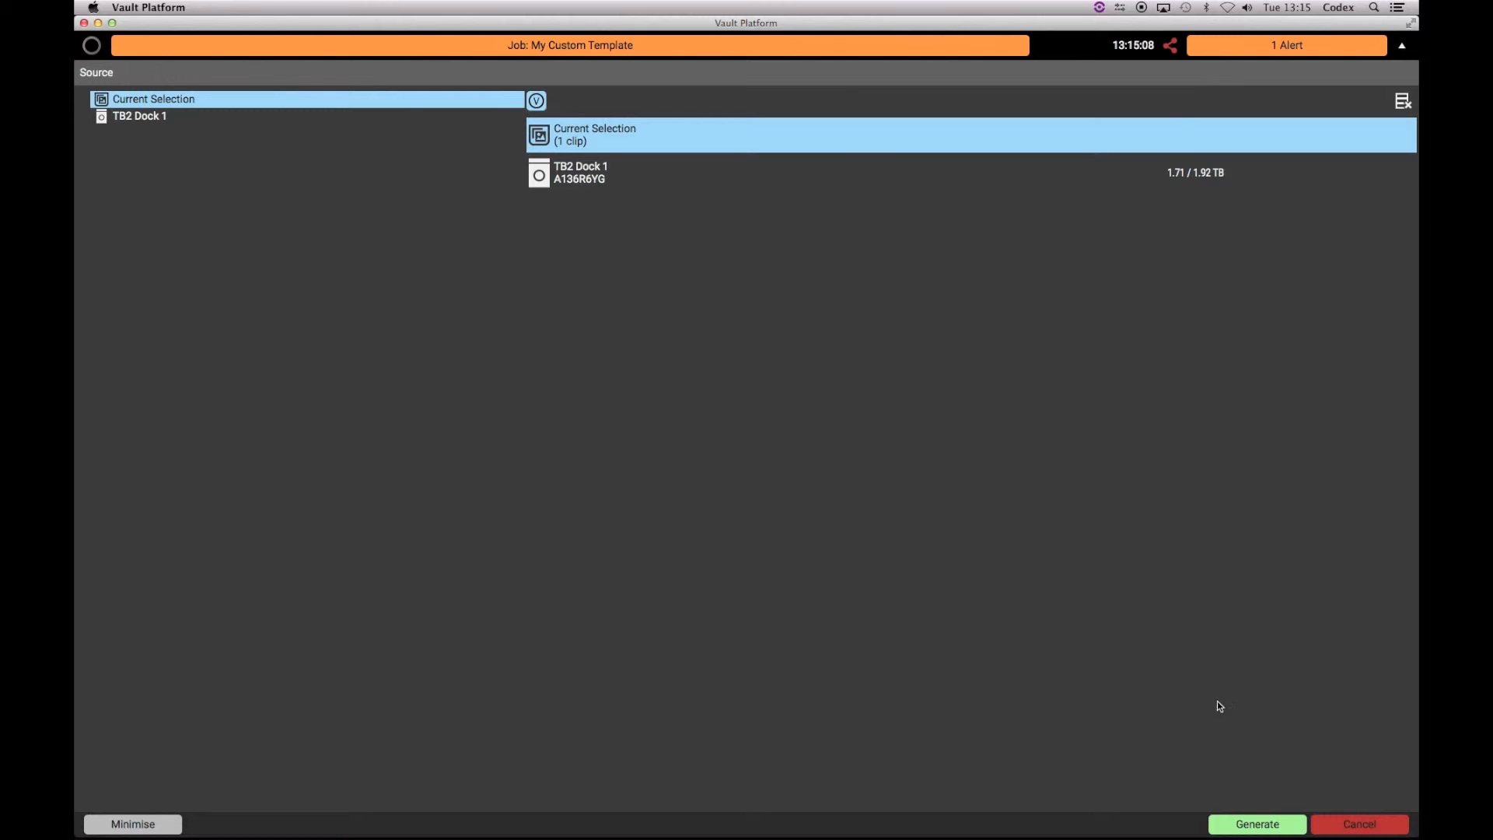
{"action": "left_click", "coordinate": [1254, 819]}
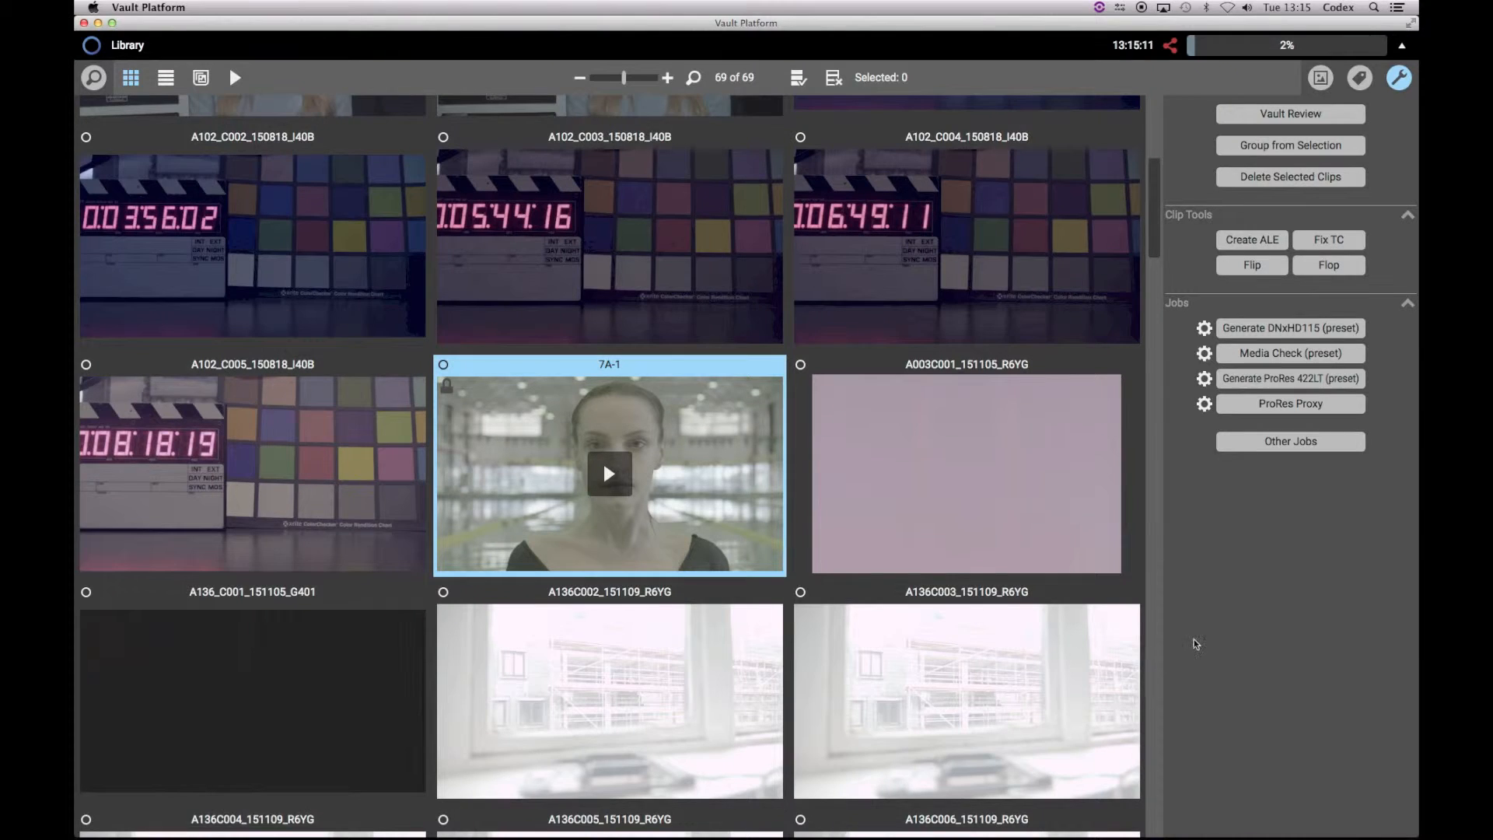
Check the running job's tasks in the Task Scheduler, and in Finder open the 02 folder inside generate_20151117_131504.
{"action": "left_click", "coordinate": [1237, 45]}
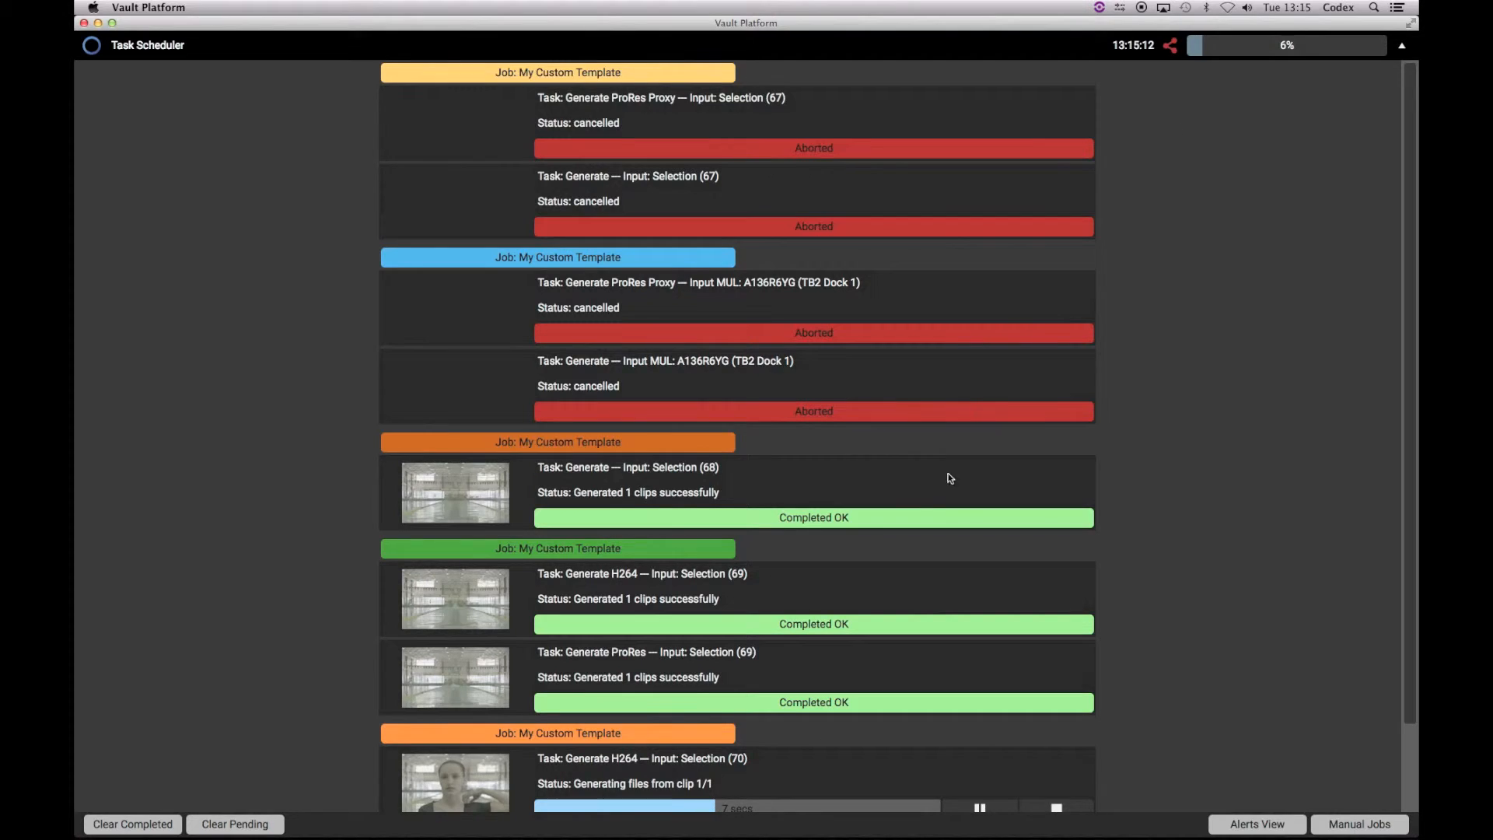
{"action": "scroll", "coordinate": [1178, 432], "scroll_direction": "down", "scroll_amount": 2}
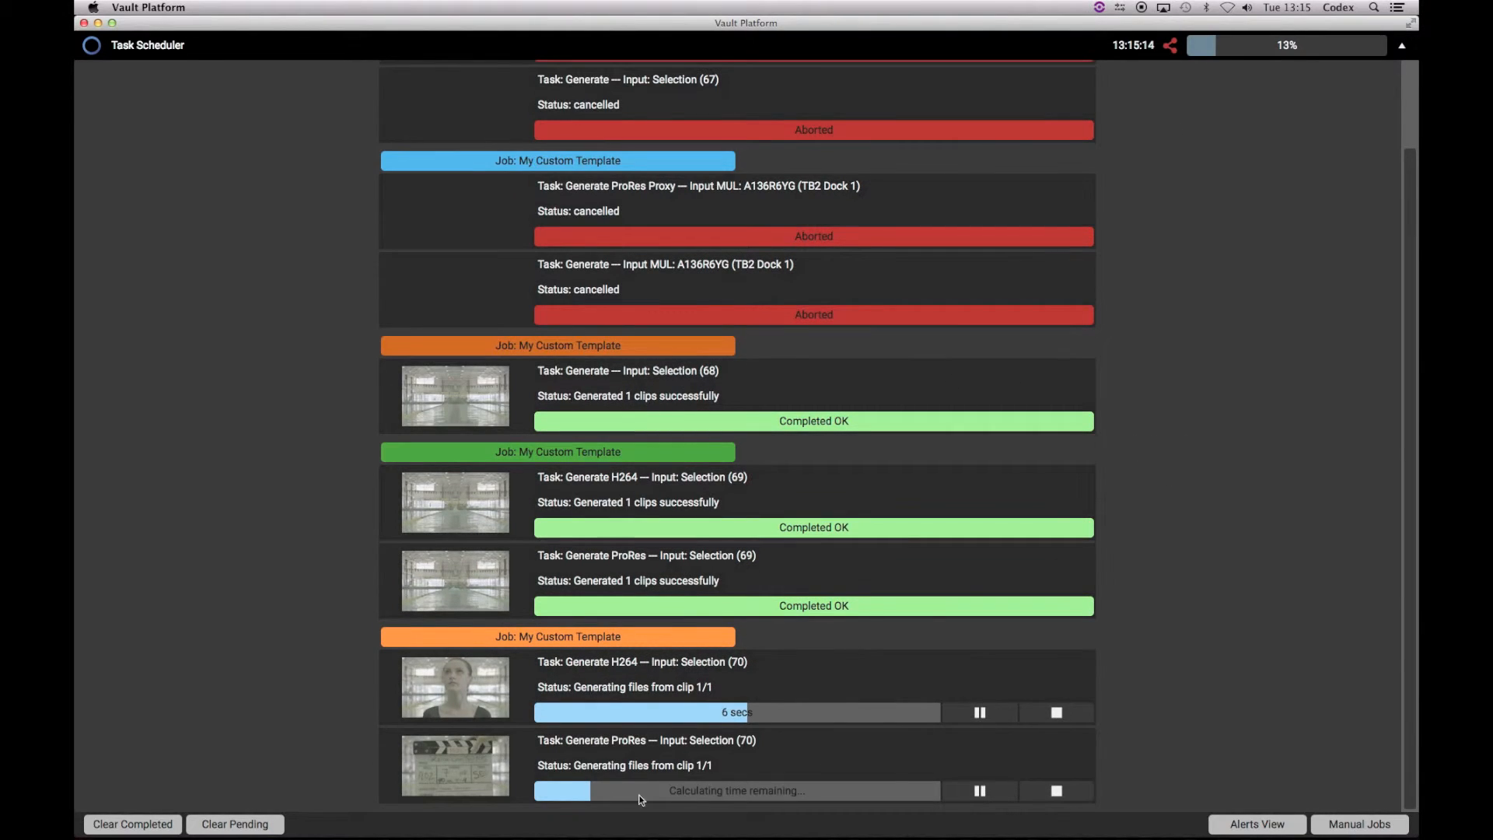
{"action": "key", "text": "super+Tab"}
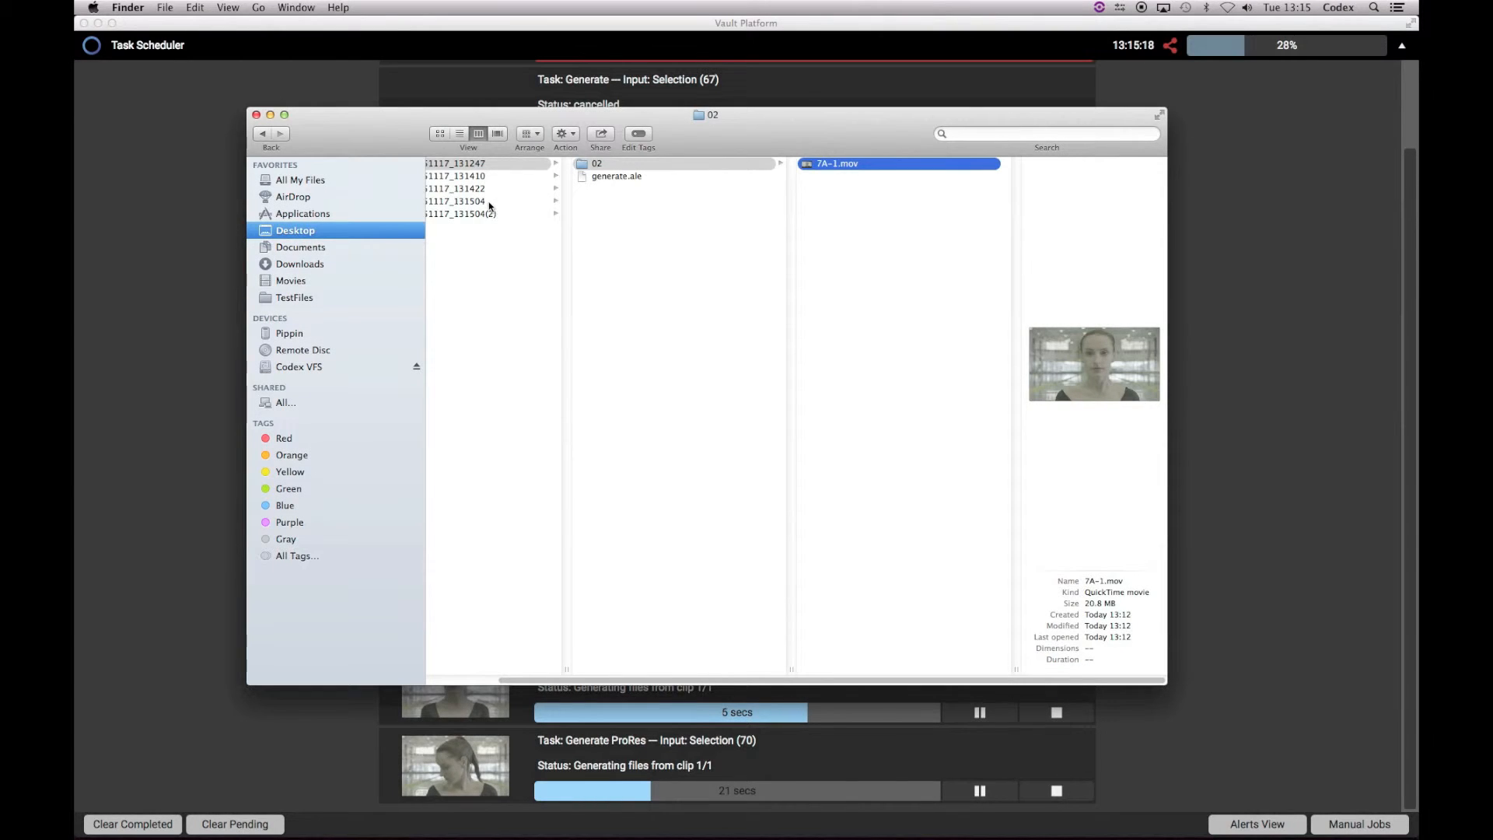
{"action": "left_click", "coordinate": [489, 202]}
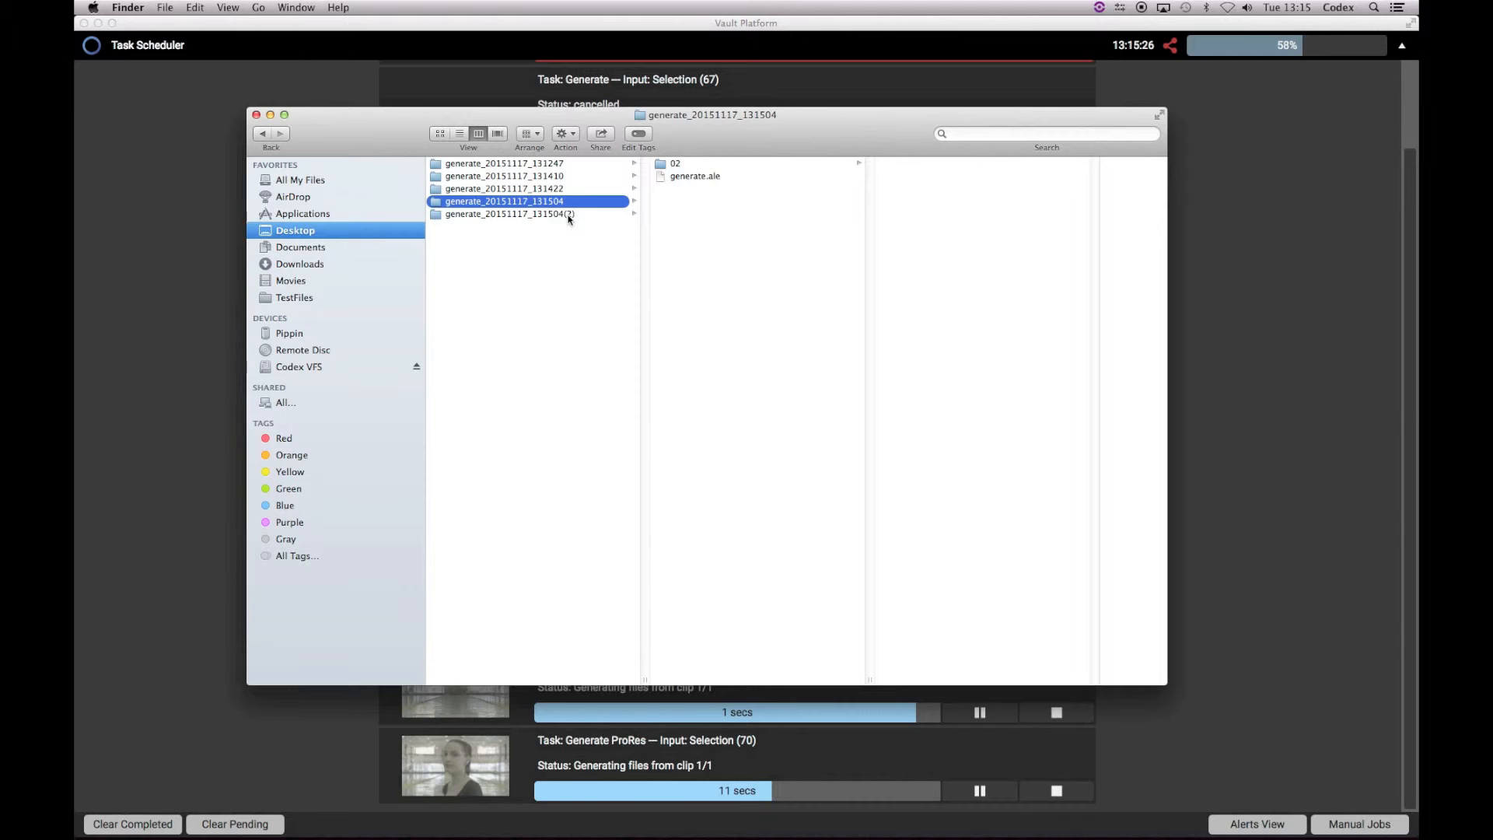
{"action": "left_click", "coordinate": [693, 164]}
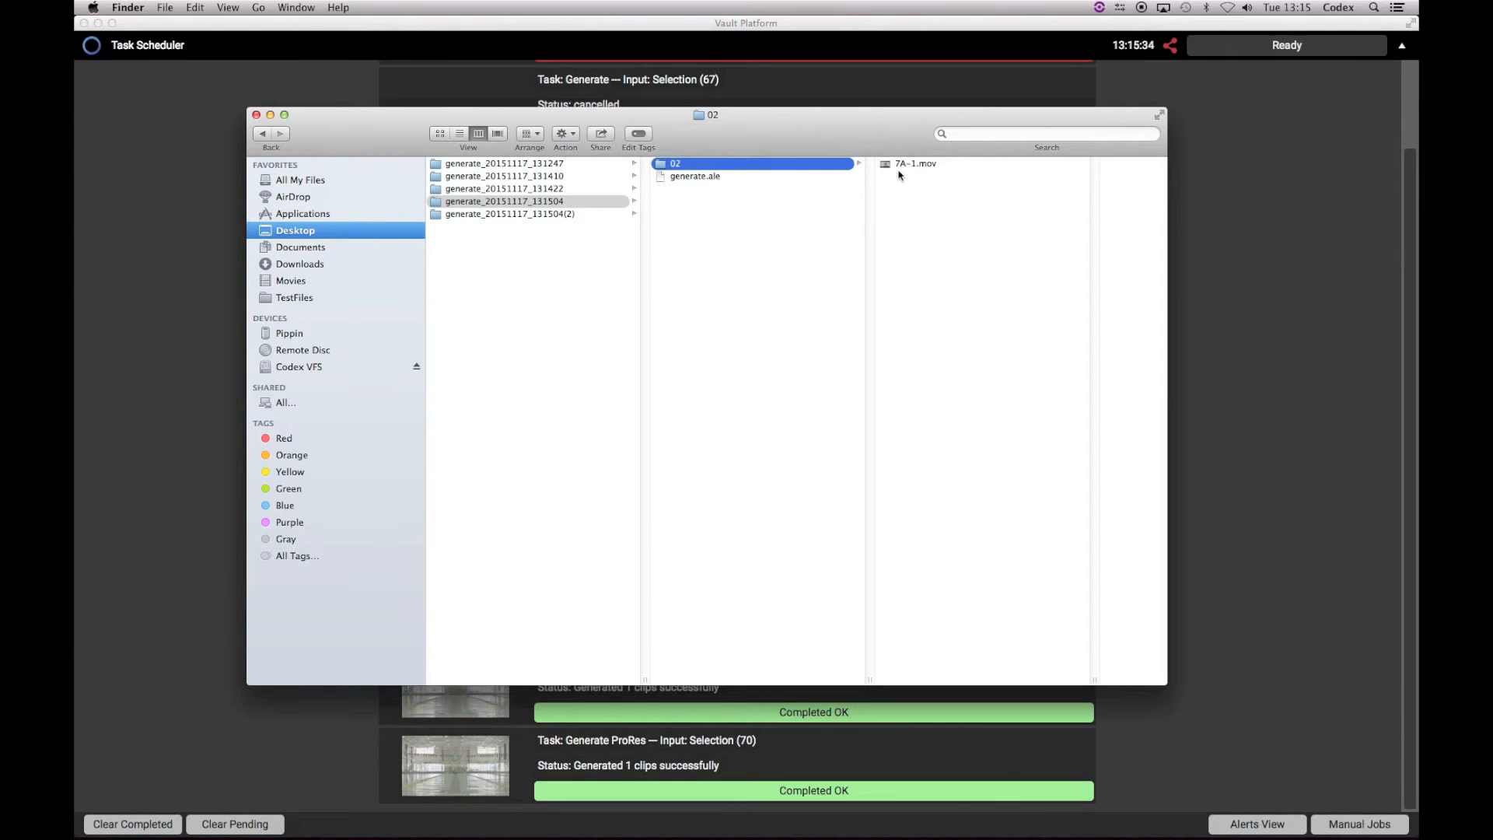
Browse the generate_20151117_131504(2) folder through its CODEX subfolders to folder 02 and select 7A-1.mov to inspect its details.
{"action": "left_click", "coordinate": [589, 215]}
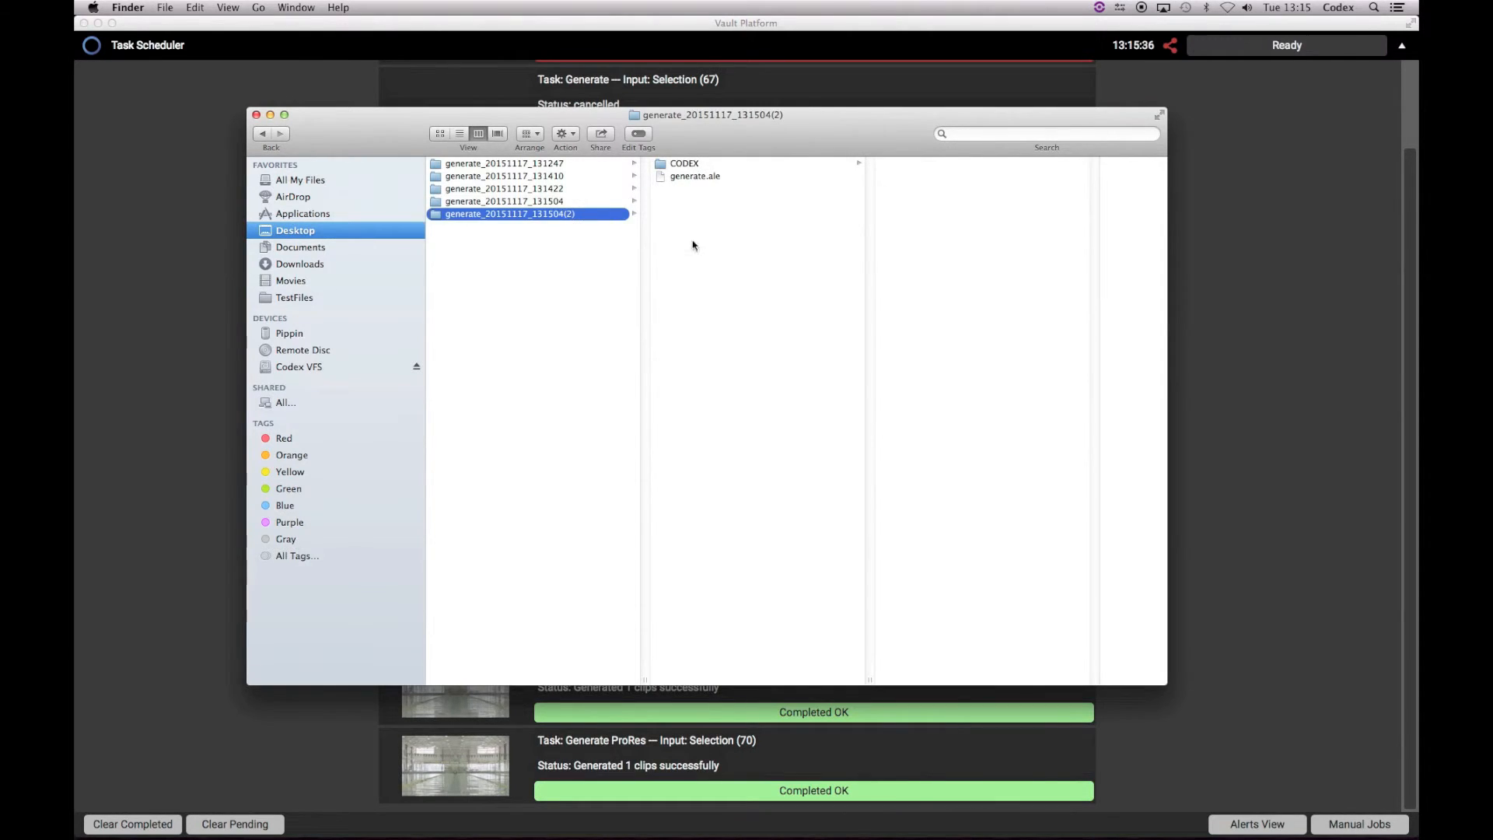
{"action": "left_click", "coordinate": [713, 165]}
{"action": "left_click", "coordinate": [922, 165]}
{"action": "left_click", "coordinate": [983, 165]}
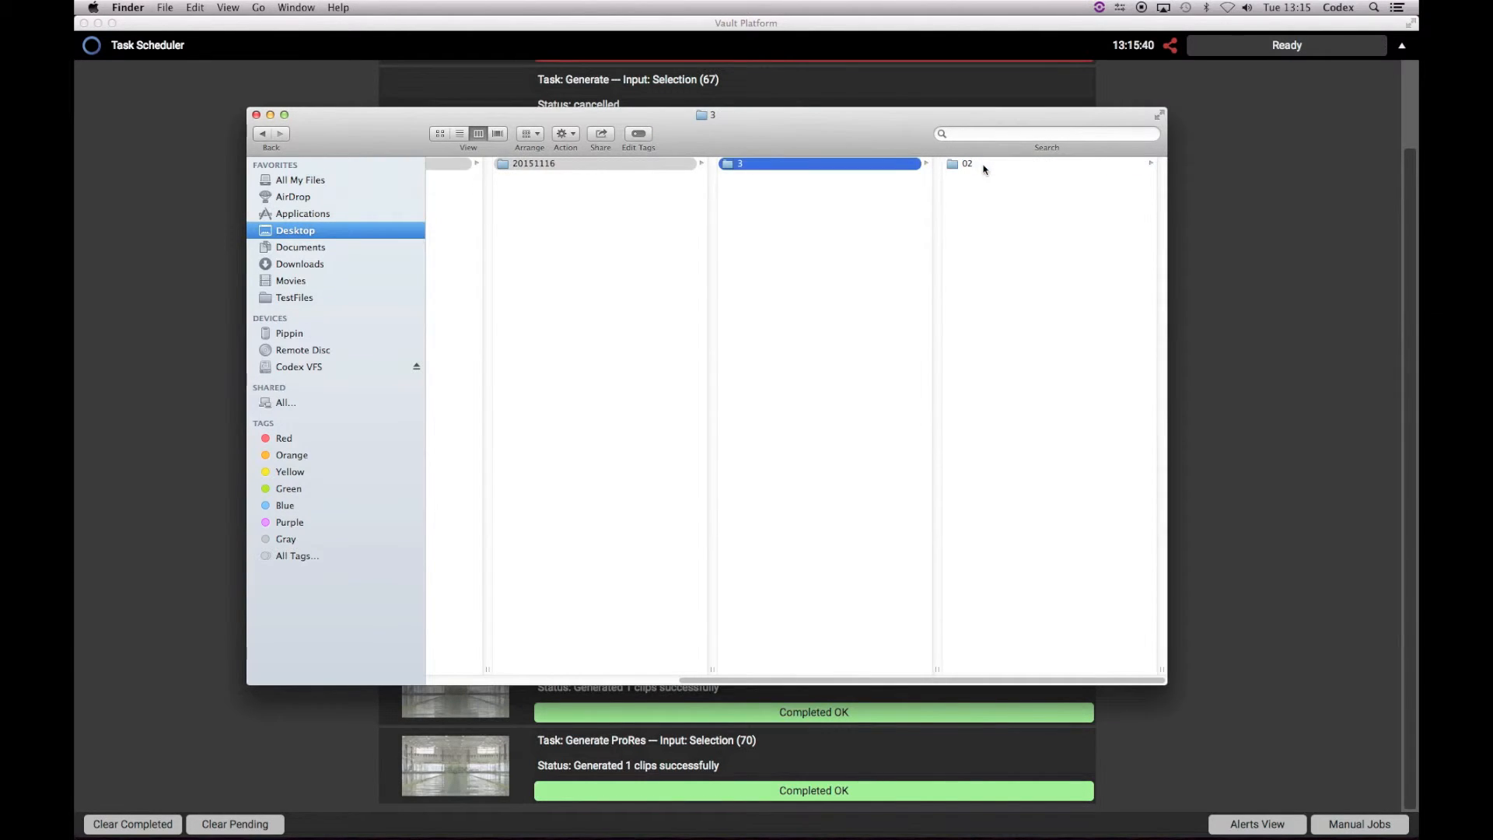
{"action": "left_click", "coordinate": [979, 165]}
{"action": "left_click", "coordinate": [977, 165]}
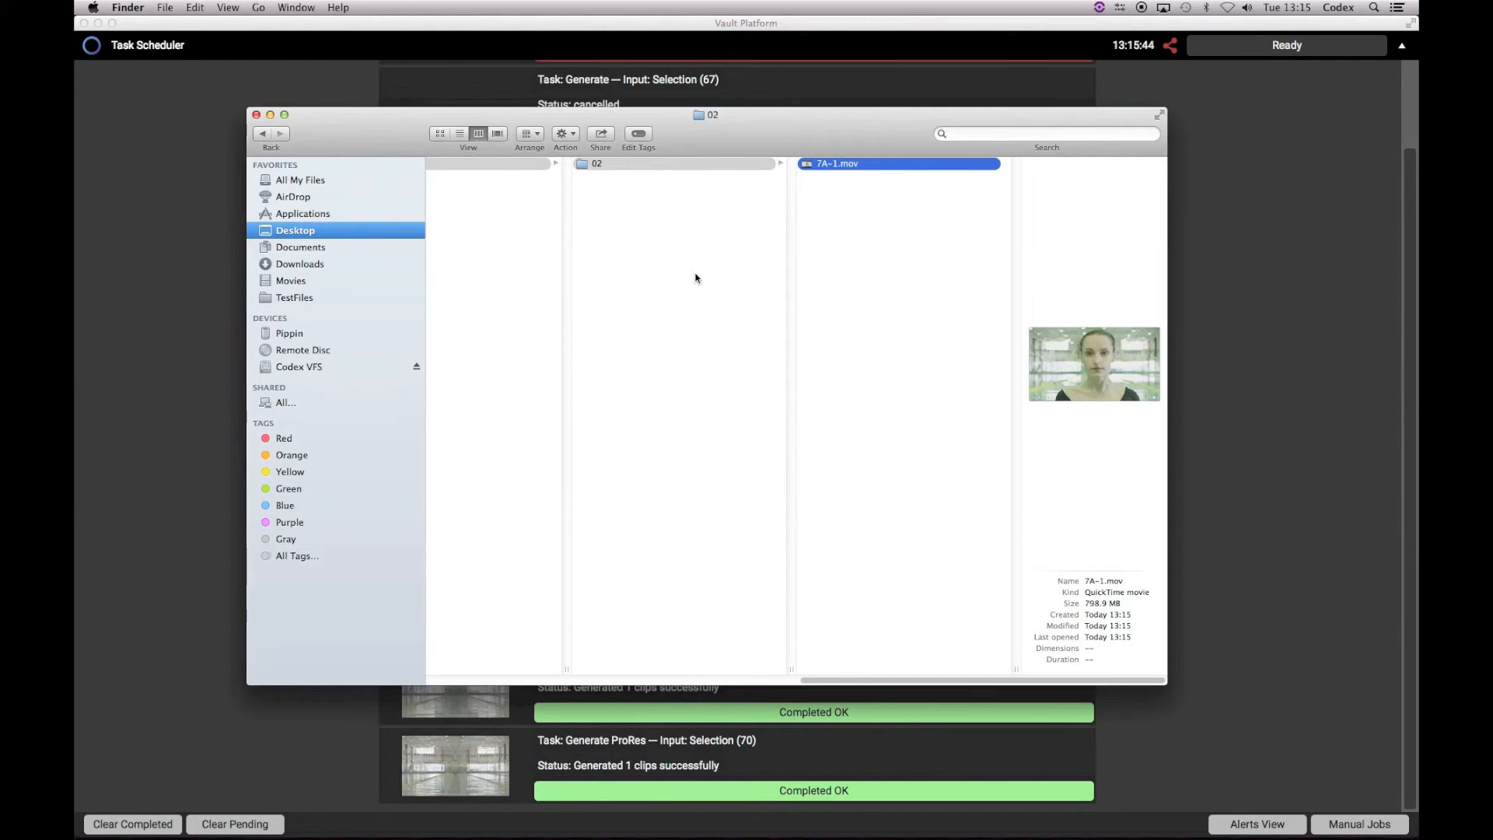
Return to Vault Platform's project job templates and delete the Generate ProRes task from My Custom Template.
{"action": "left_click", "coordinate": [203, 143]}
{"action": "left_click", "coordinate": [89, 48]}
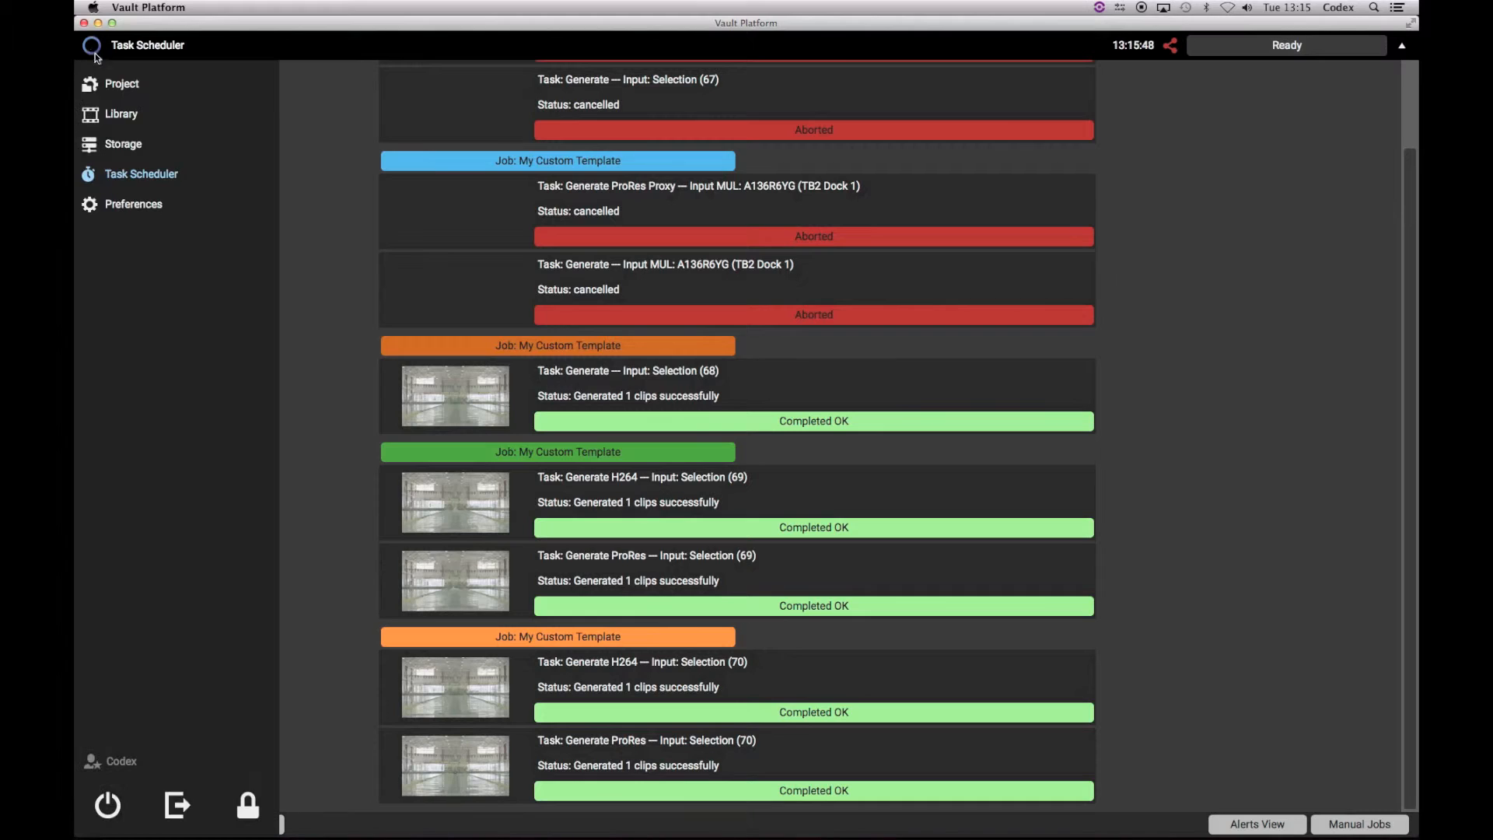
{"action": "left_click", "coordinate": [124, 86]}
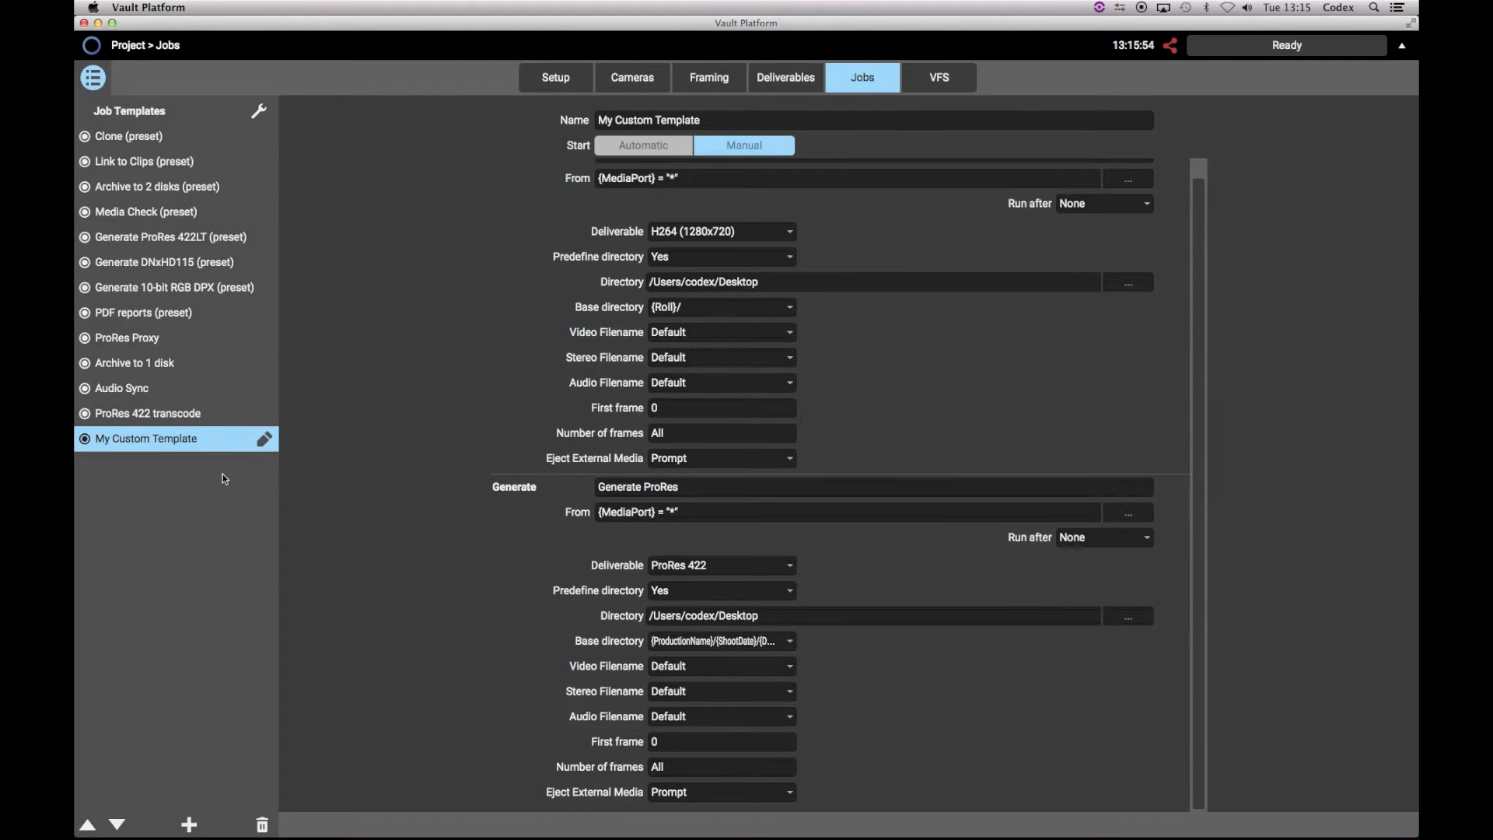
{"action": "left_click", "coordinate": [267, 439]}
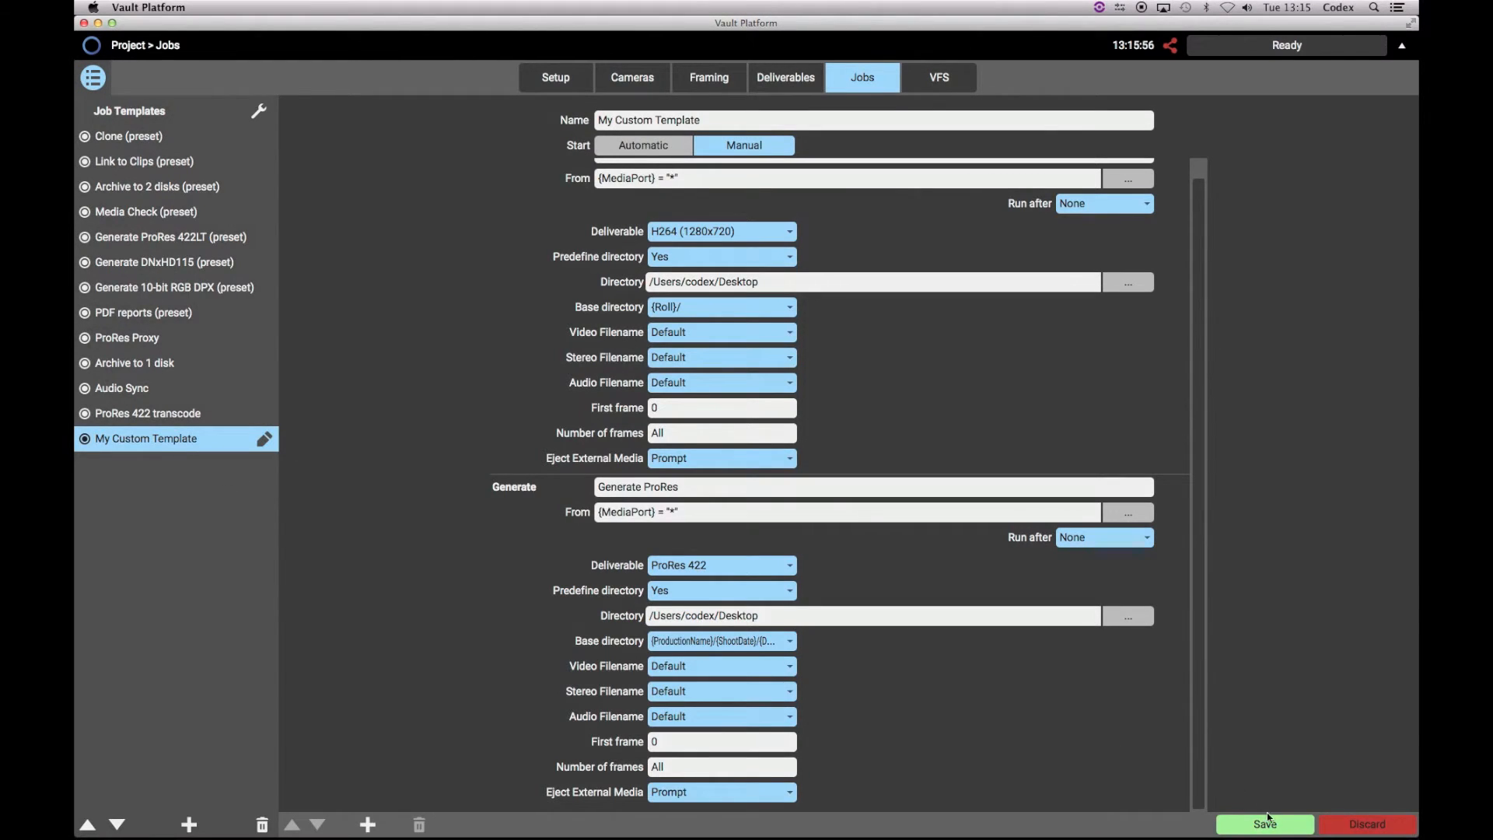
{"action": "left_click", "coordinate": [955, 687]}
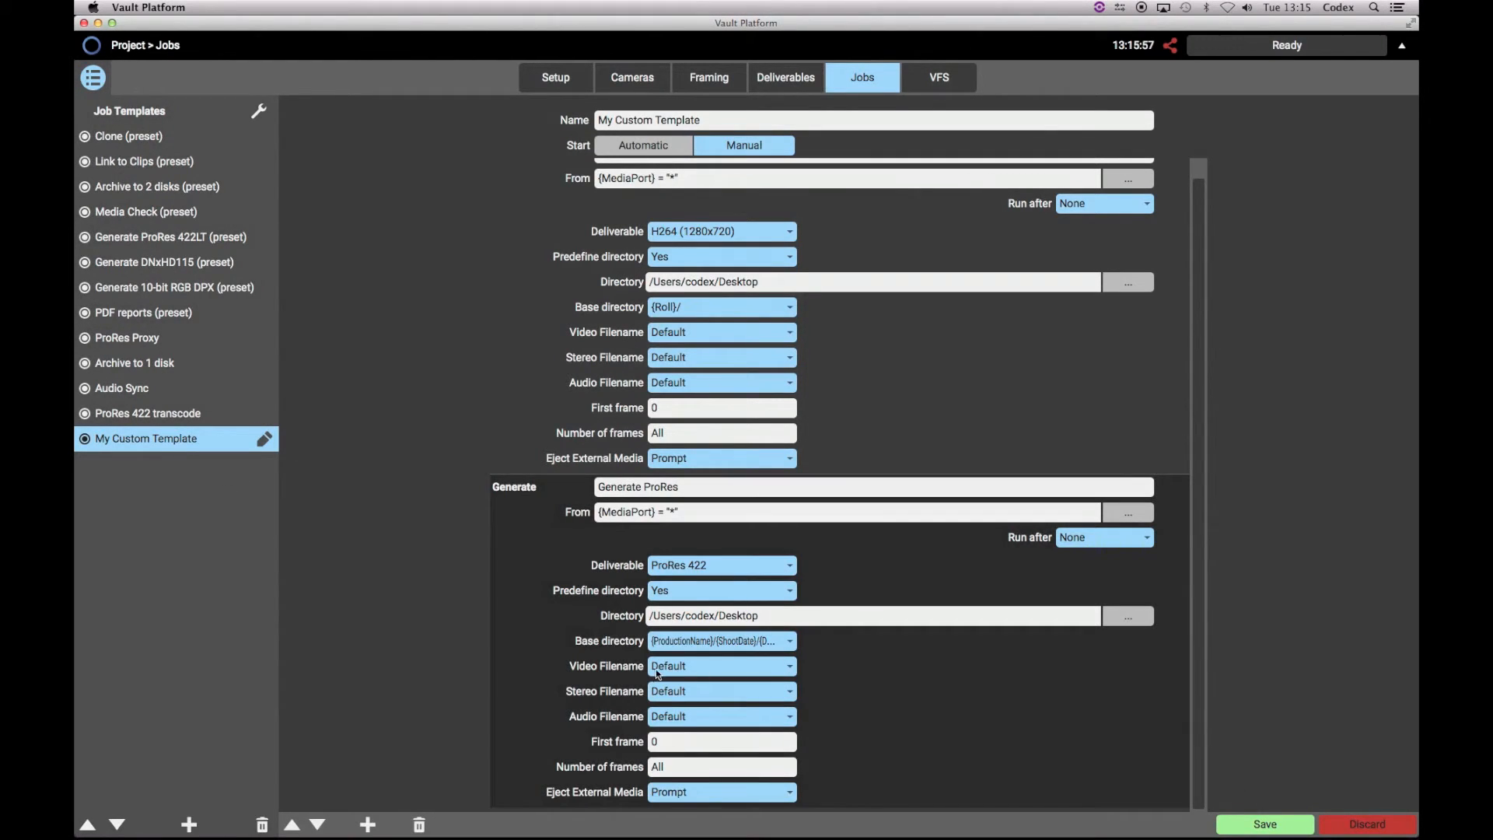
{"action": "left_click", "coordinate": [420, 826]}
{"action": "left_click", "coordinate": [431, 761]}
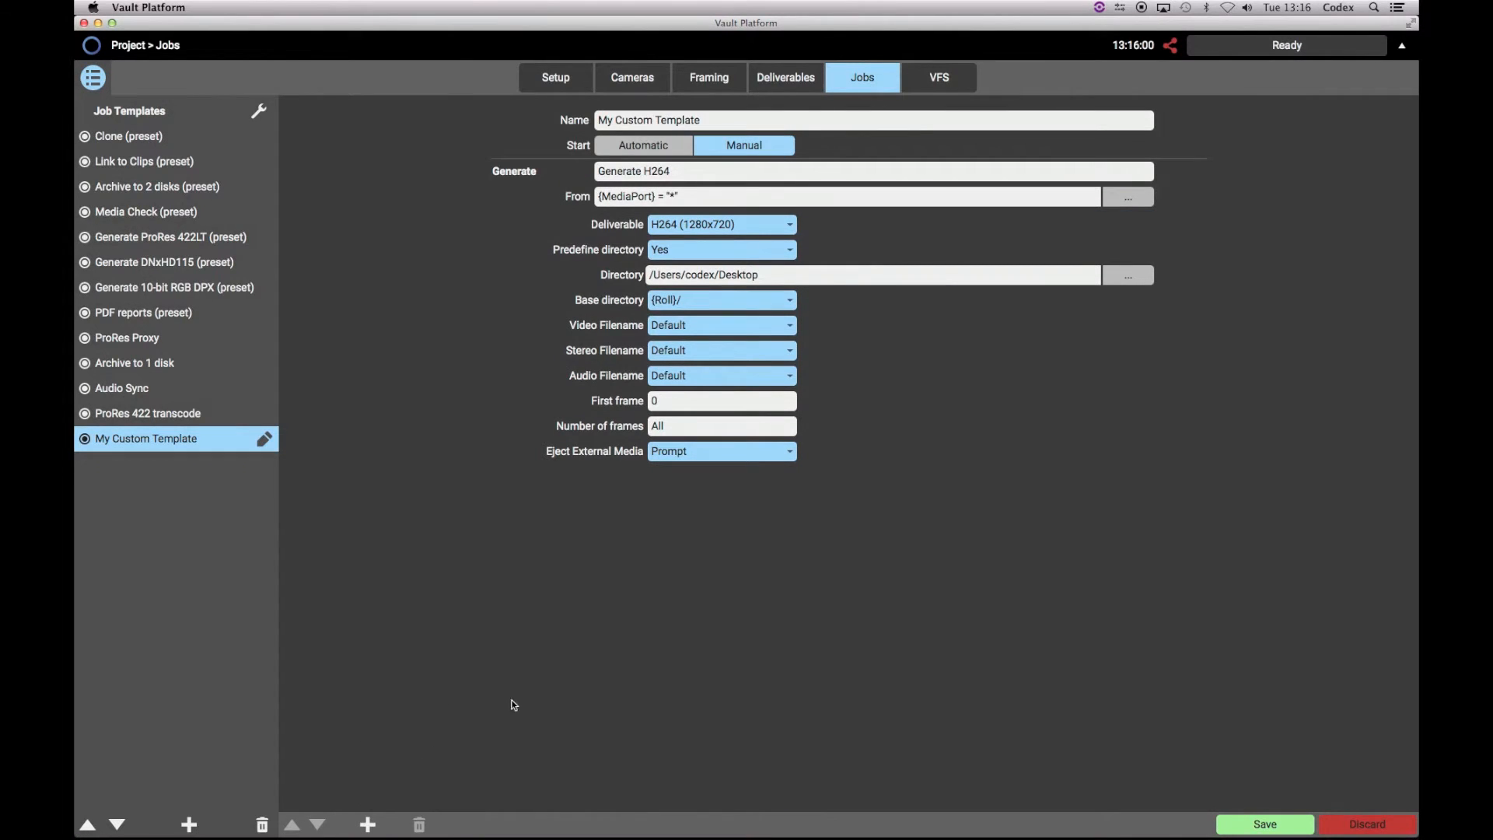
Replace the Generate H264 task's From expression with the Codex port Thunderbolt CD2 Dock, and save the template.
{"action": "left_click", "coordinate": [522, 324]}
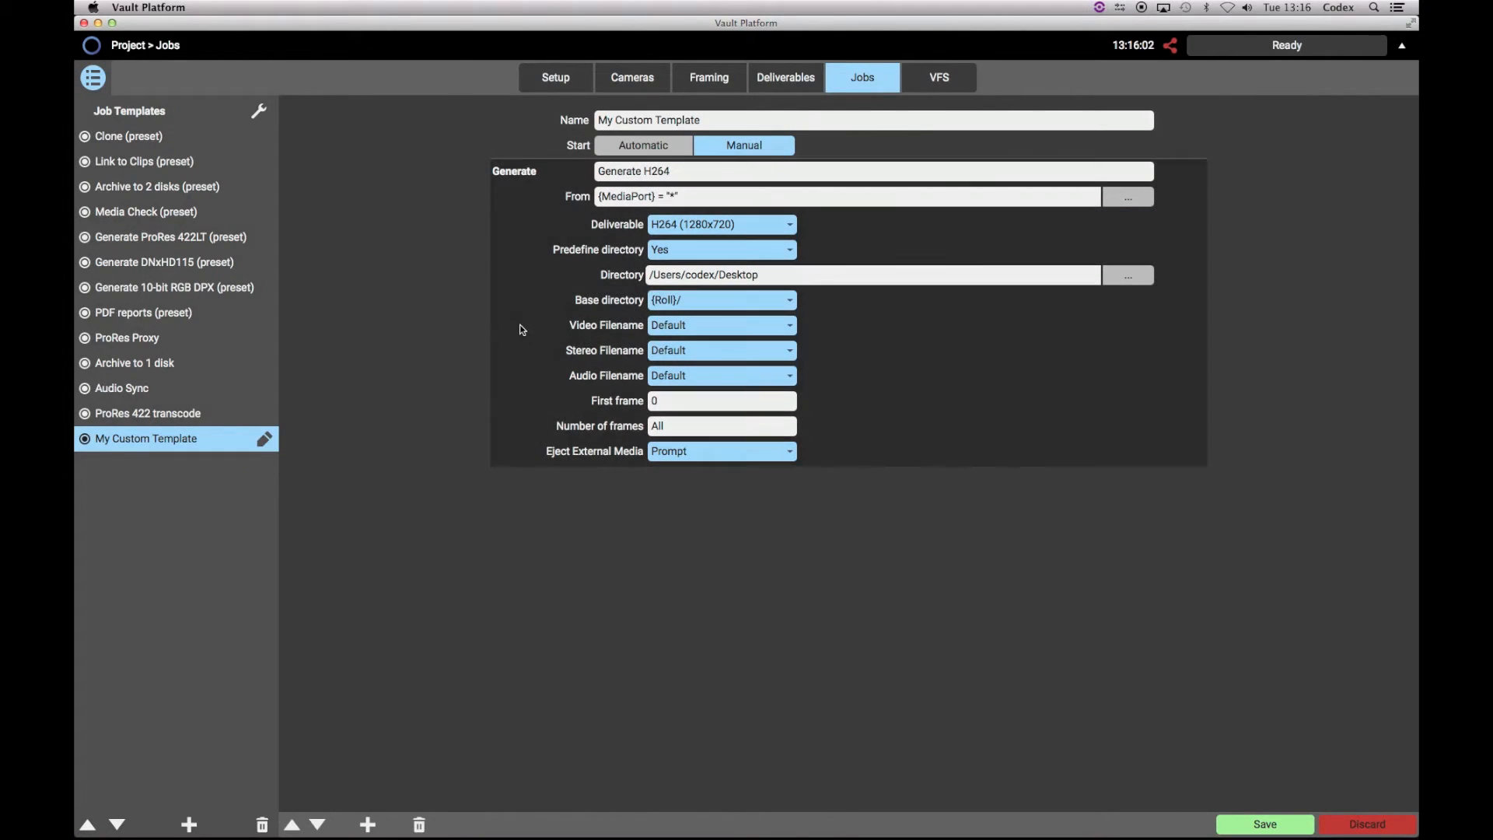
{"action": "left_click", "coordinate": [684, 199]}
{"action": "key", "text": "BackSpace"}
{"action": "left_click", "coordinate": [1122, 199]}
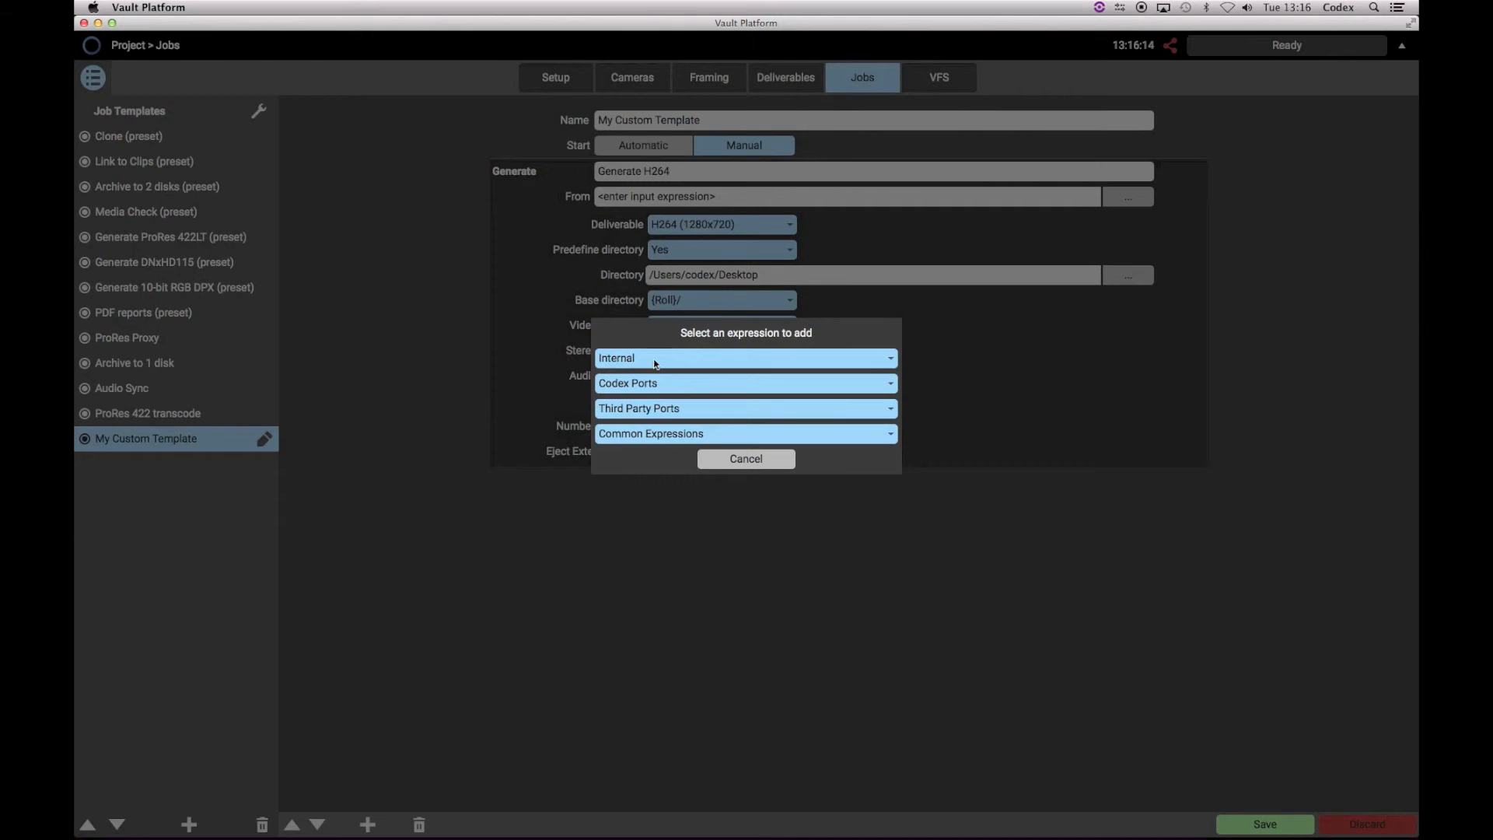
{"action": "left_click", "coordinate": [715, 390]}
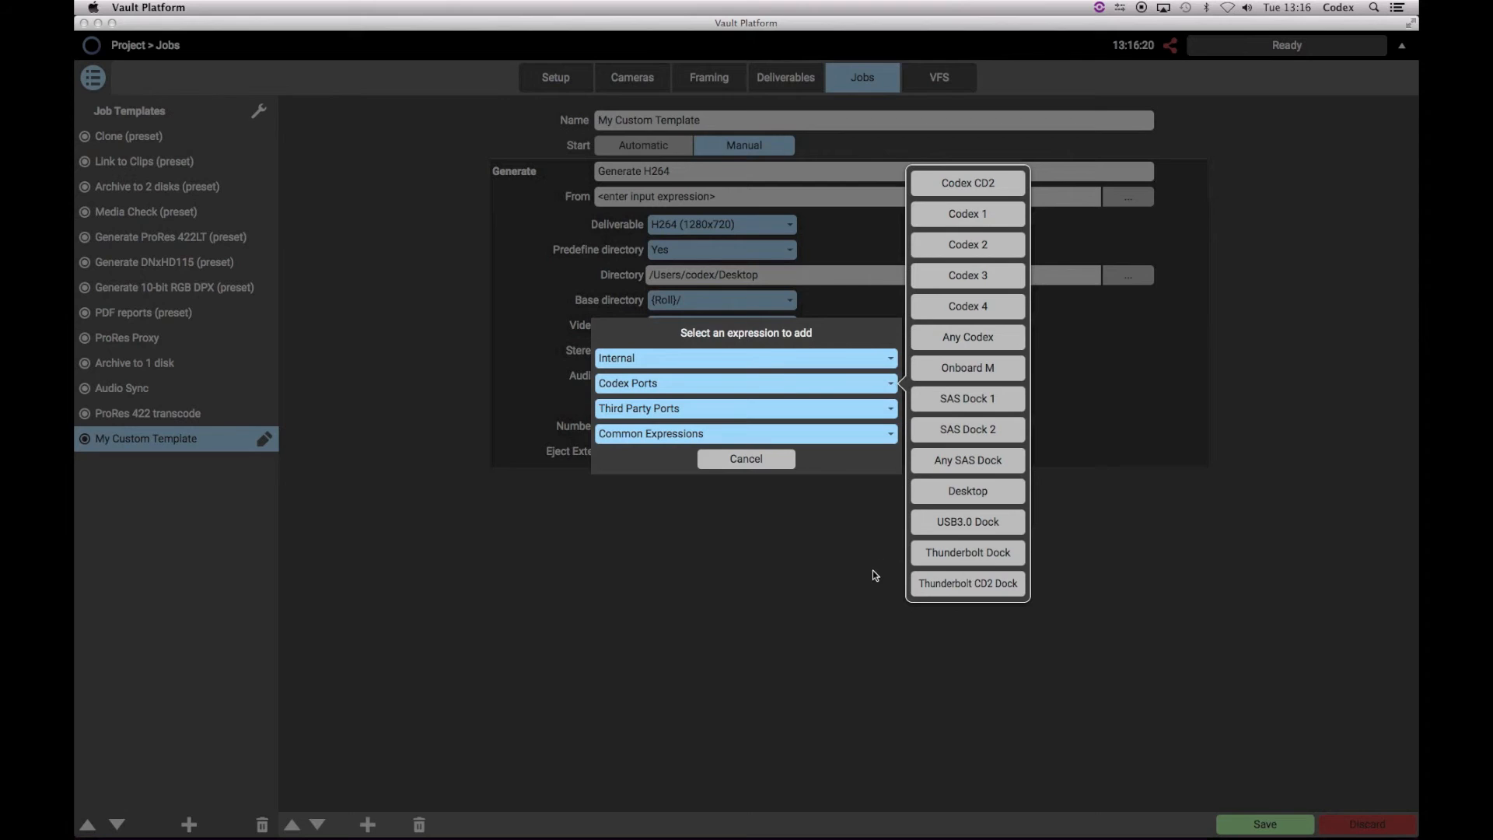
{"action": "left_click", "coordinate": [949, 588]}
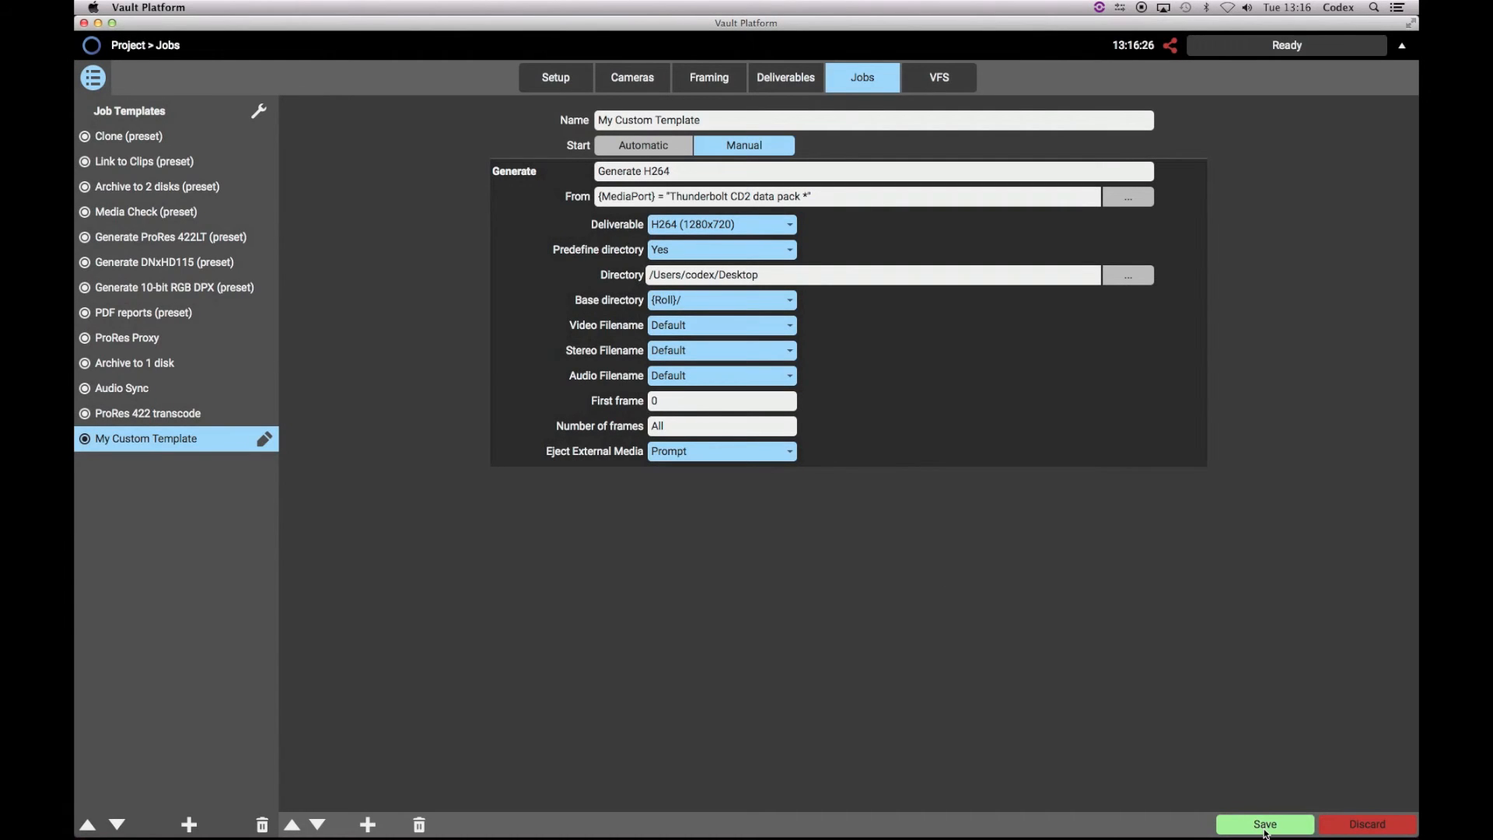
{"action": "left_click", "coordinate": [1265, 826]}
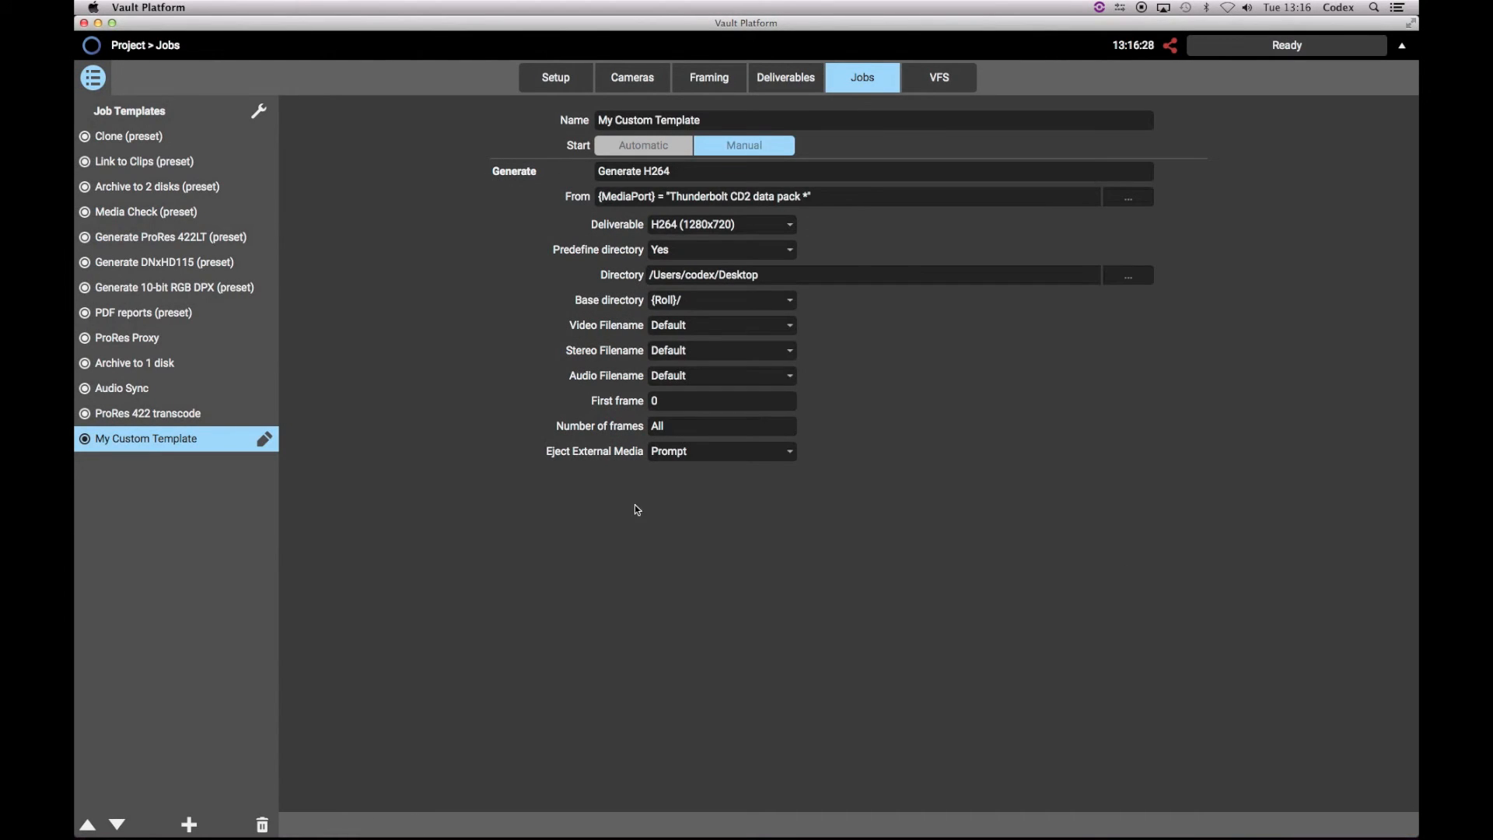
Clear the clip selection in the Library, open the My Custom Template job to check its available source, and cancel it.
{"action": "left_click", "coordinate": [90, 47]}
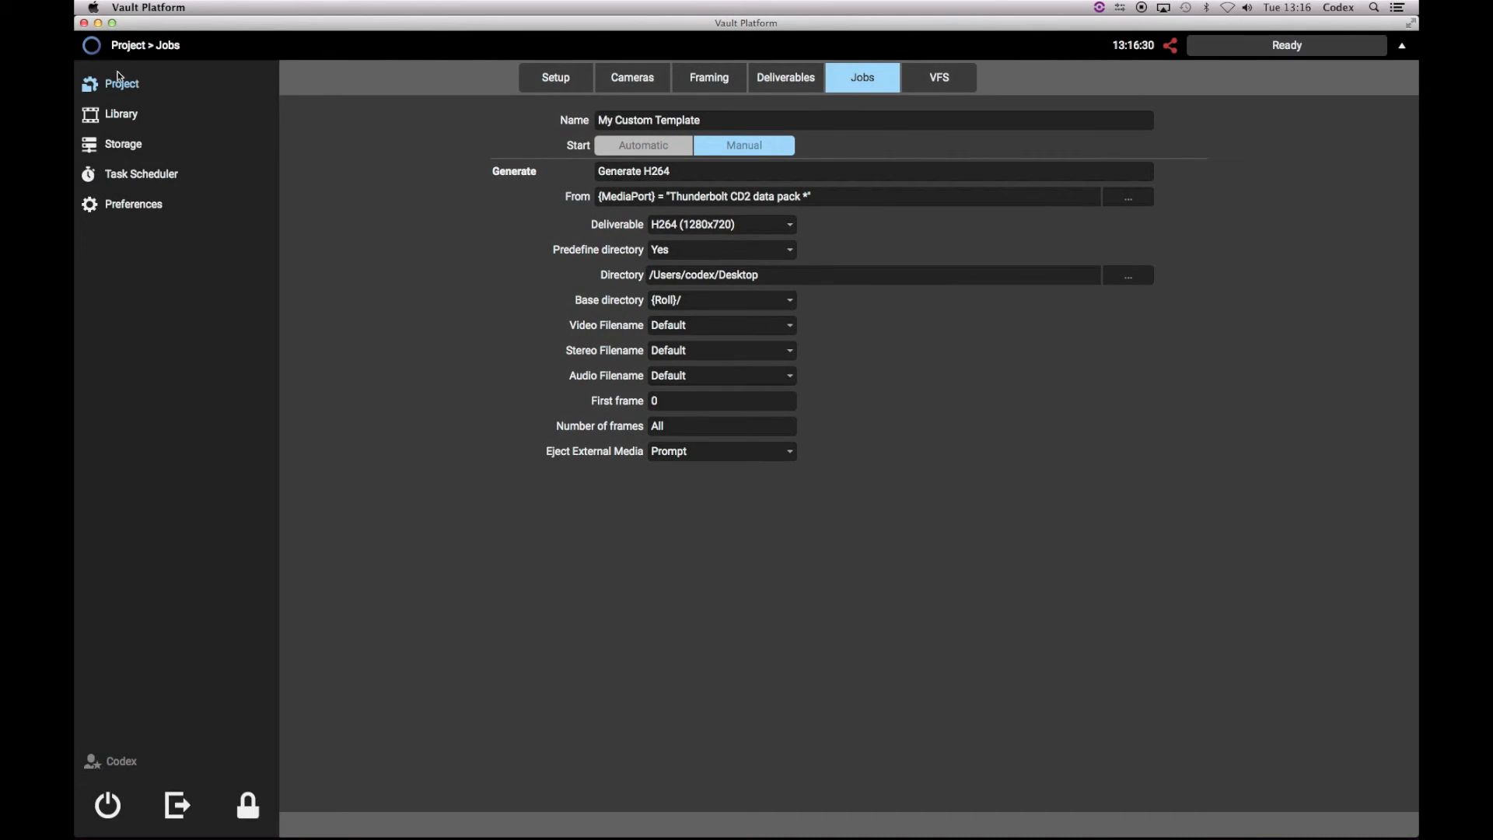
{"action": "left_click", "coordinate": [129, 113]}
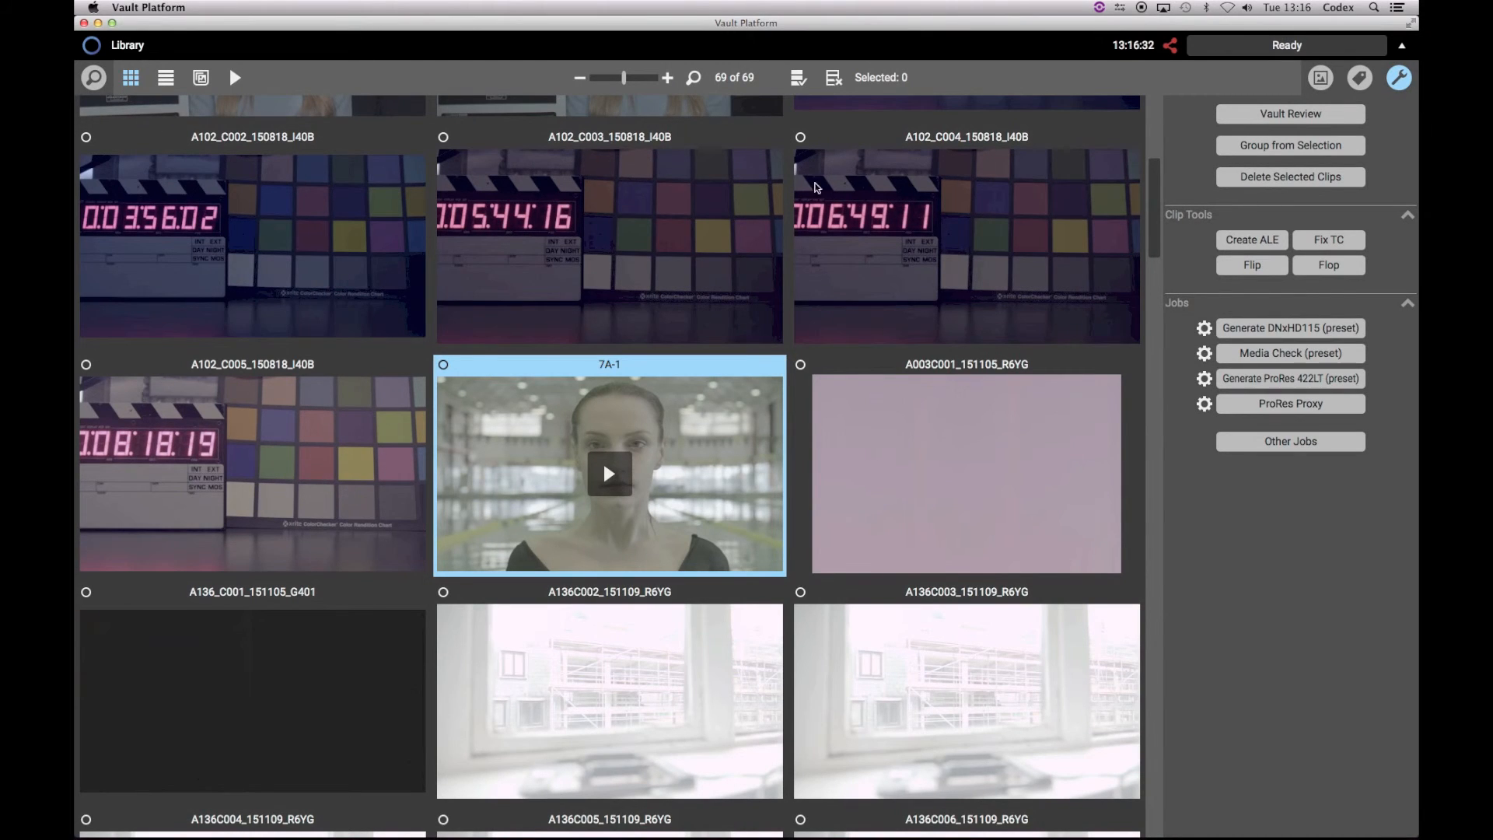
{"action": "left_click", "coordinate": [833, 80]}
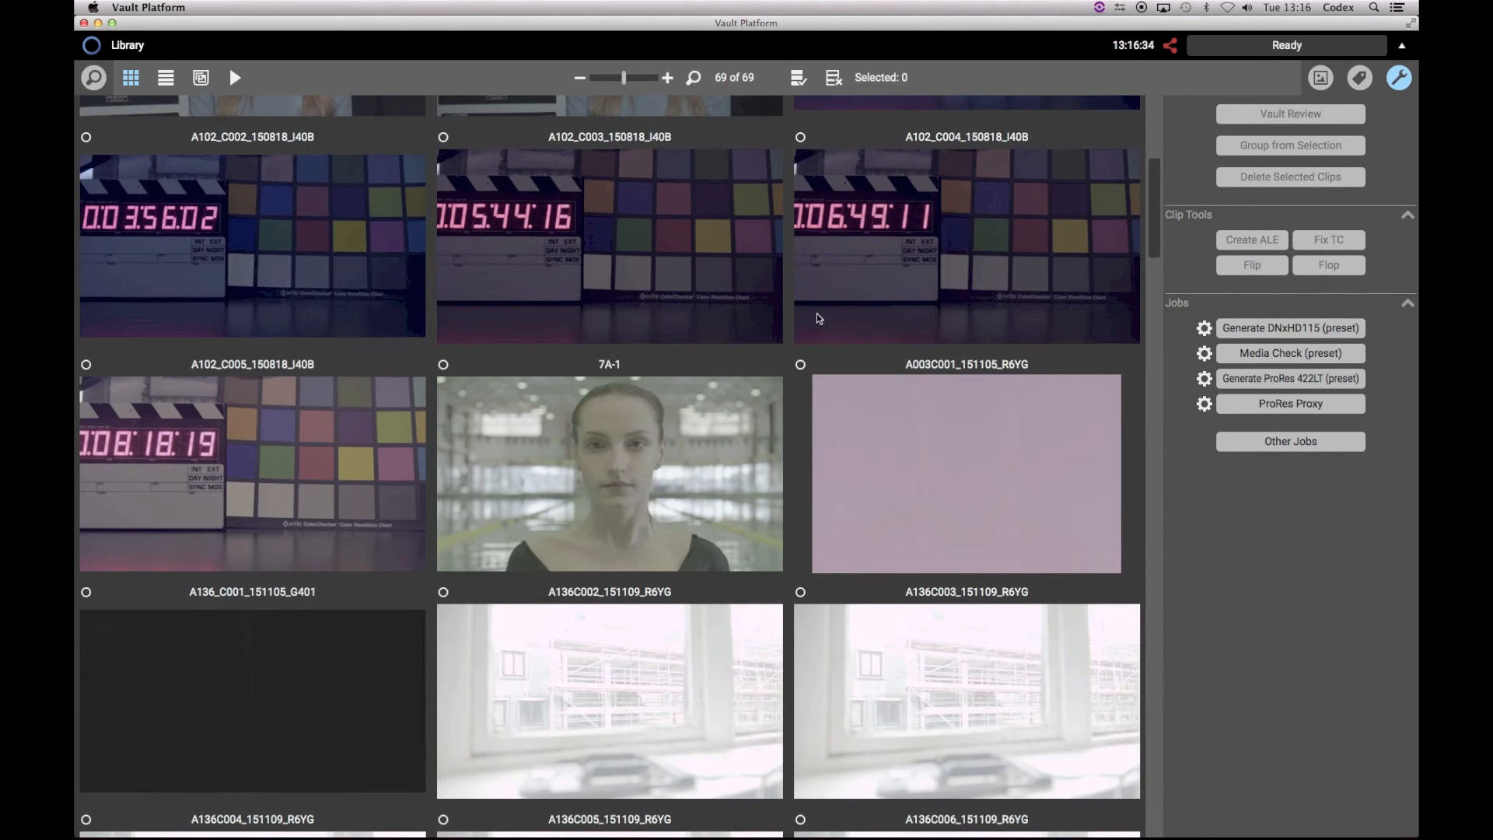
{"action": "left_click", "coordinate": [1254, 441]}
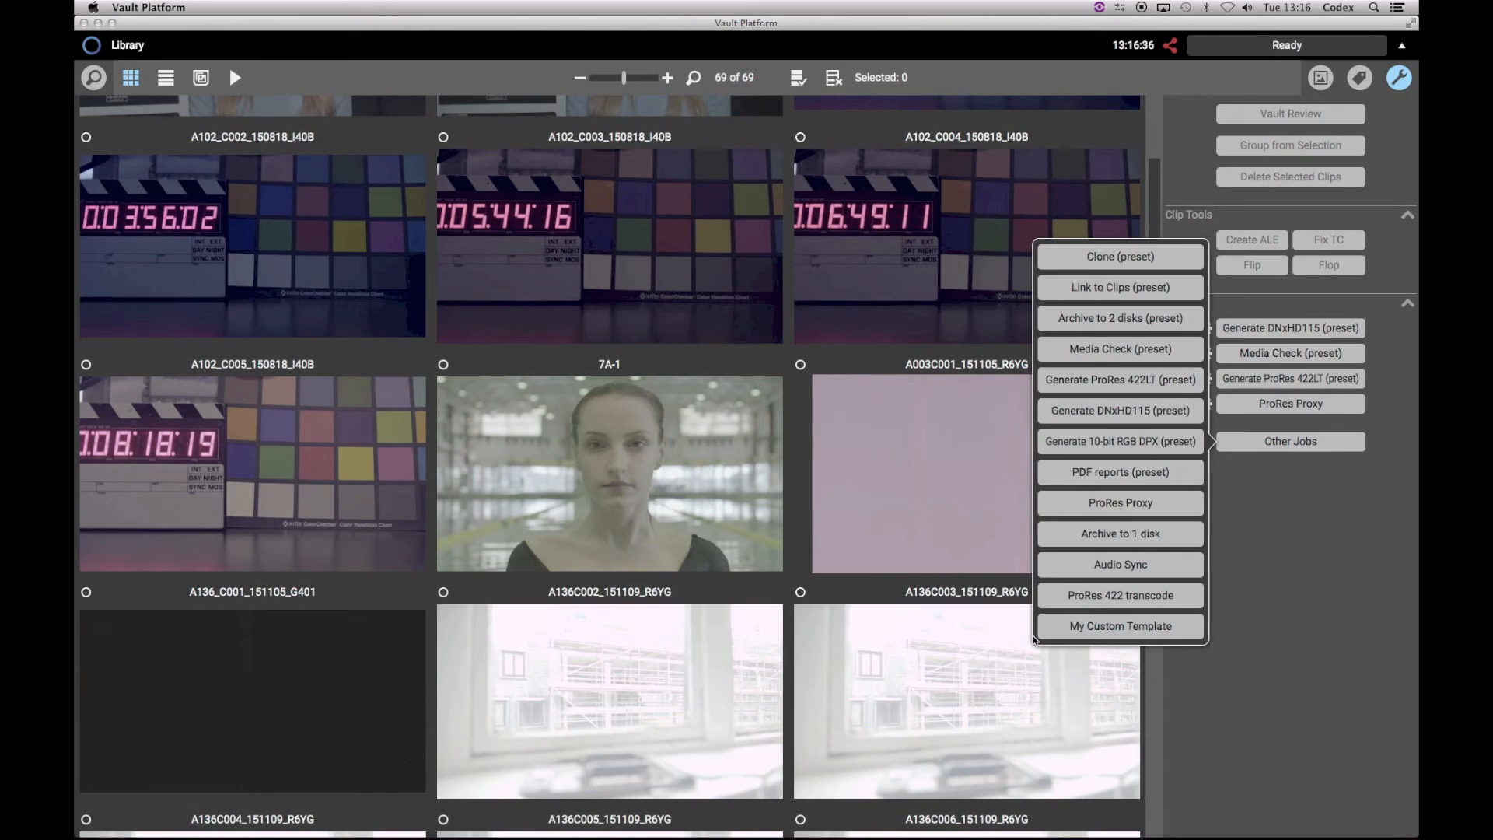
{"action": "left_click", "coordinate": [1075, 629]}
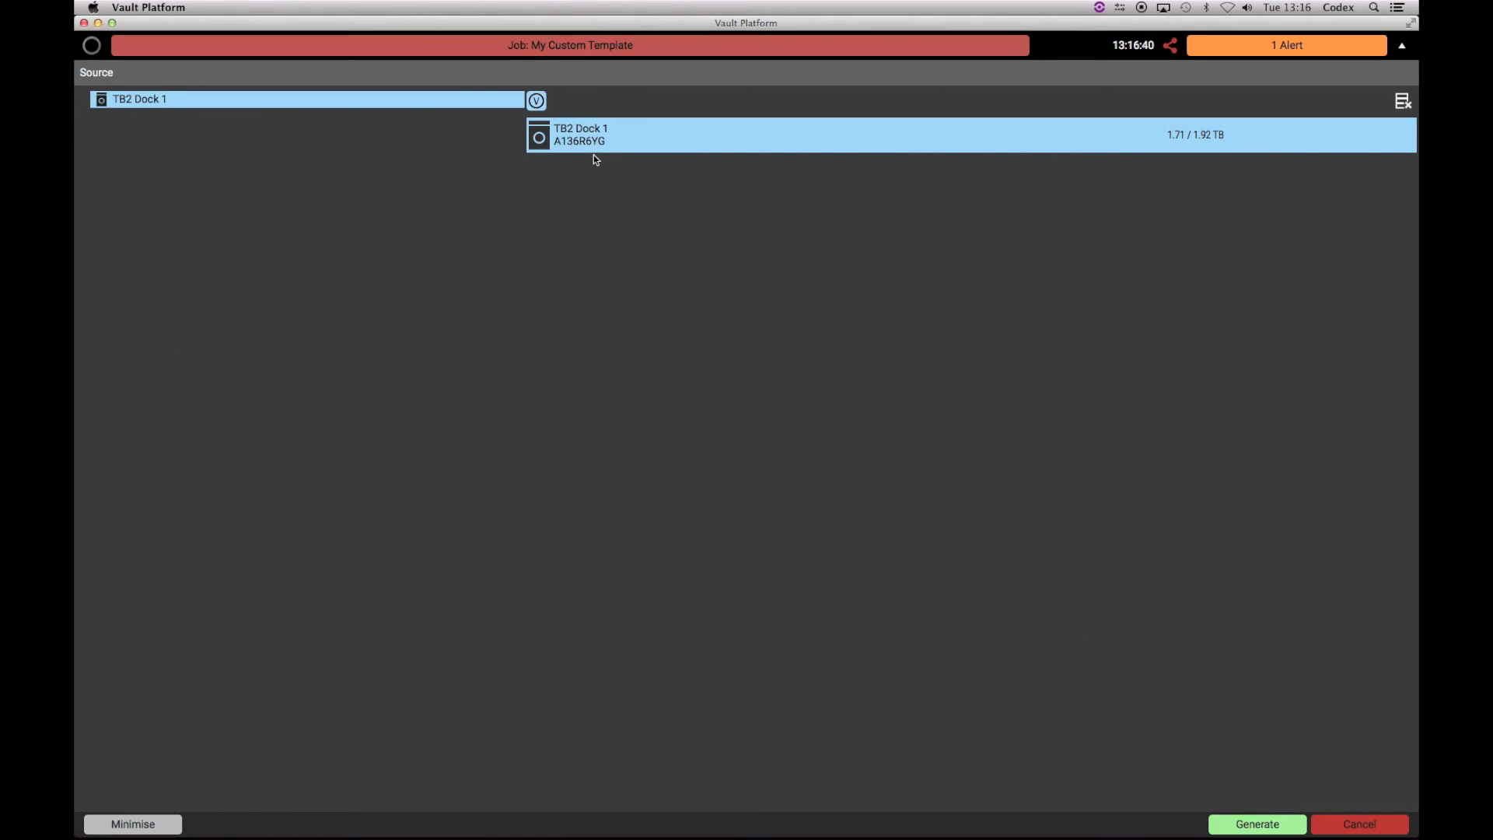
{"action": "left_click", "coordinate": [1366, 826]}
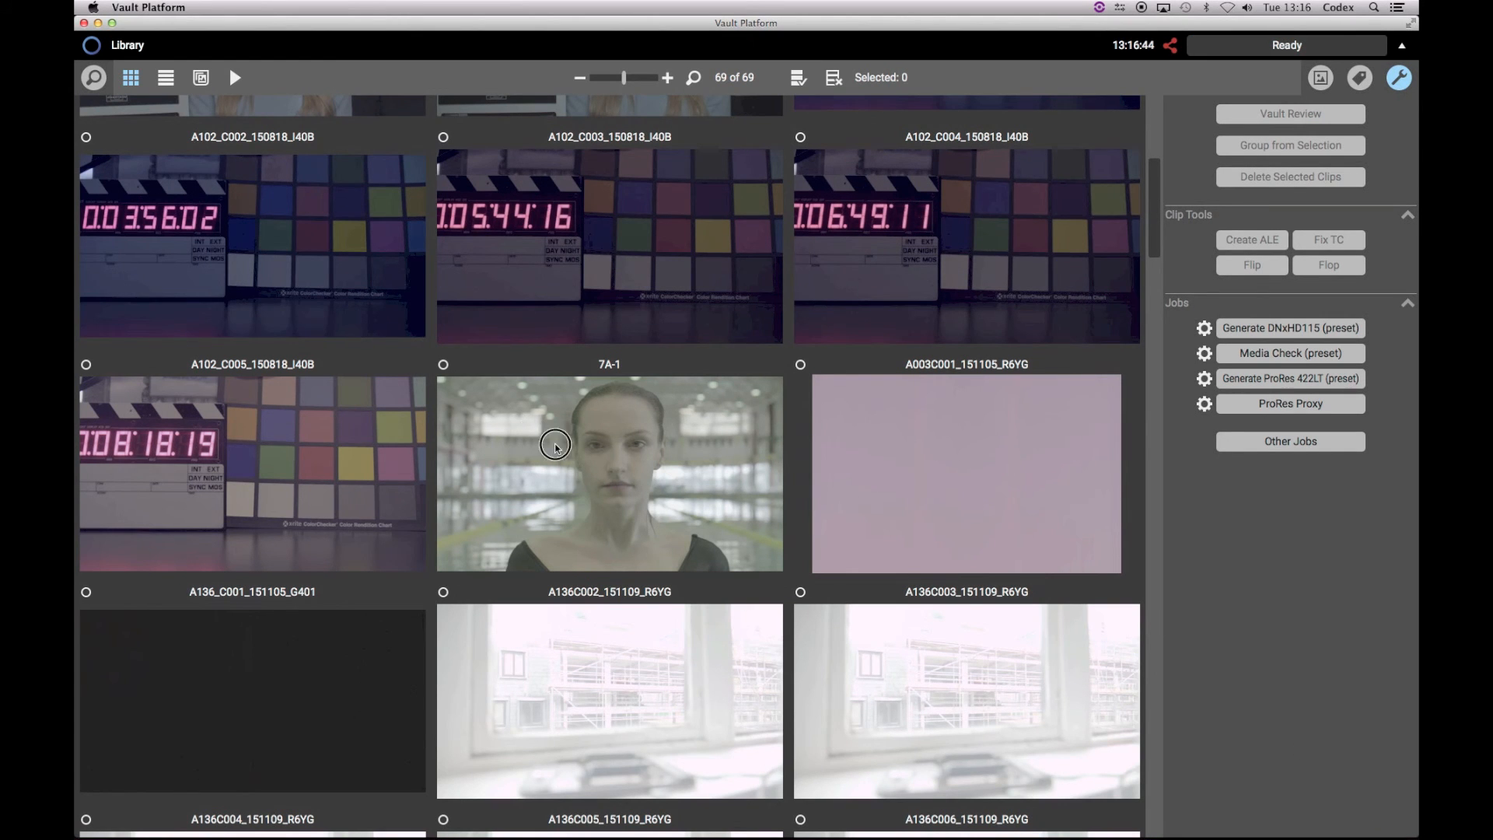
Open the My Custom Template job with clip 7A-1 selected, and choose TB2 Dock 1 as the source.
{"action": "left_click", "coordinate": [1232, 448]}
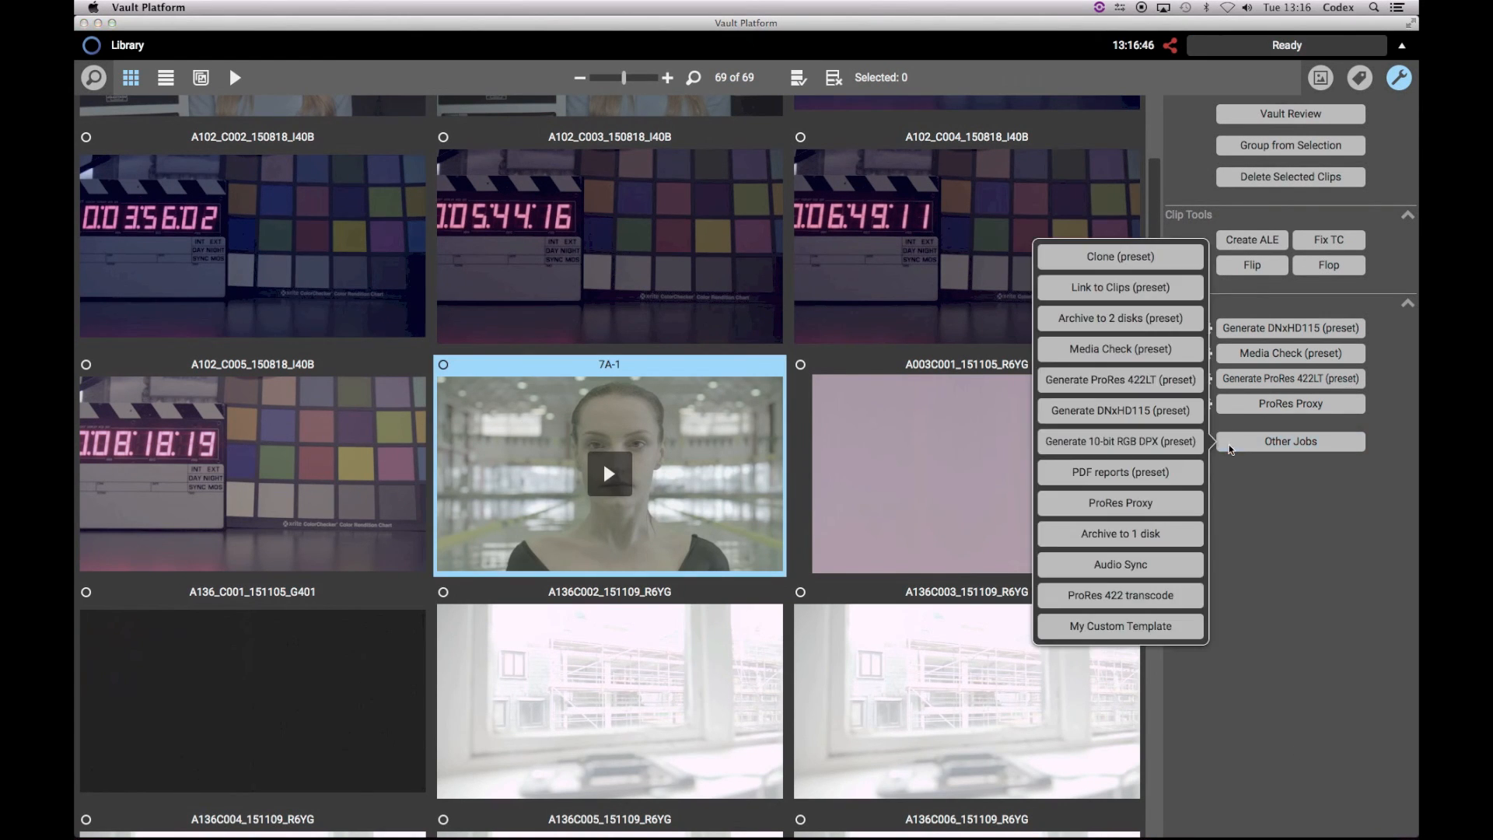
{"action": "left_click", "coordinate": [1079, 626]}
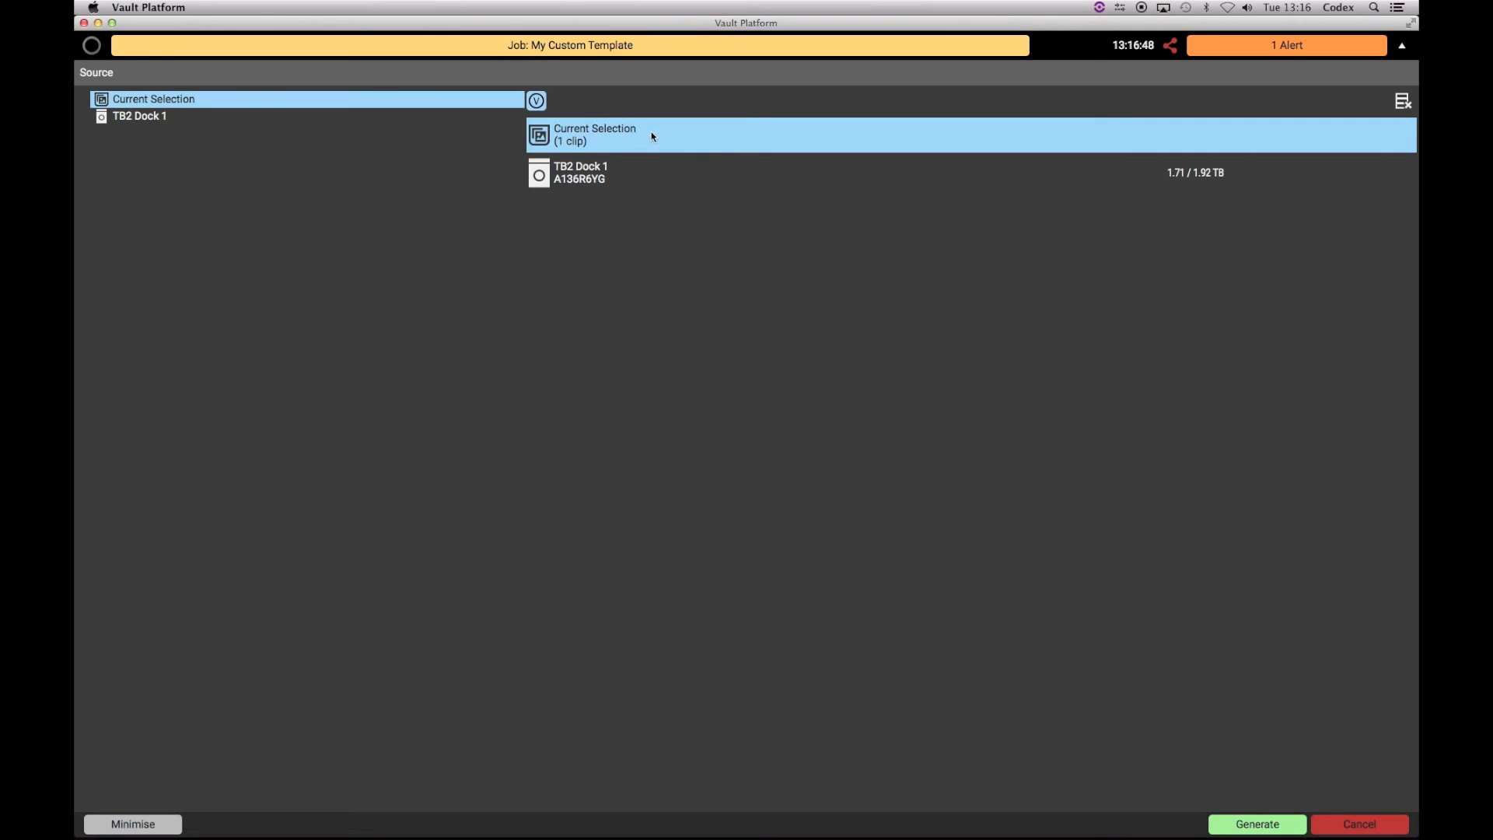
{"action": "left_click", "coordinate": [605, 176]}
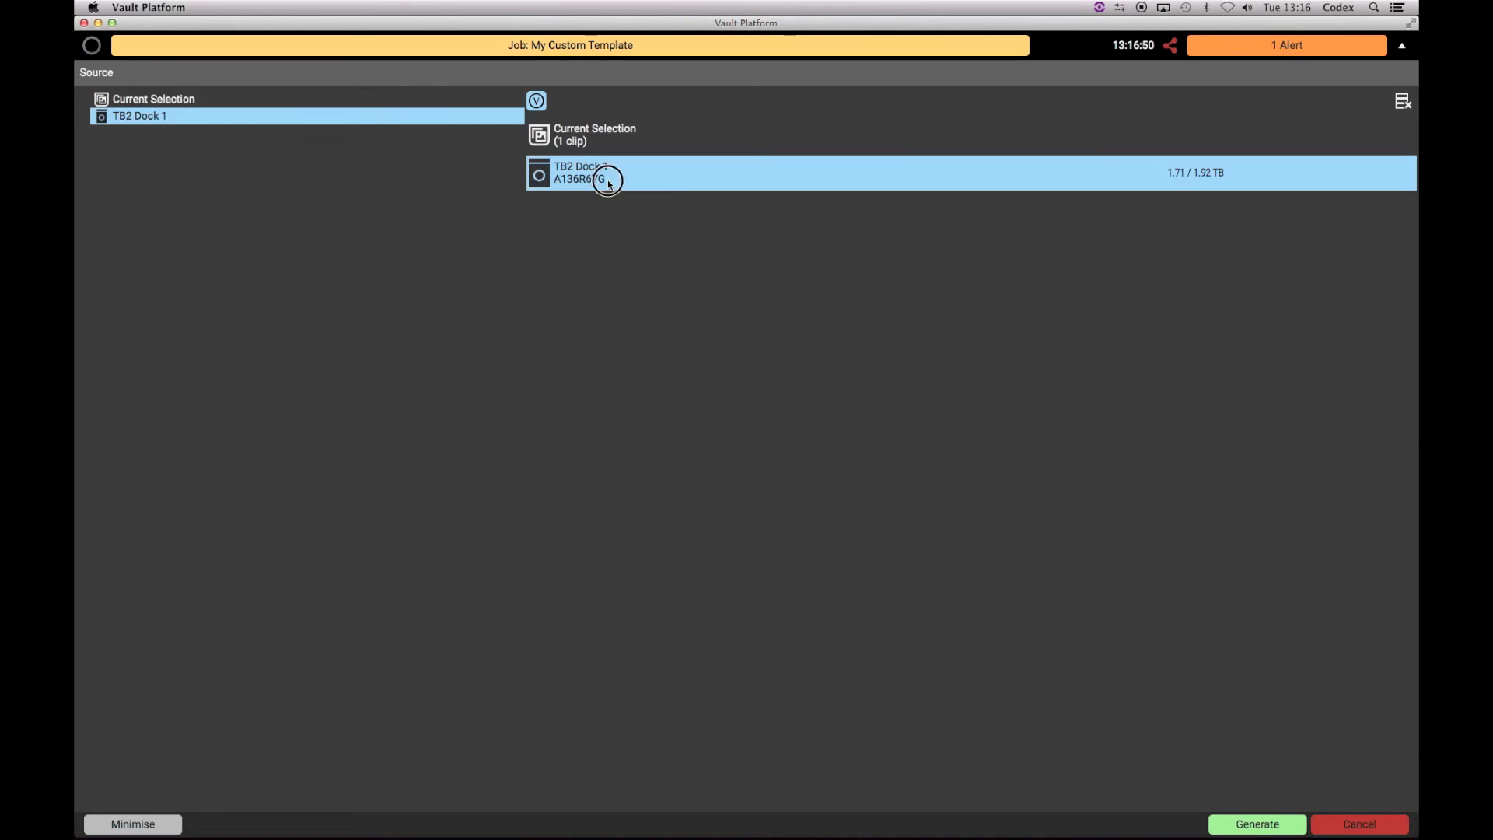